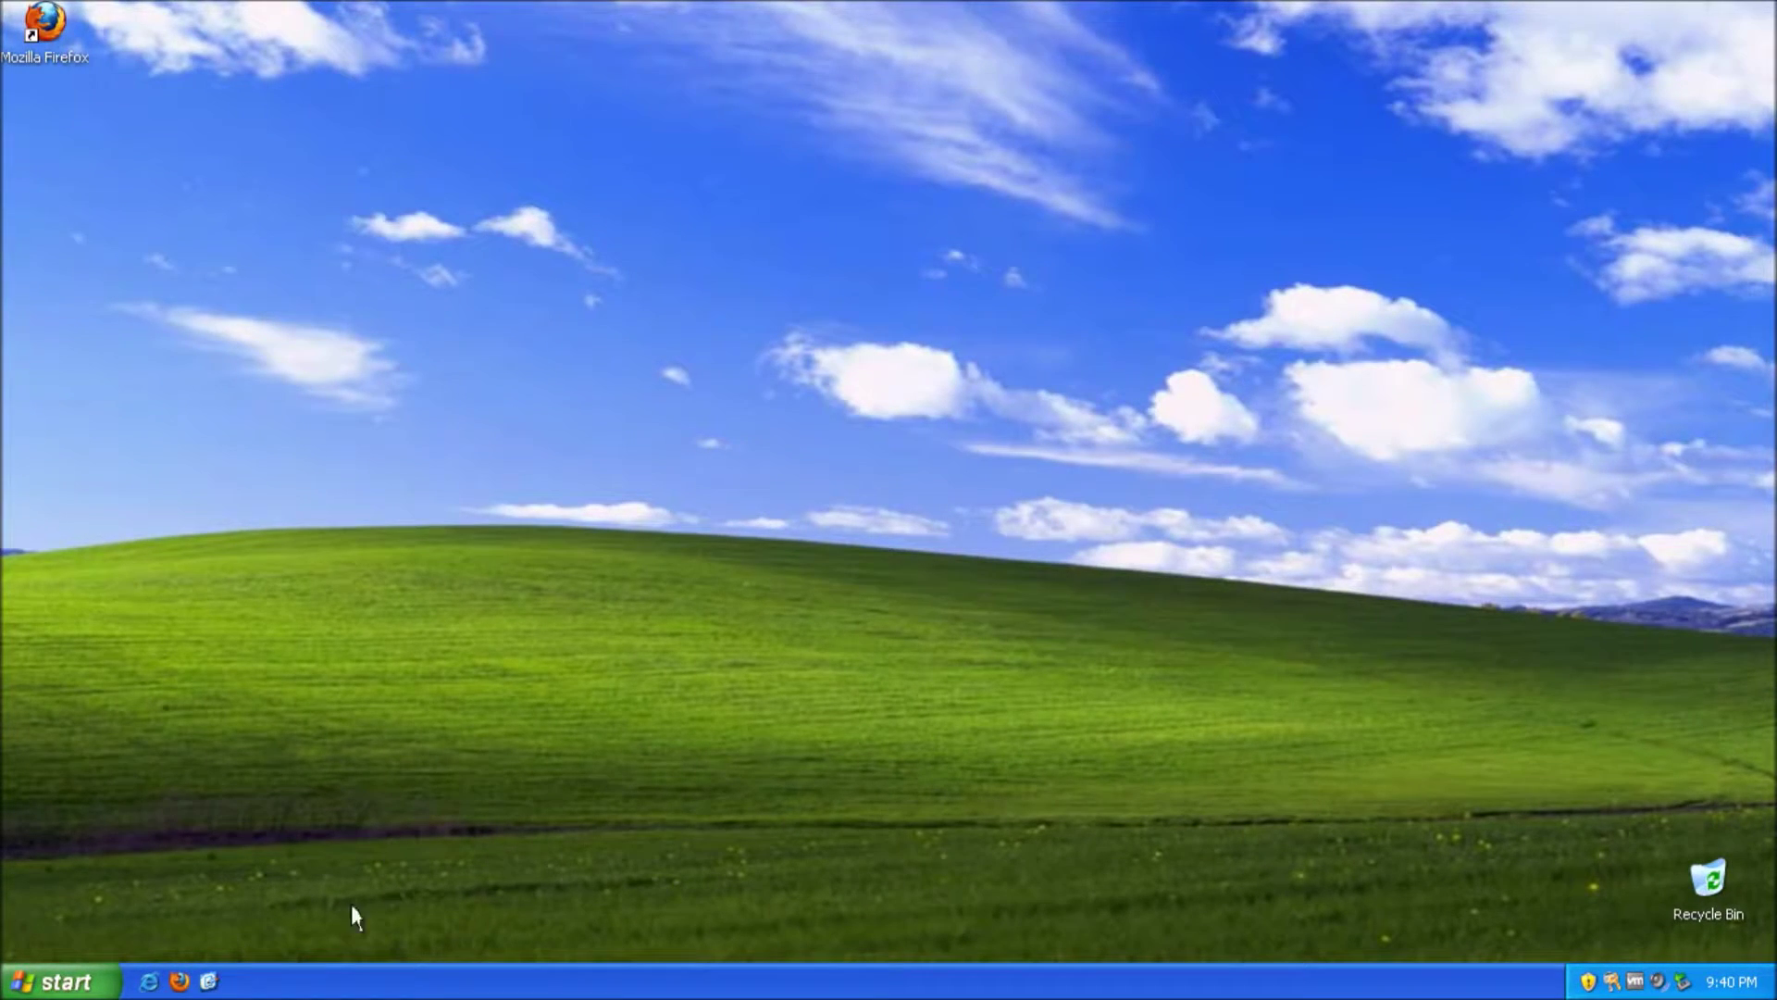
- Launch Windows Update from the Start menu
{"action": "left_click", "coordinate": [108, 987]}
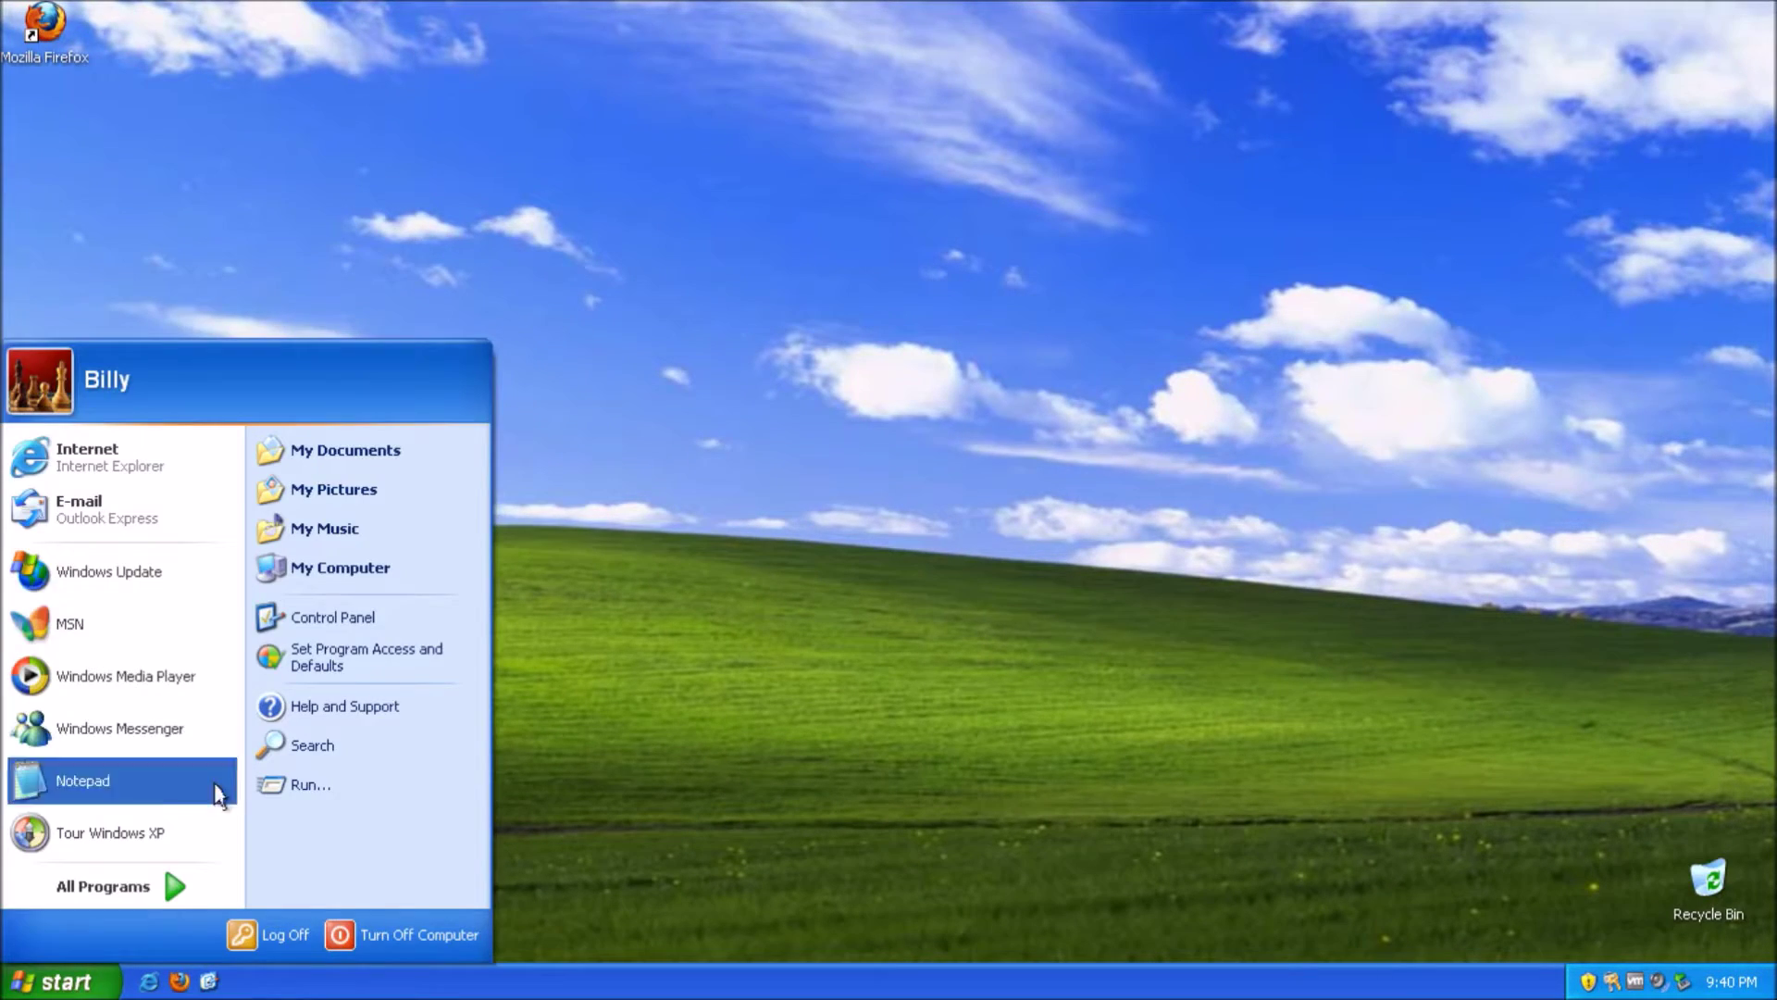
{"action": "left_click", "coordinate": [139, 574]}
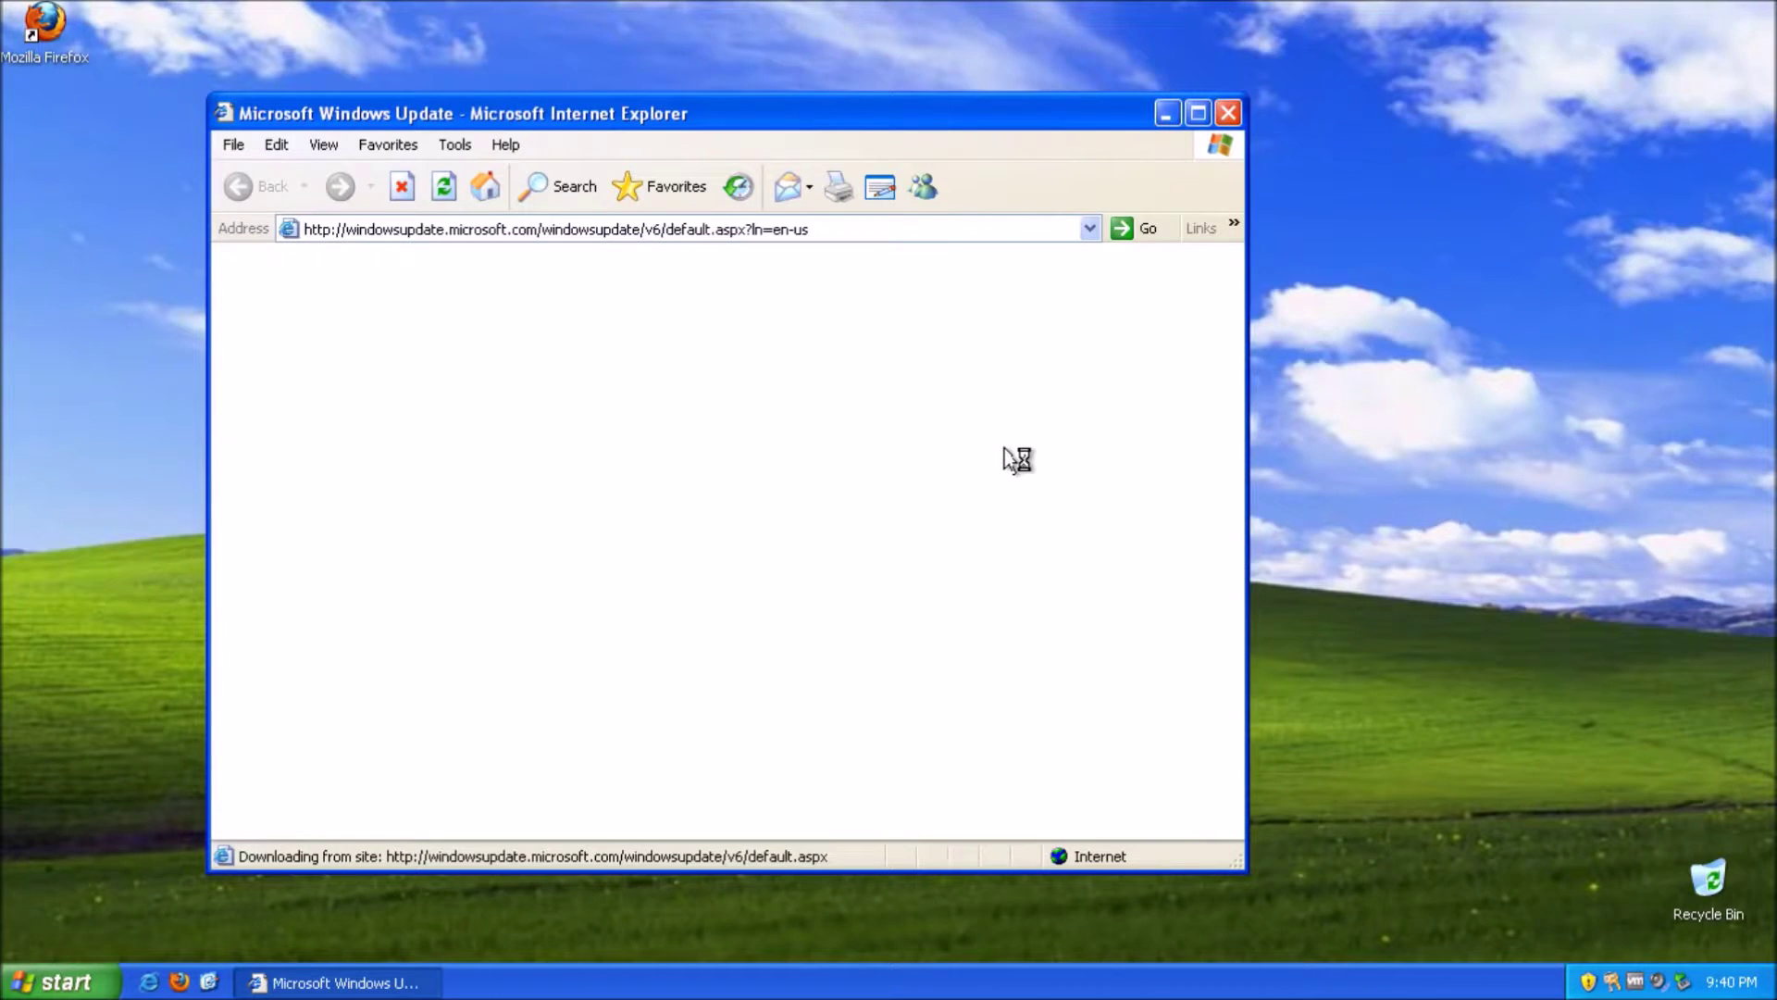
- Shift the Internet Explorer window, then select and deselect the 0x80072EFF error number
{"action": "left_click_drag", "start_coordinate": [641, 118], "coordinate": [672, 142]}
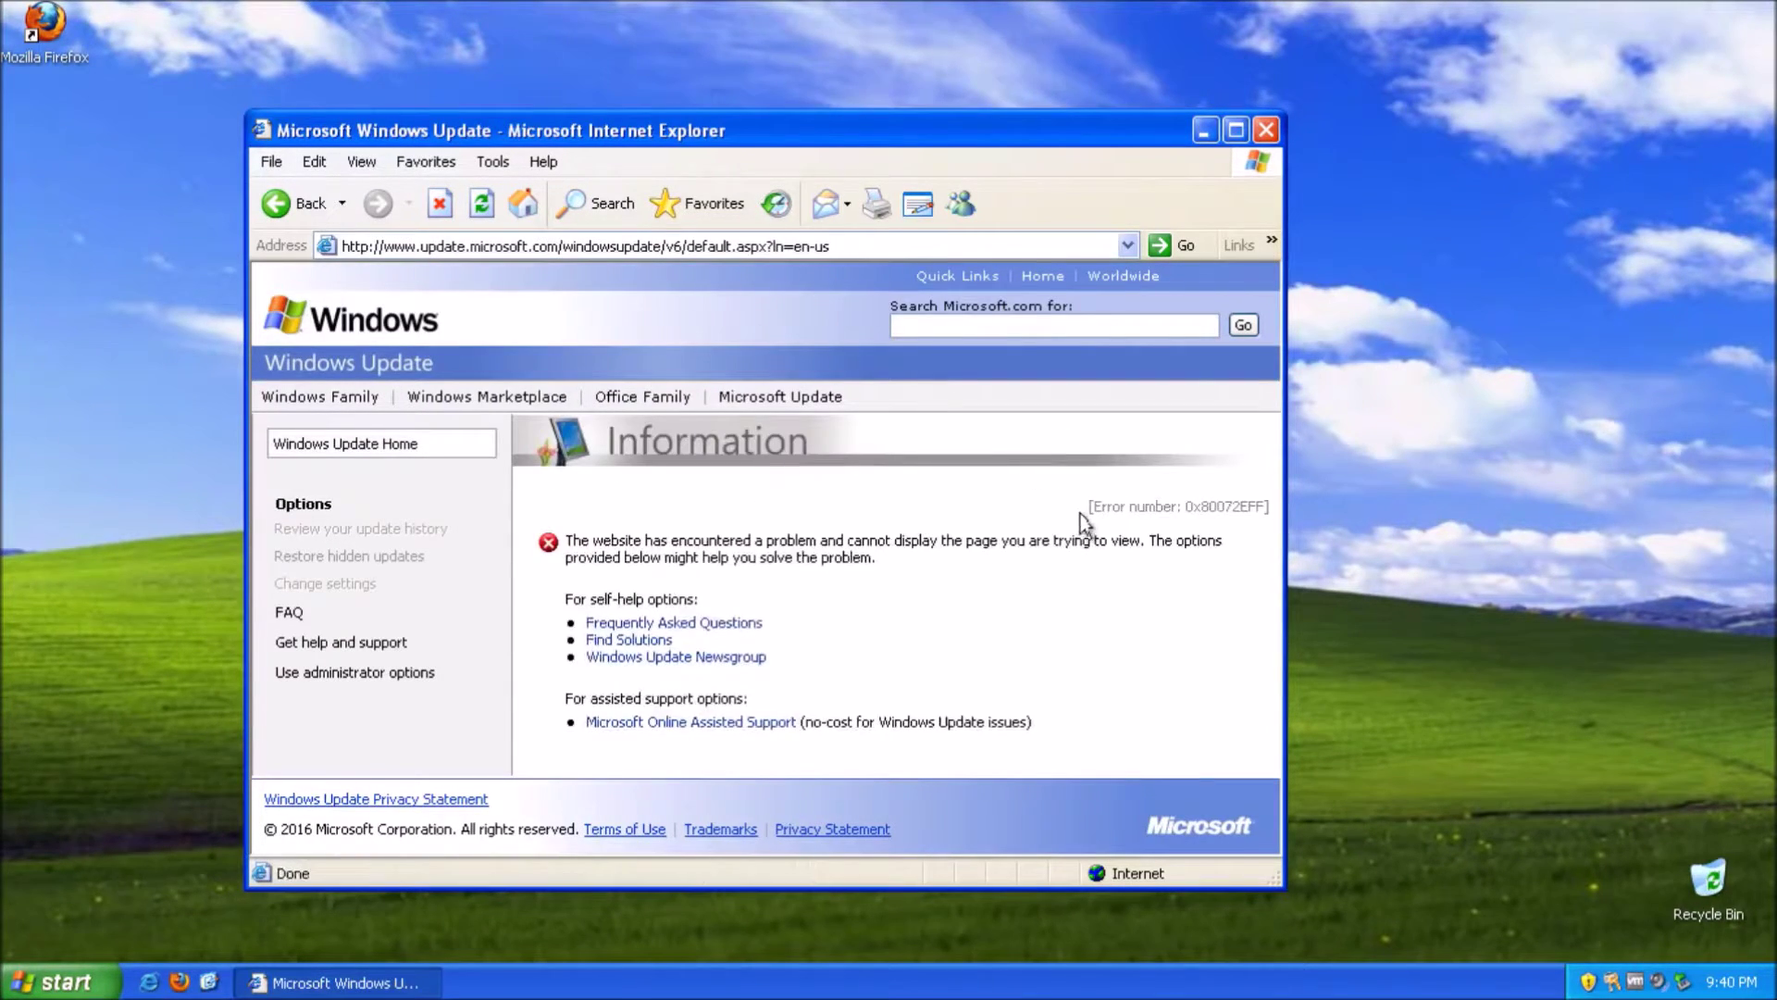
{"action": "left_click_drag", "start_coordinate": [1087, 509], "coordinate": [1272, 516]}
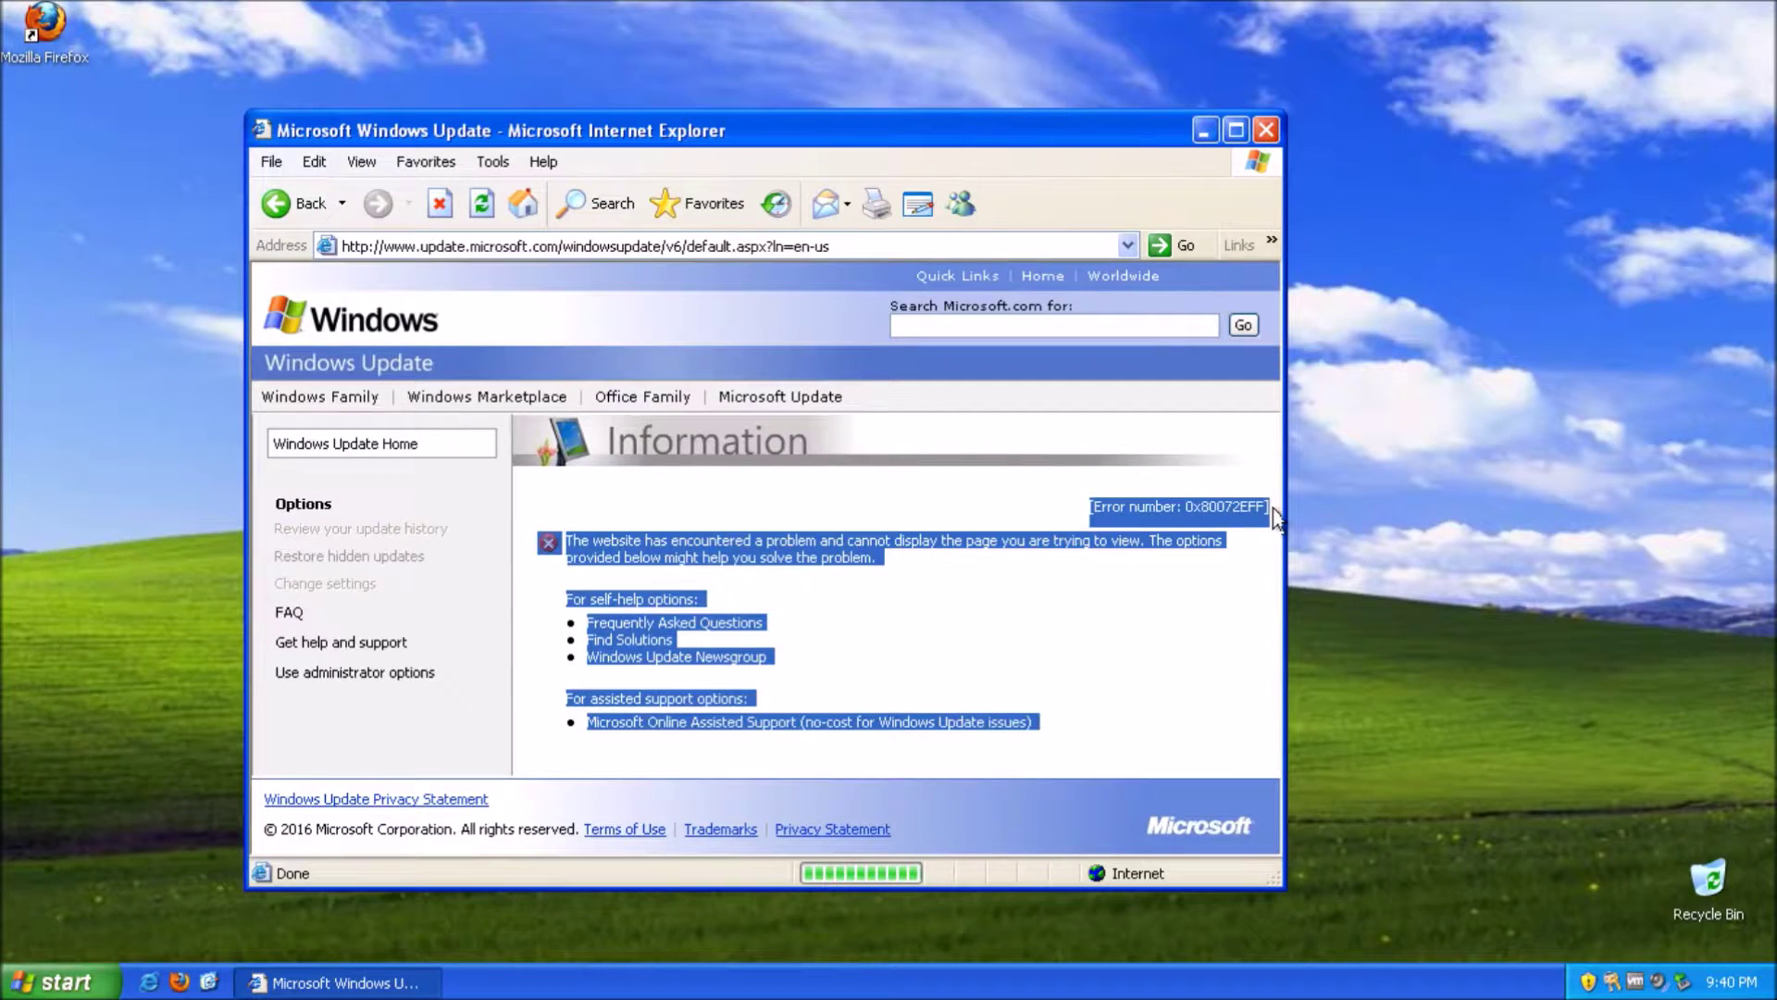
{"action": "left_click", "coordinate": [1275, 518]}
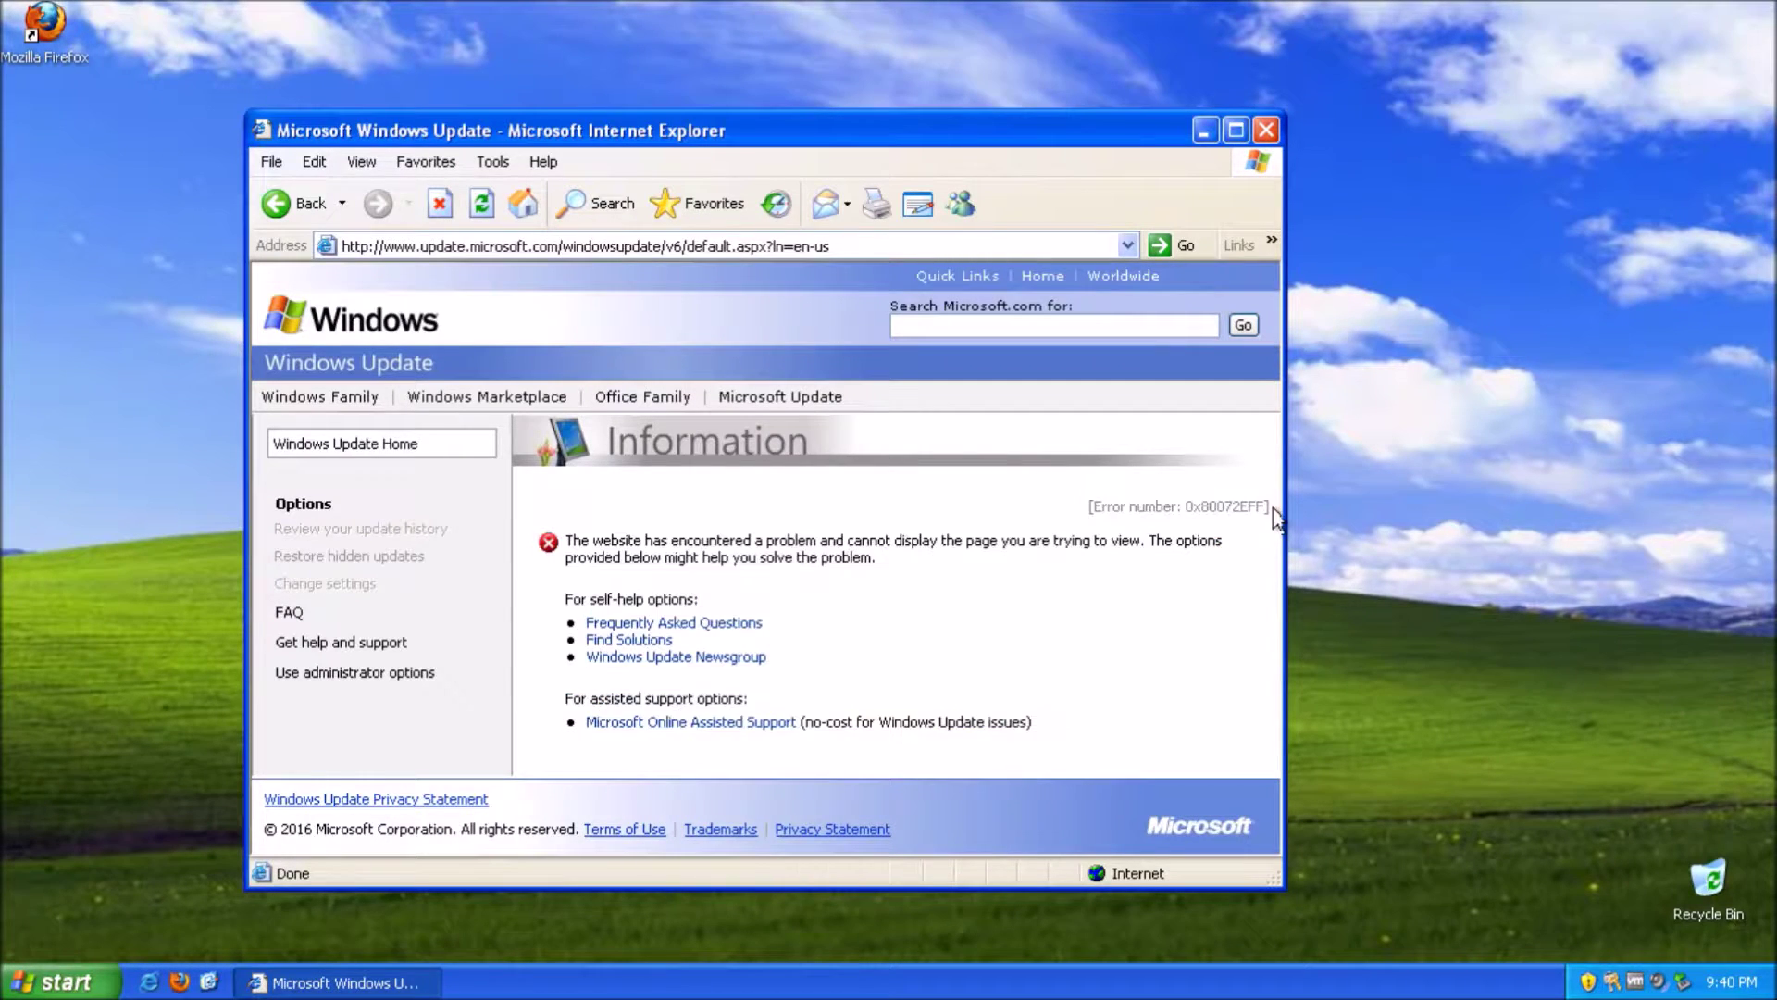
{"action": "left_click", "coordinate": [1267, 131]}
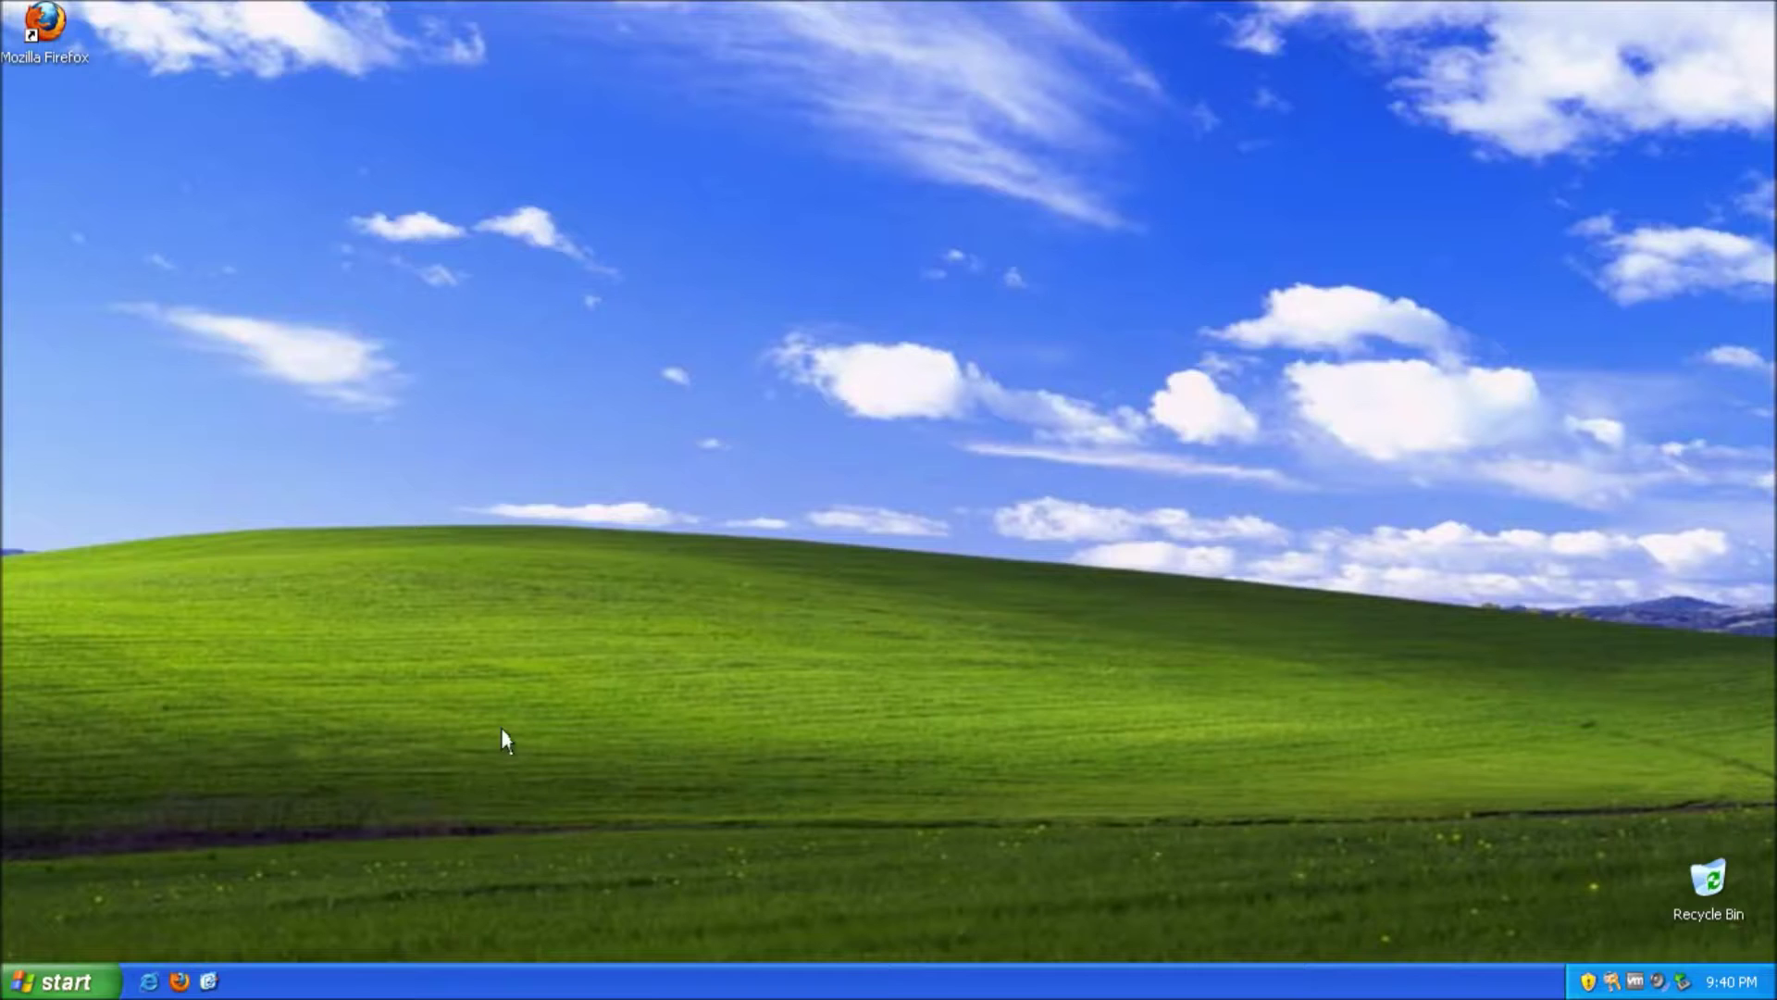
{"action": "left_click", "coordinate": [78, 980]}
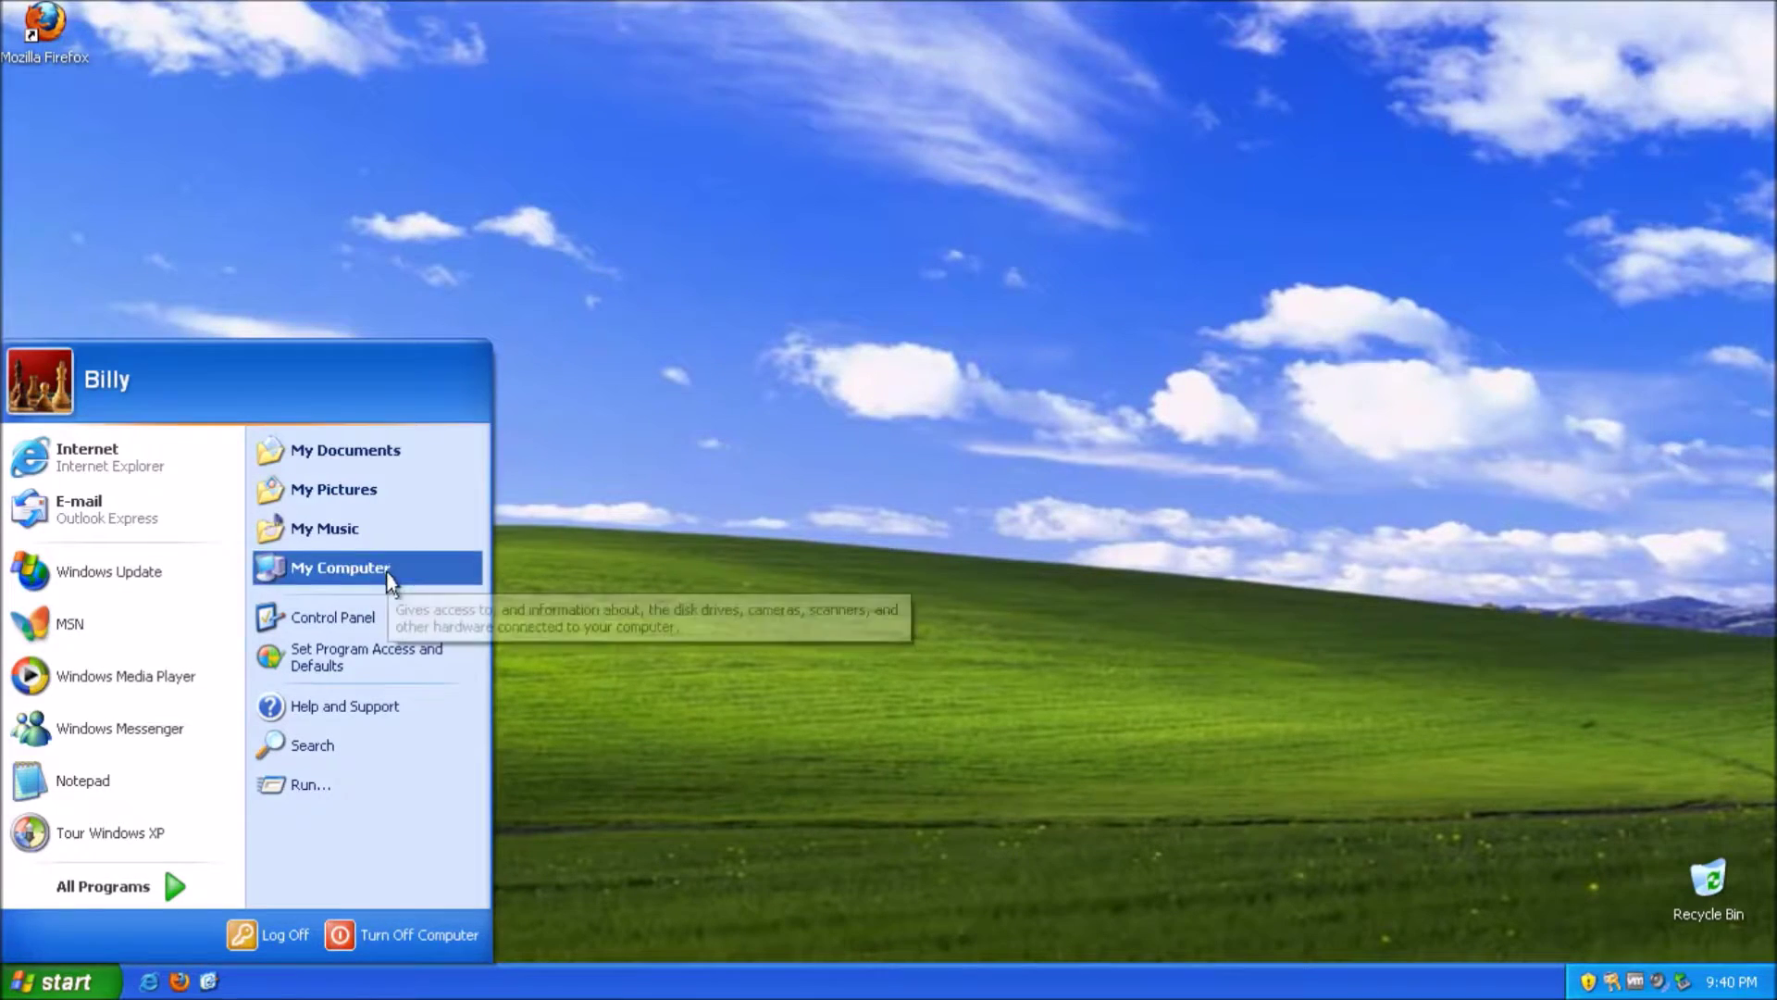
{"action": "left_click", "coordinate": [403, 619]}
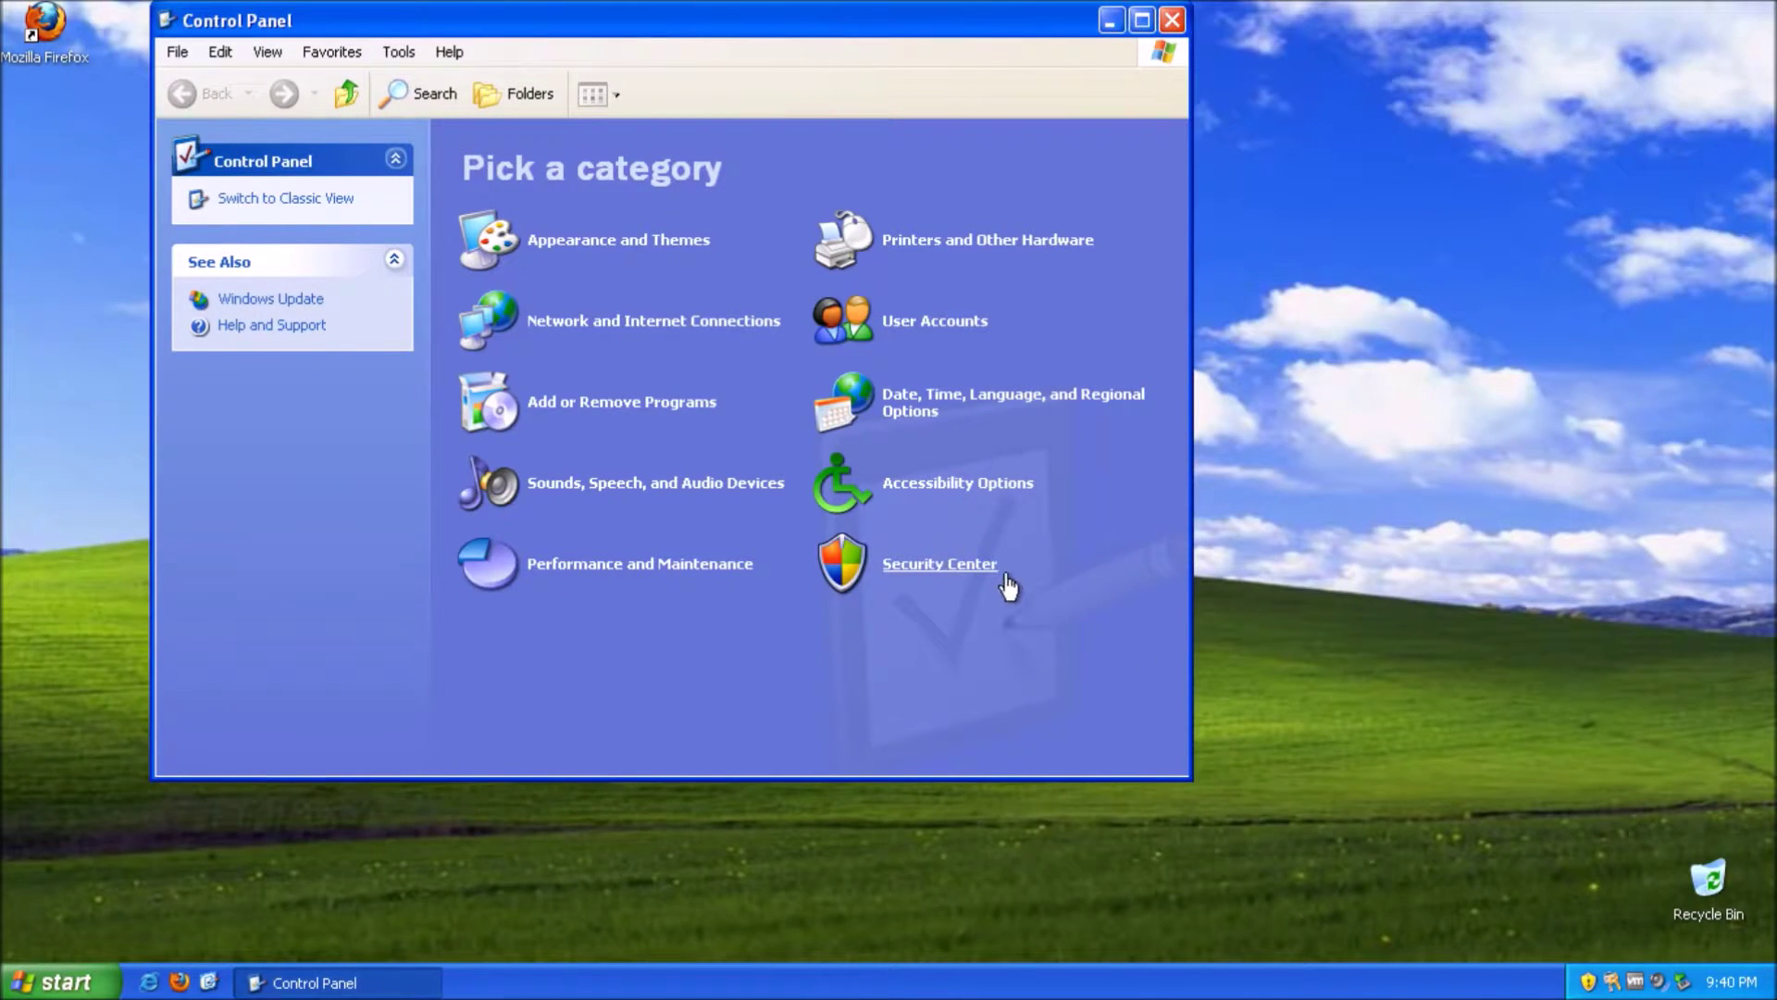
{"action": "left_click", "coordinate": [958, 567]}
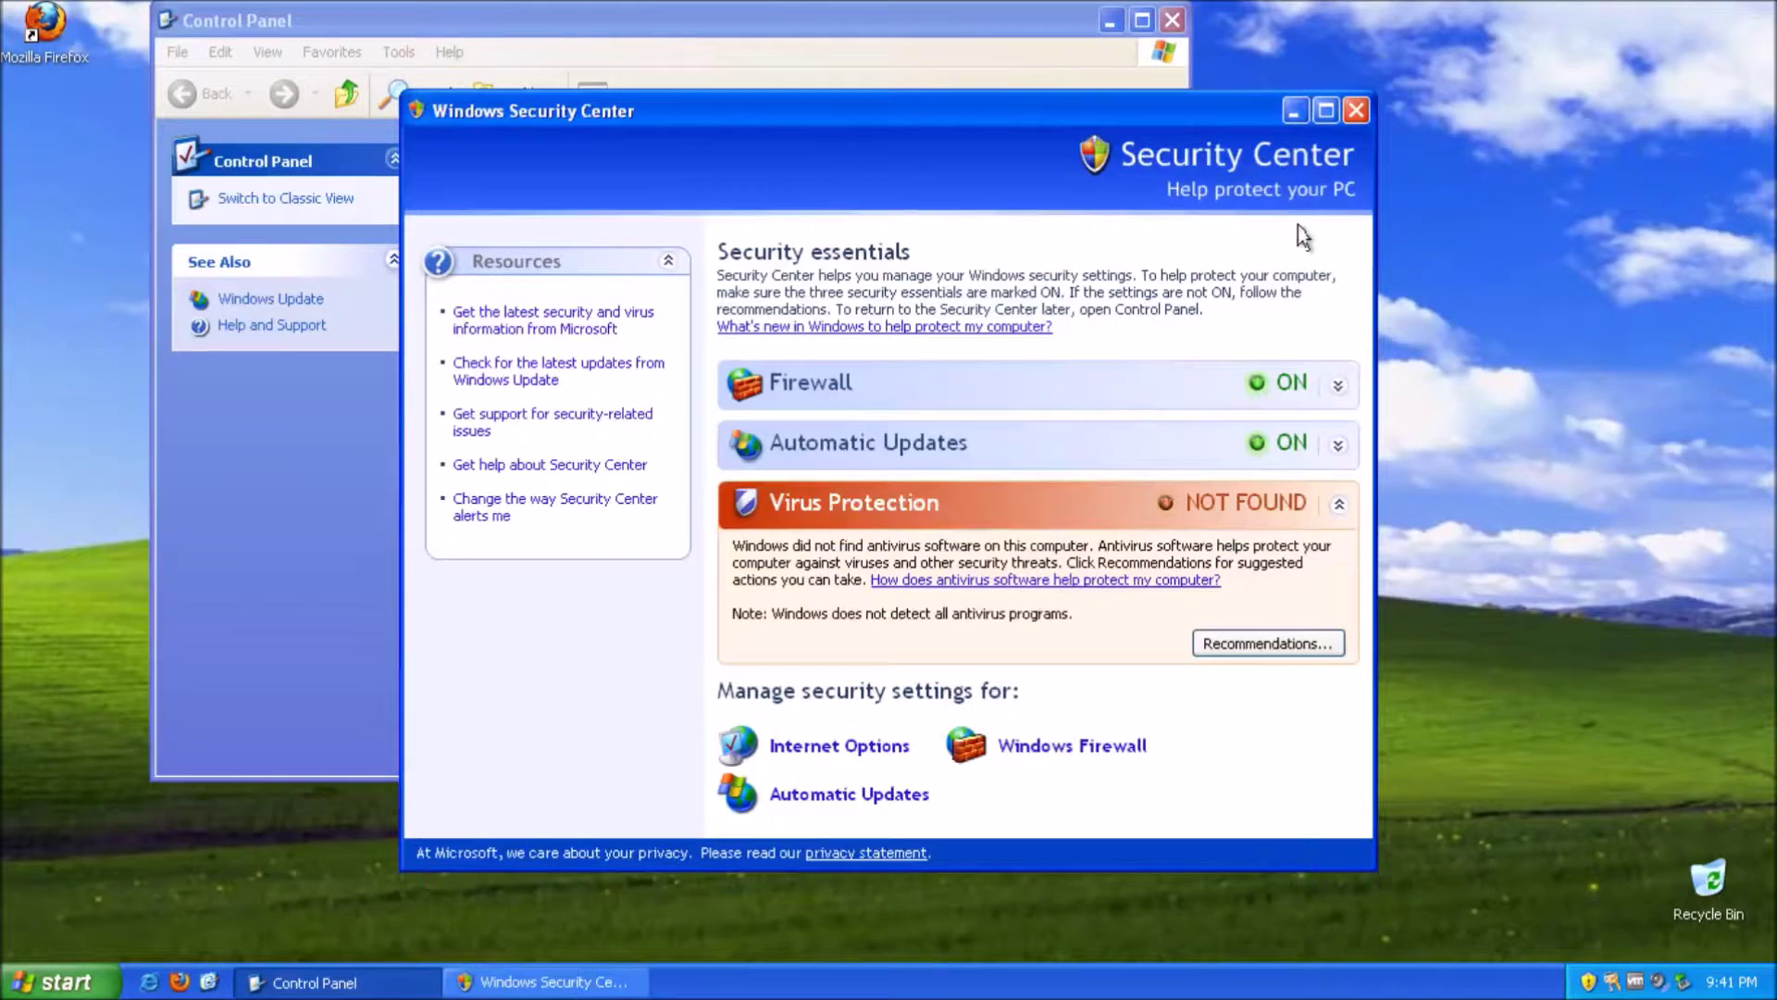
{"action": "left_click", "coordinate": [1356, 110]}
{"action": "left_click", "coordinate": [1170, 19]}
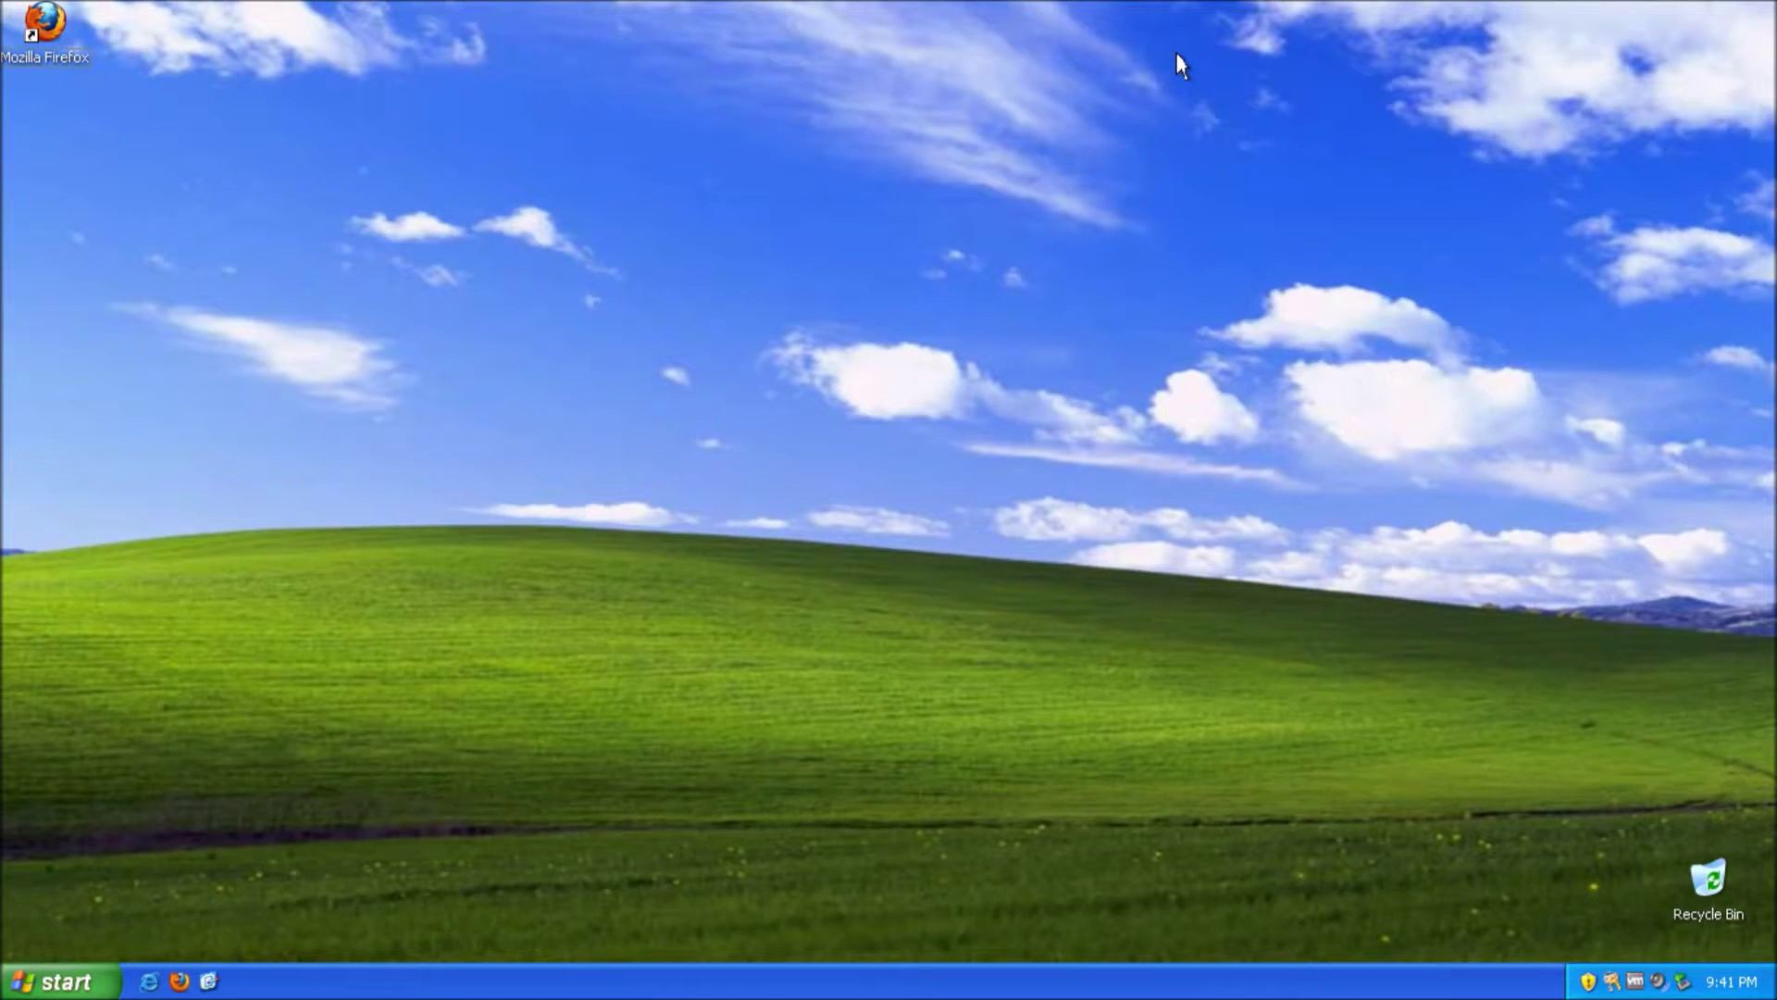
- Run 'wuauclt /detectnow' from the Run box to force update detection
{"action": "key", "text": "super+r"}
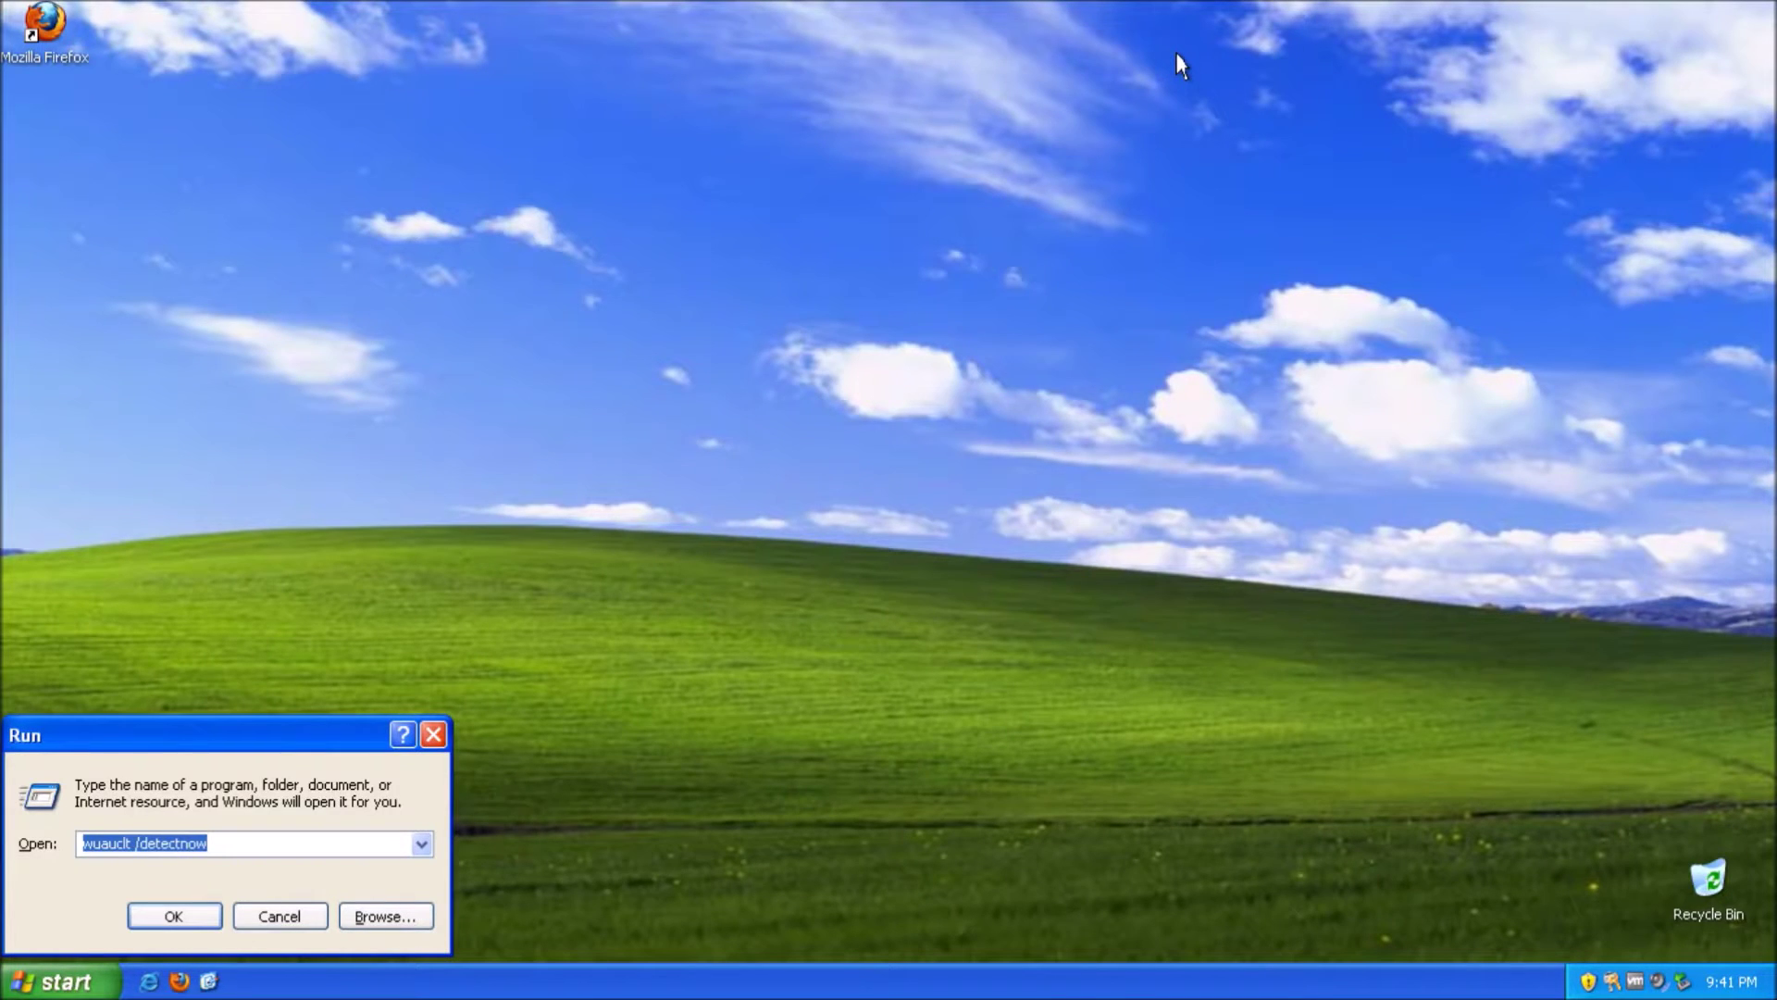
{"action": "key", "text": "End"}
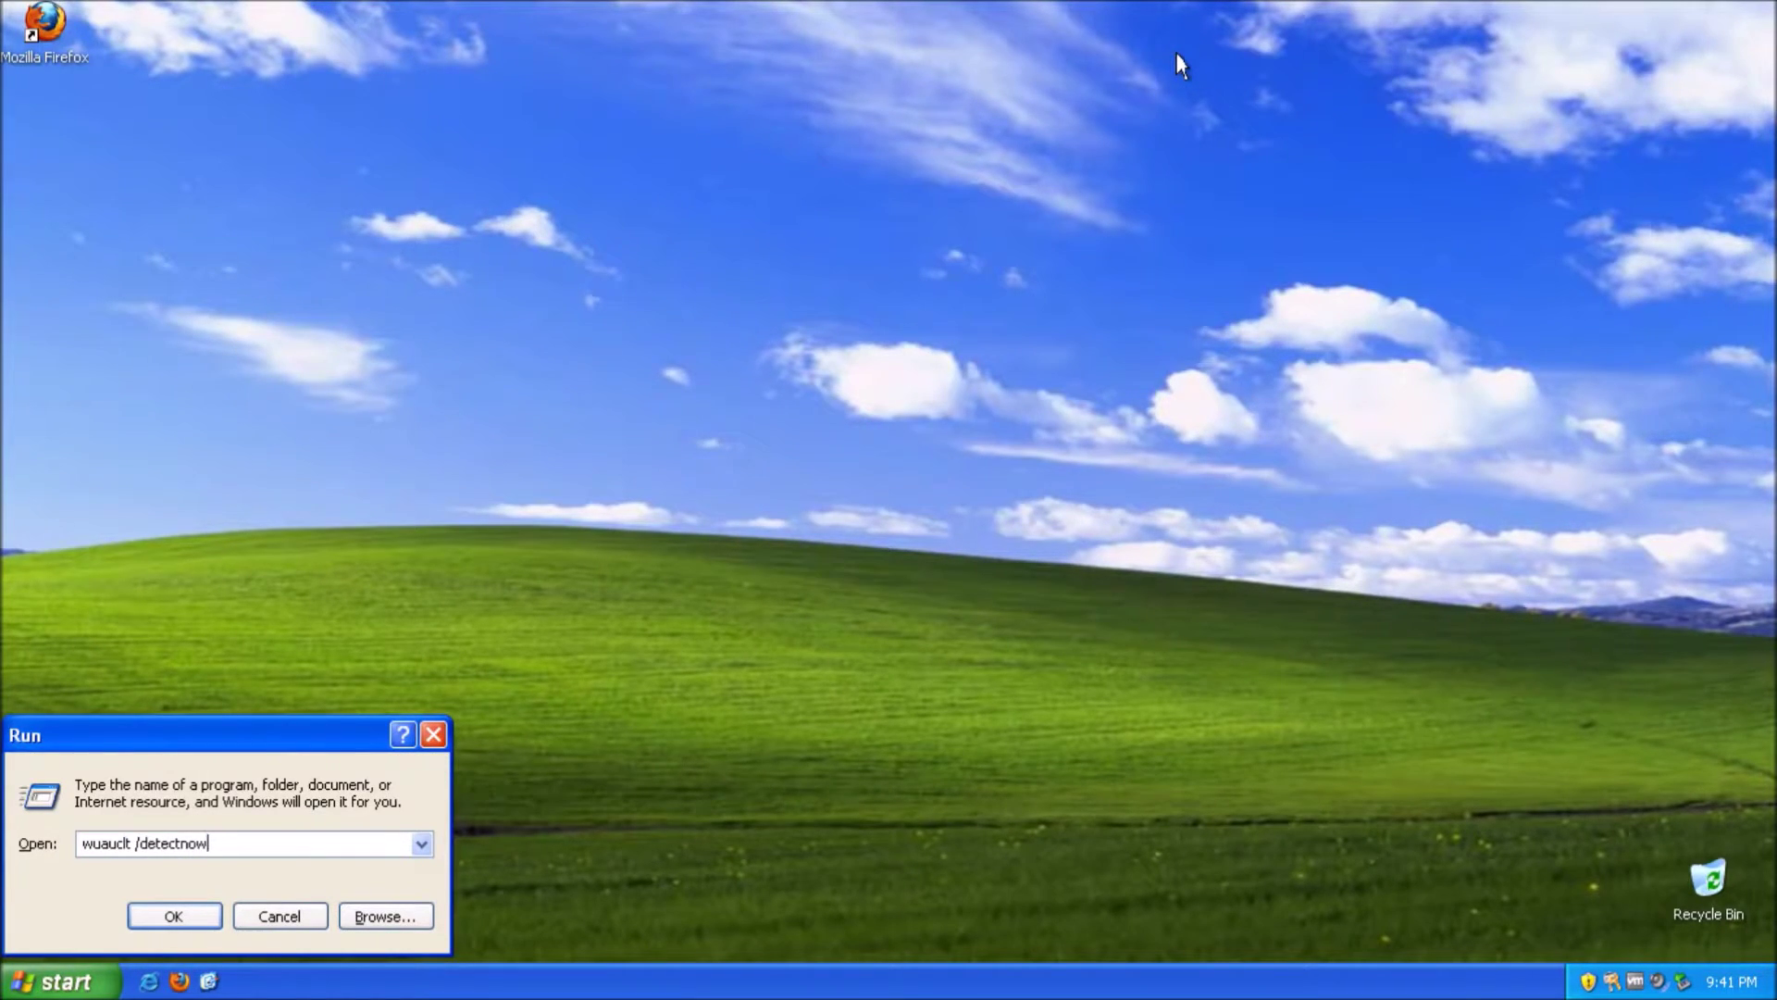
{"action": "left_click", "coordinate": [139, 916]}
{"action": "left_click_drag", "start_coordinate": [242, 531], "coordinate": [1475, 120]}
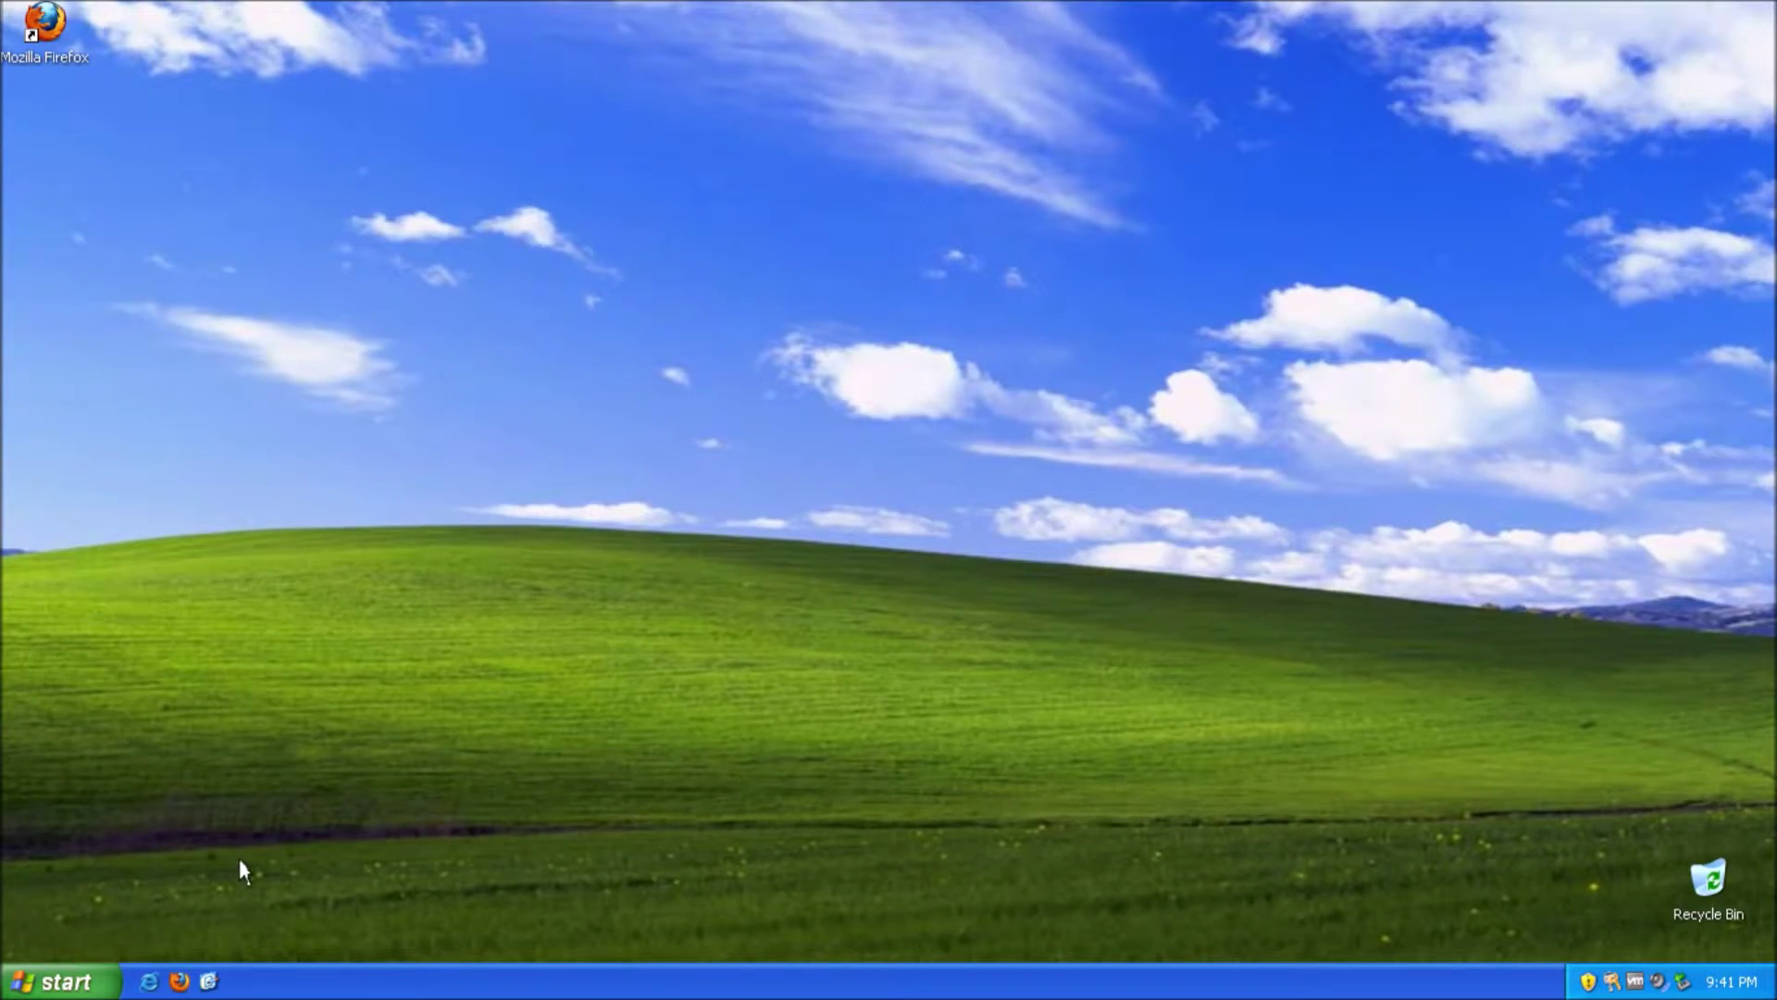
- Browse through My Computer to the 7 (D:) CD drive, closing a stray My Music window
{"action": "left_click", "coordinate": [60, 981]}
{"action": "left_click", "coordinate": [349, 568]}
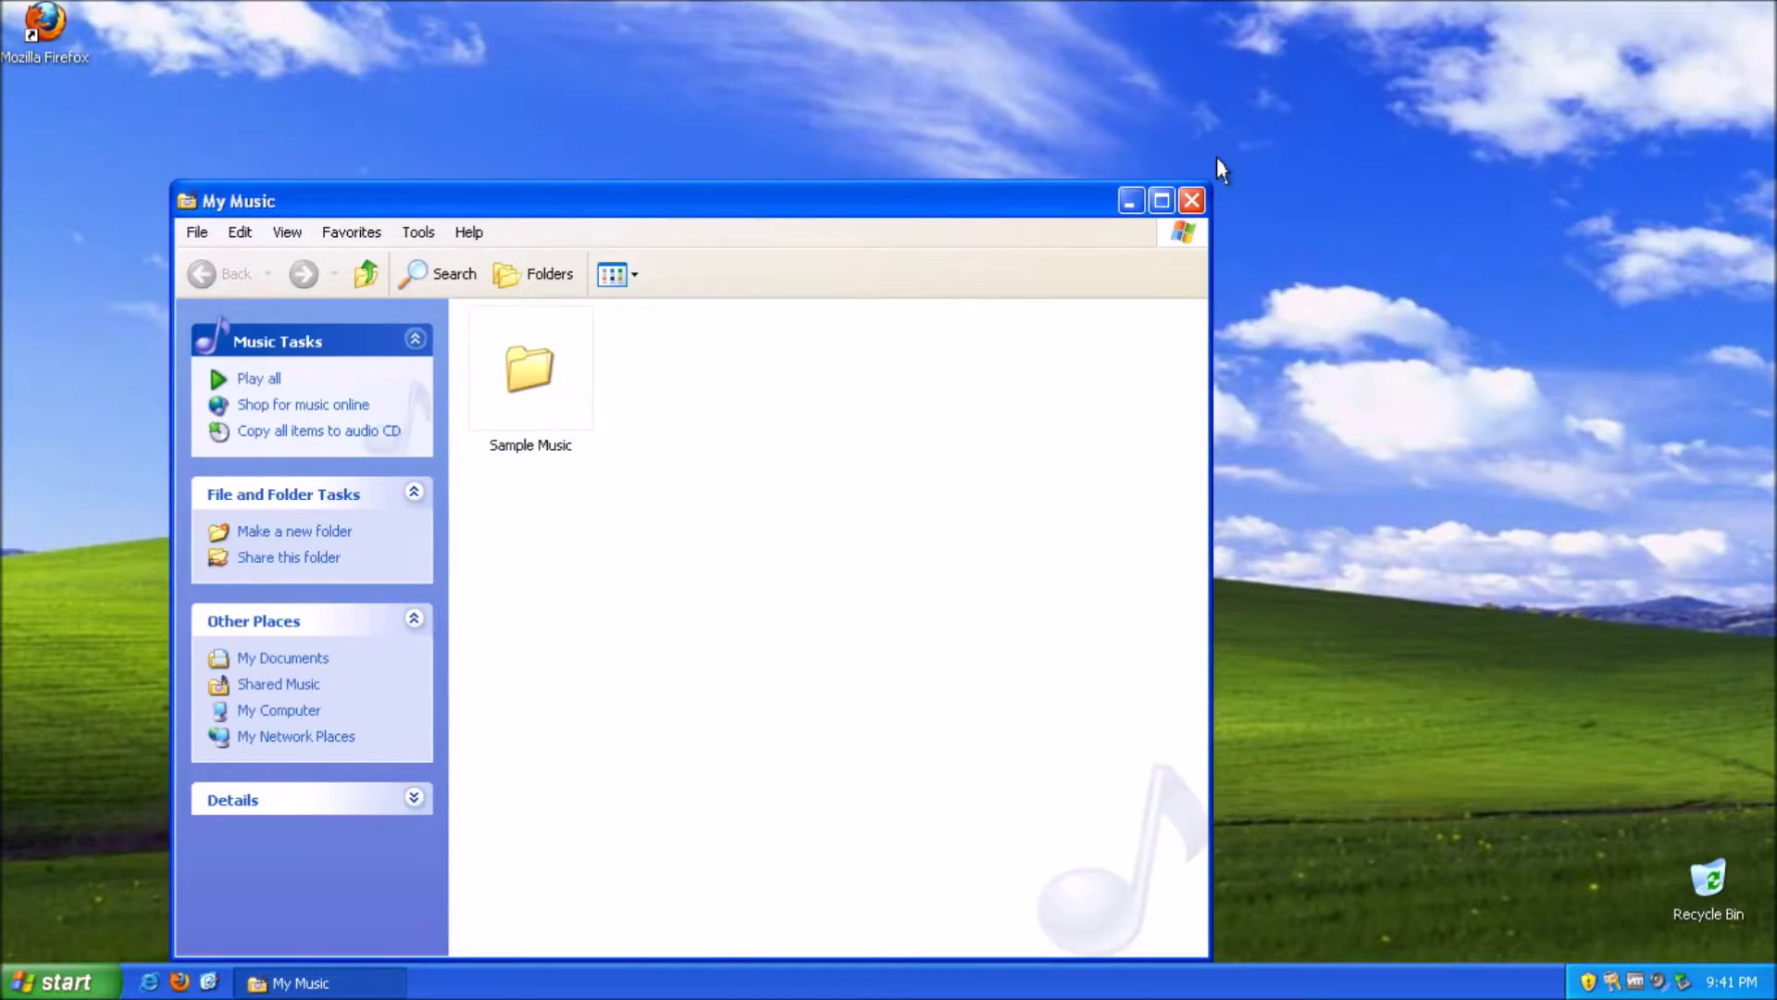
{"action": "left_click", "coordinate": [1192, 200]}
{"action": "left_click", "coordinate": [60, 981]}
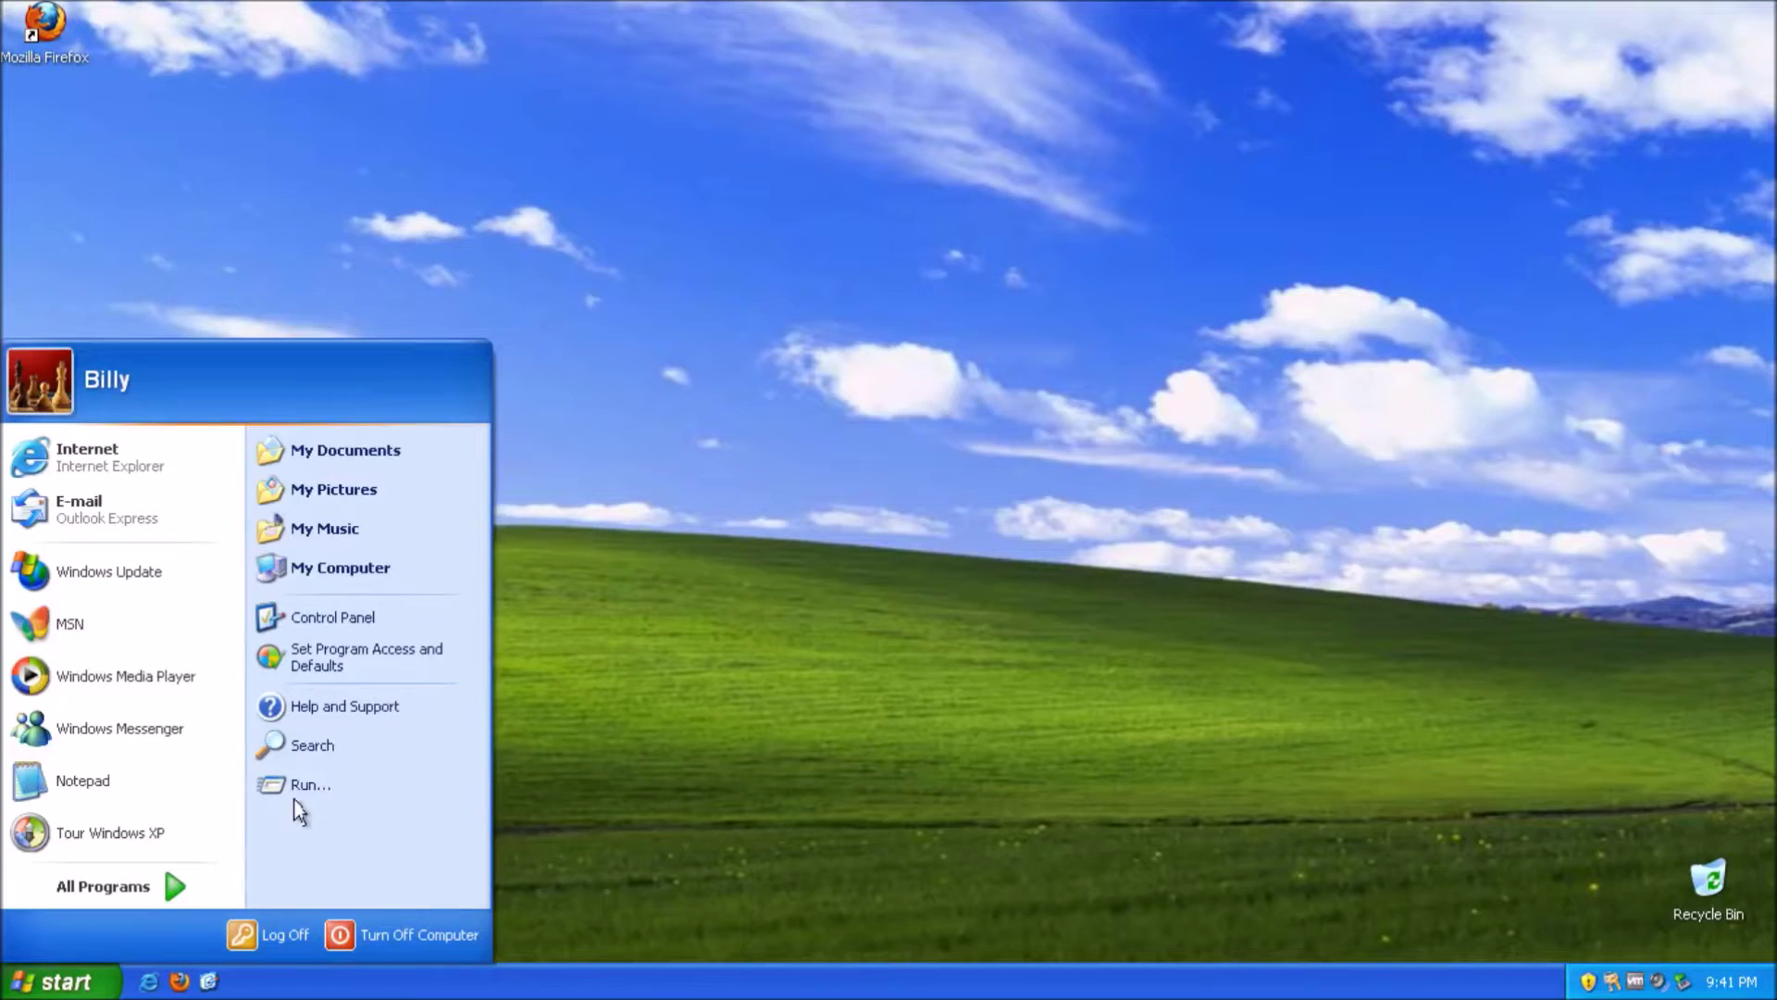
{"action": "left_click", "coordinate": [351, 569]}
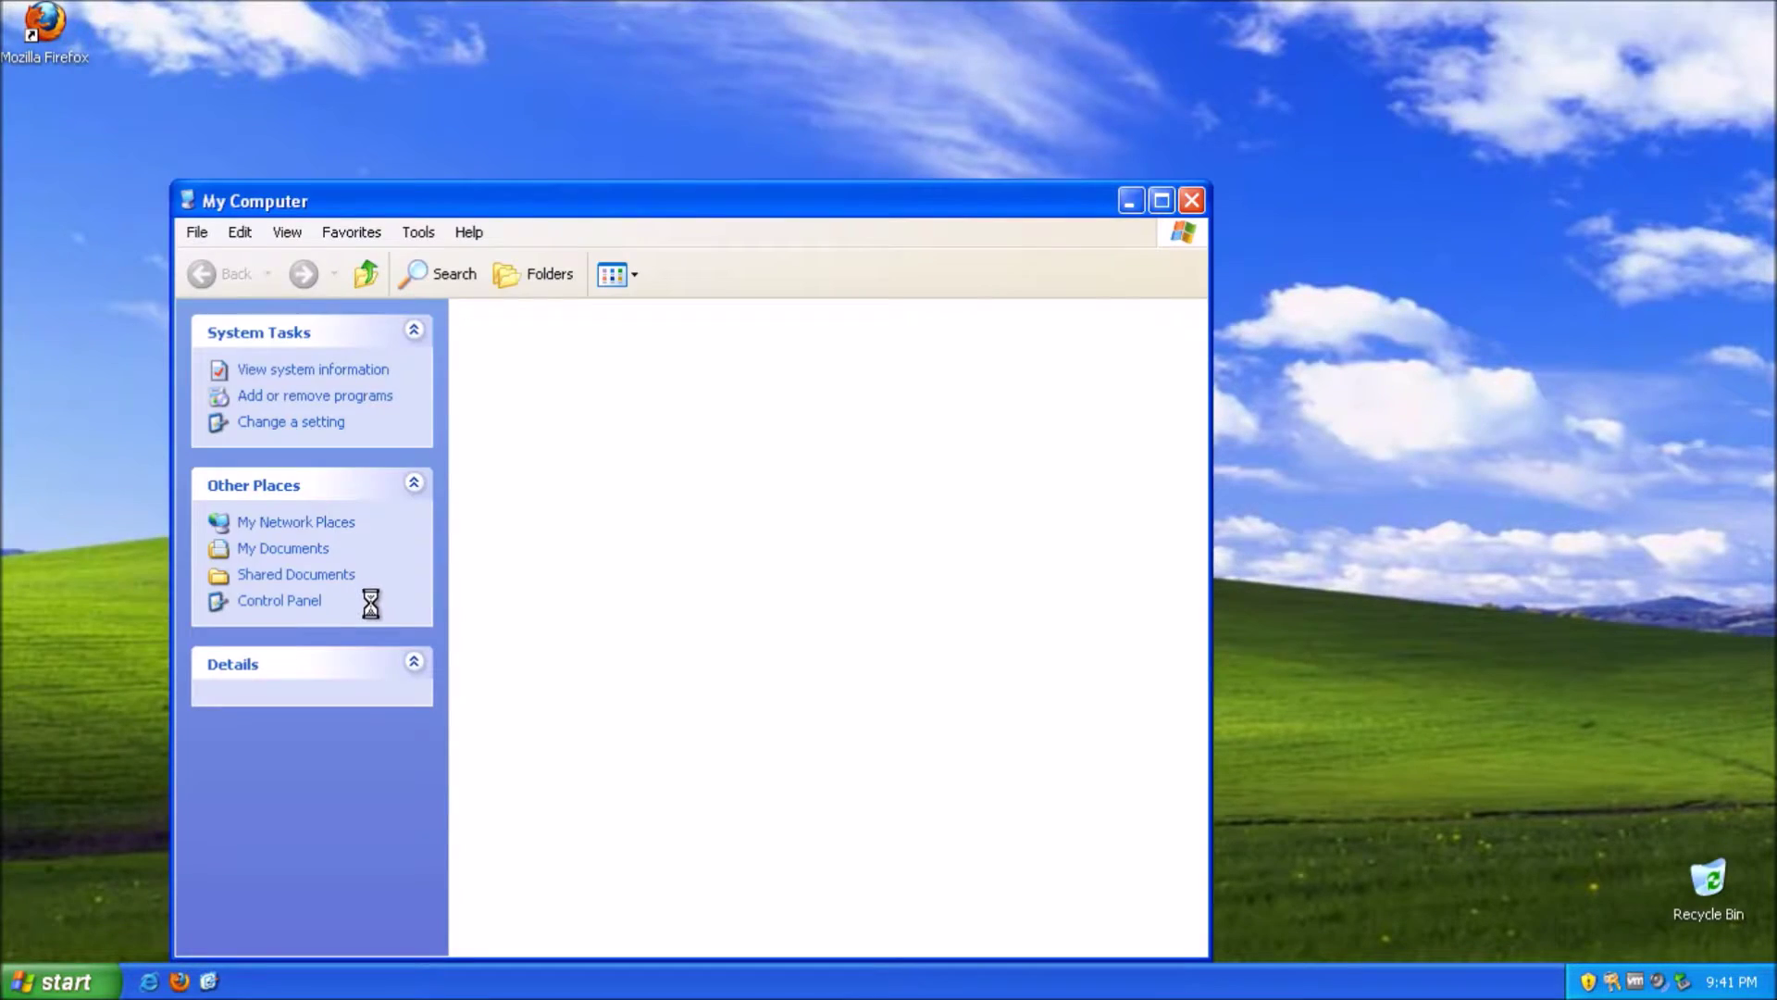
{"action": "left_click", "coordinate": [787, 616]}
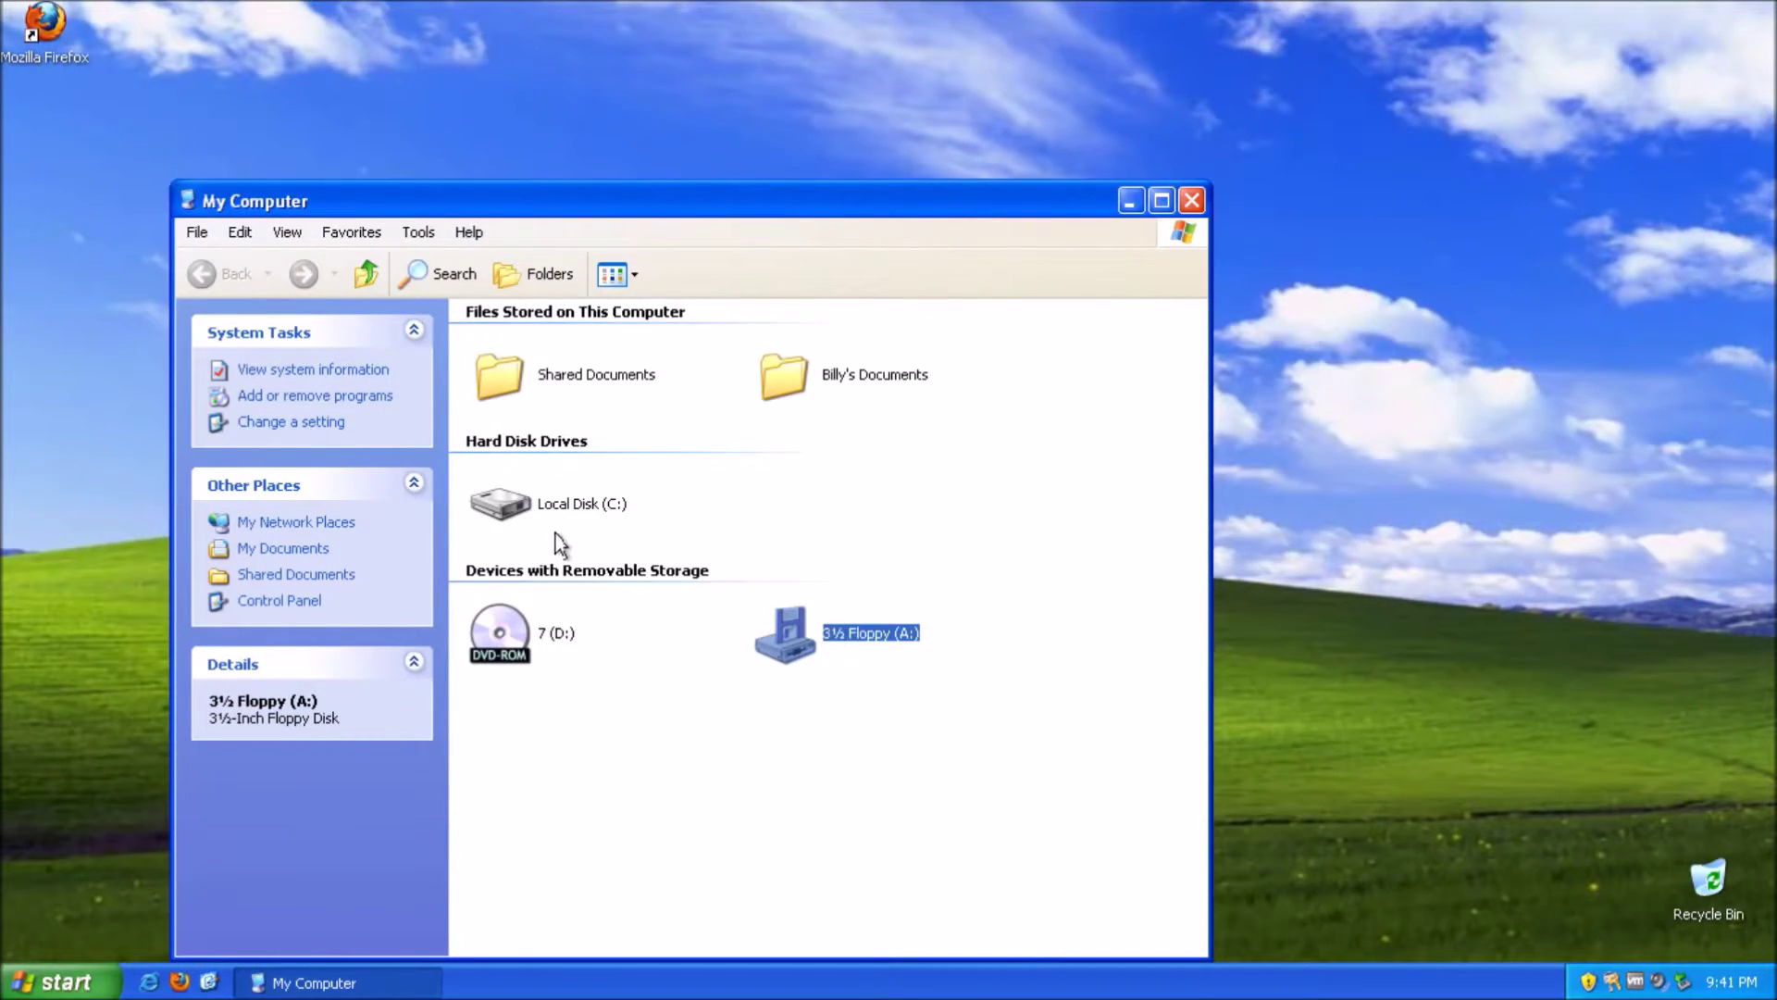
{"action": "double_click", "coordinate": [500, 634]}
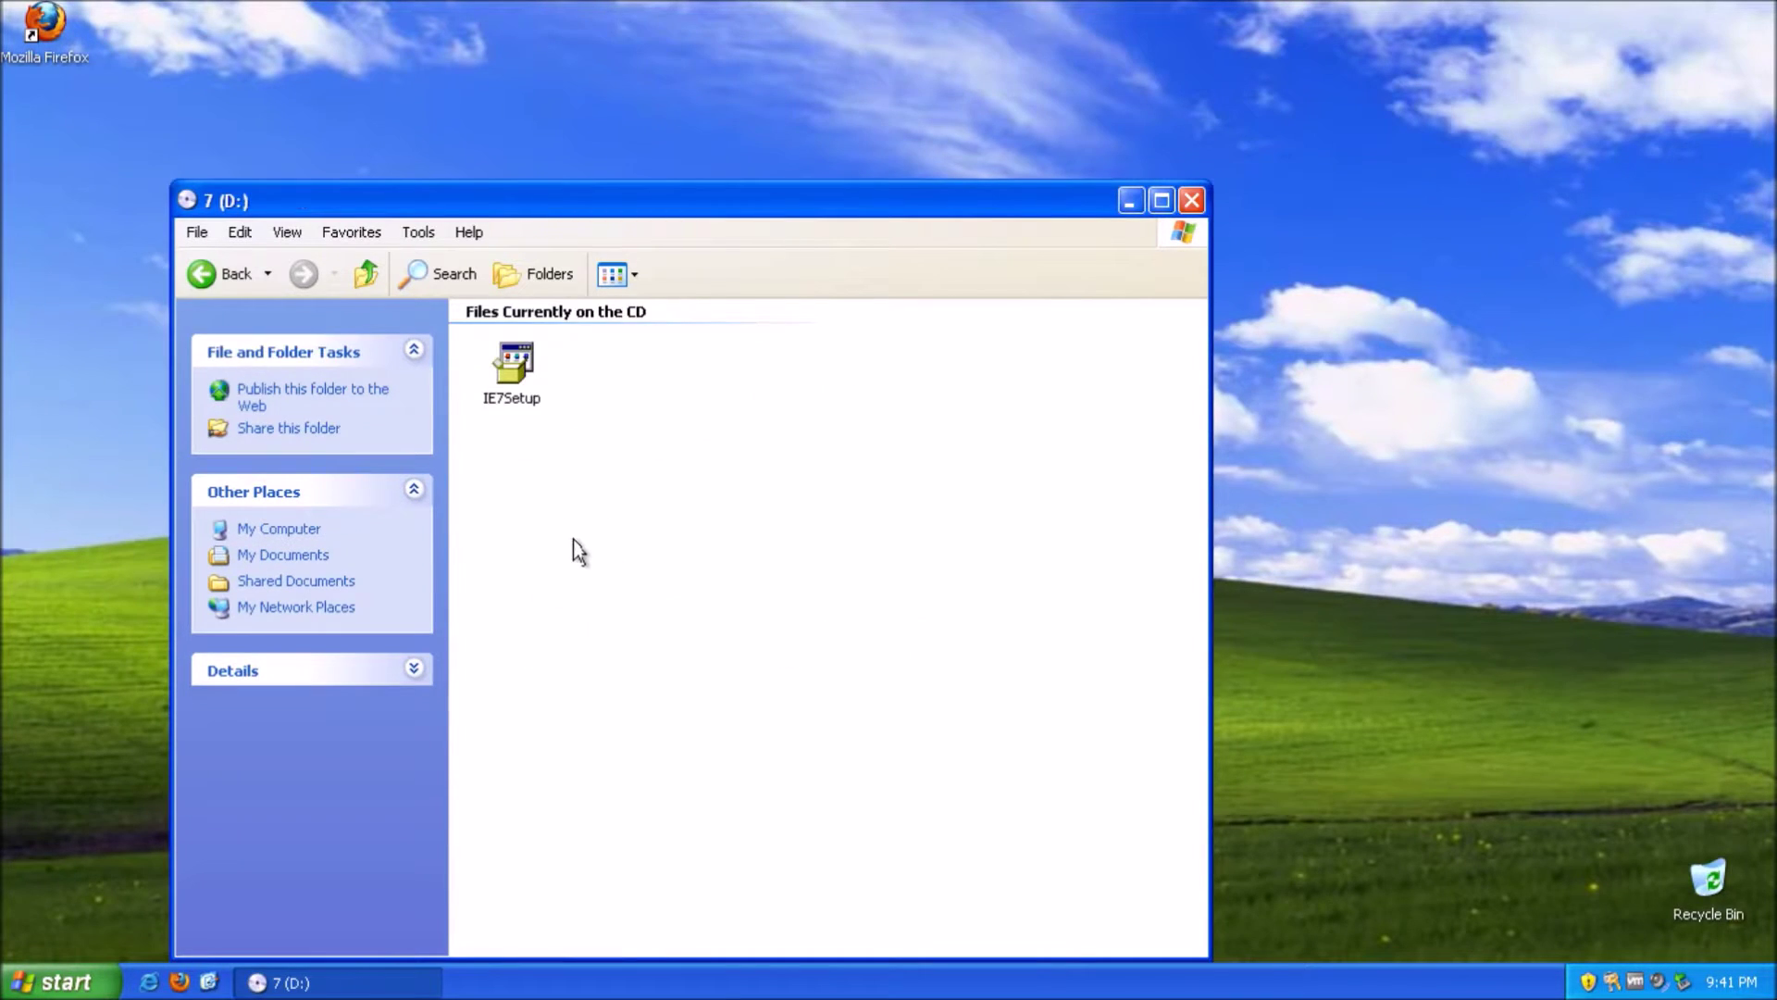
- Try to run IE7Setup from the CD, then bring up its context menu
{"action": "left_click", "coordinate": [528, 376]}
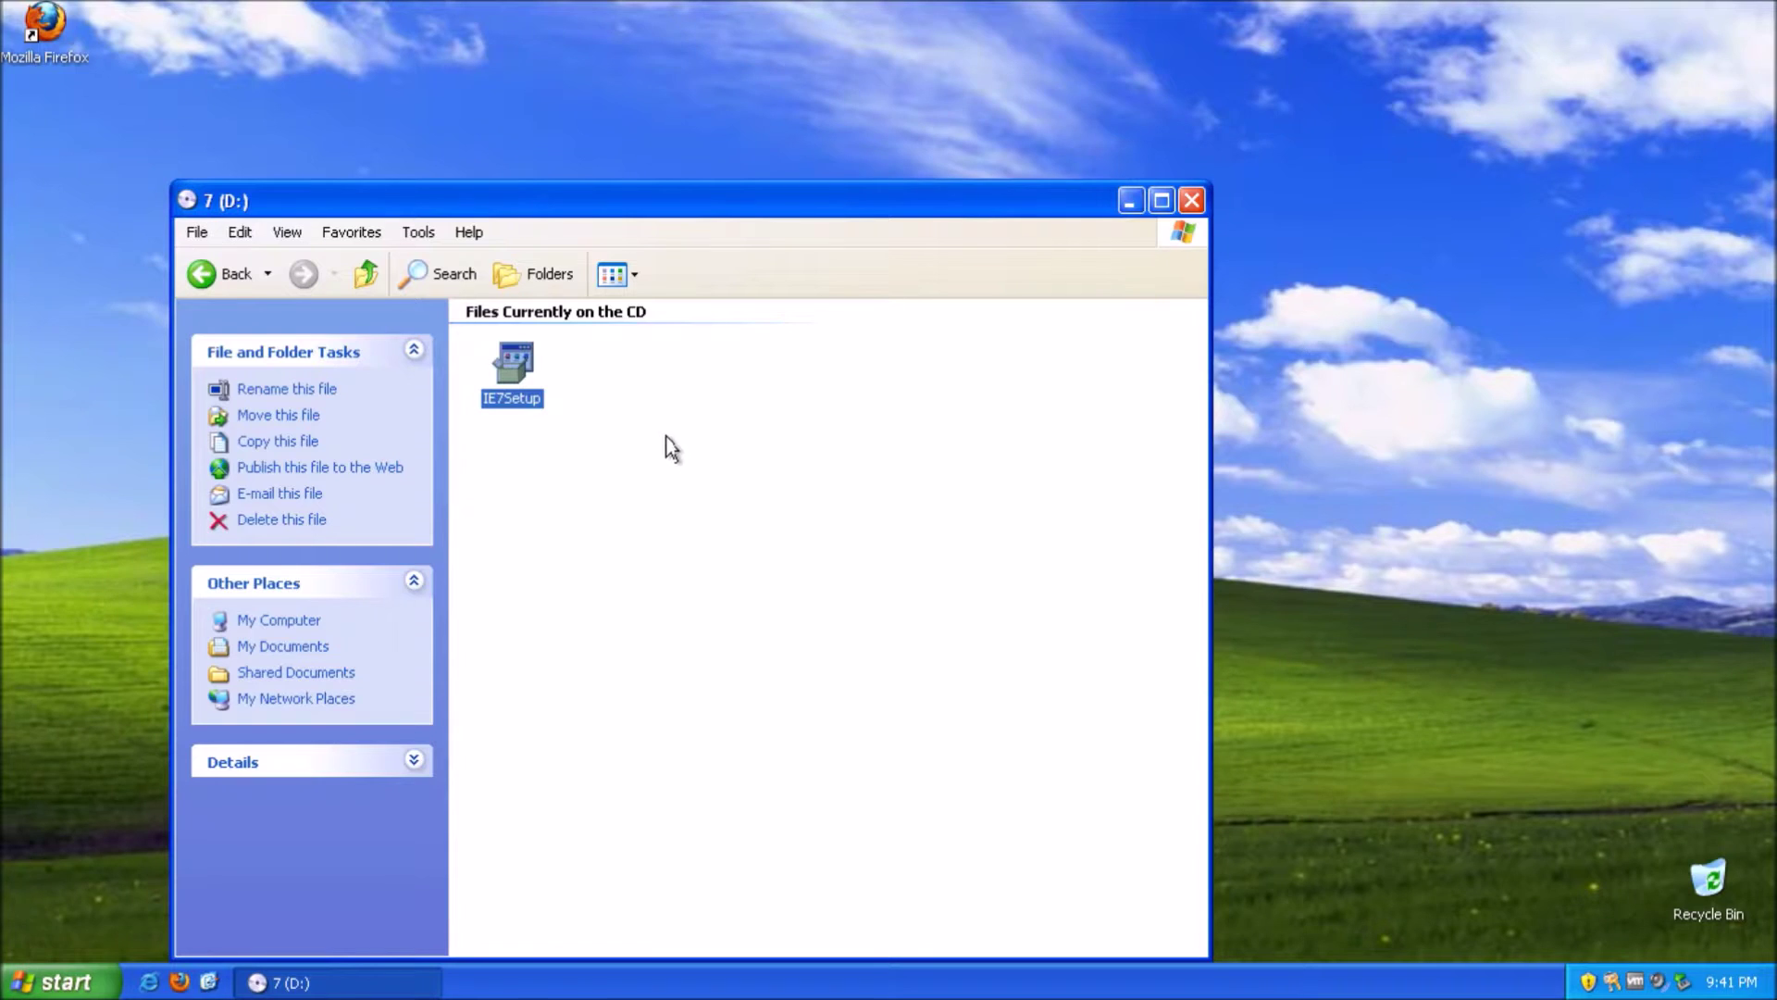
{"action": "double_click", "coordinate": [528, 382]}
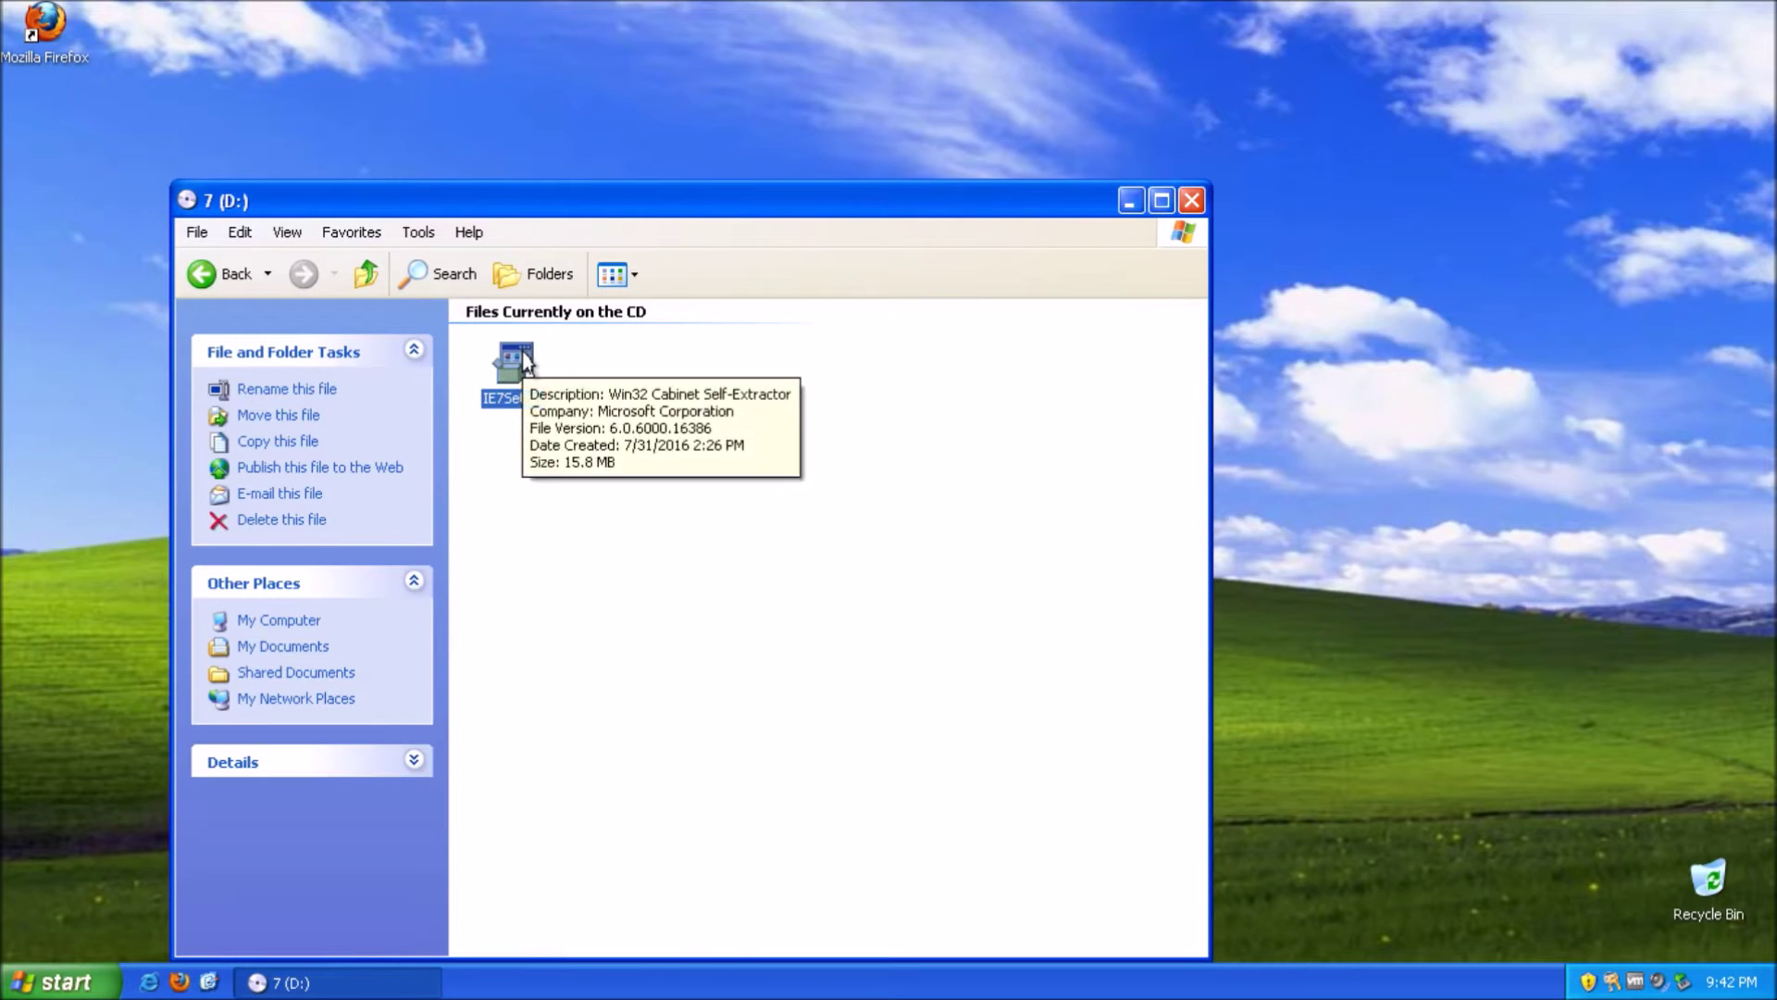
{"action": "right_click", "coordinate": [525, 364]}
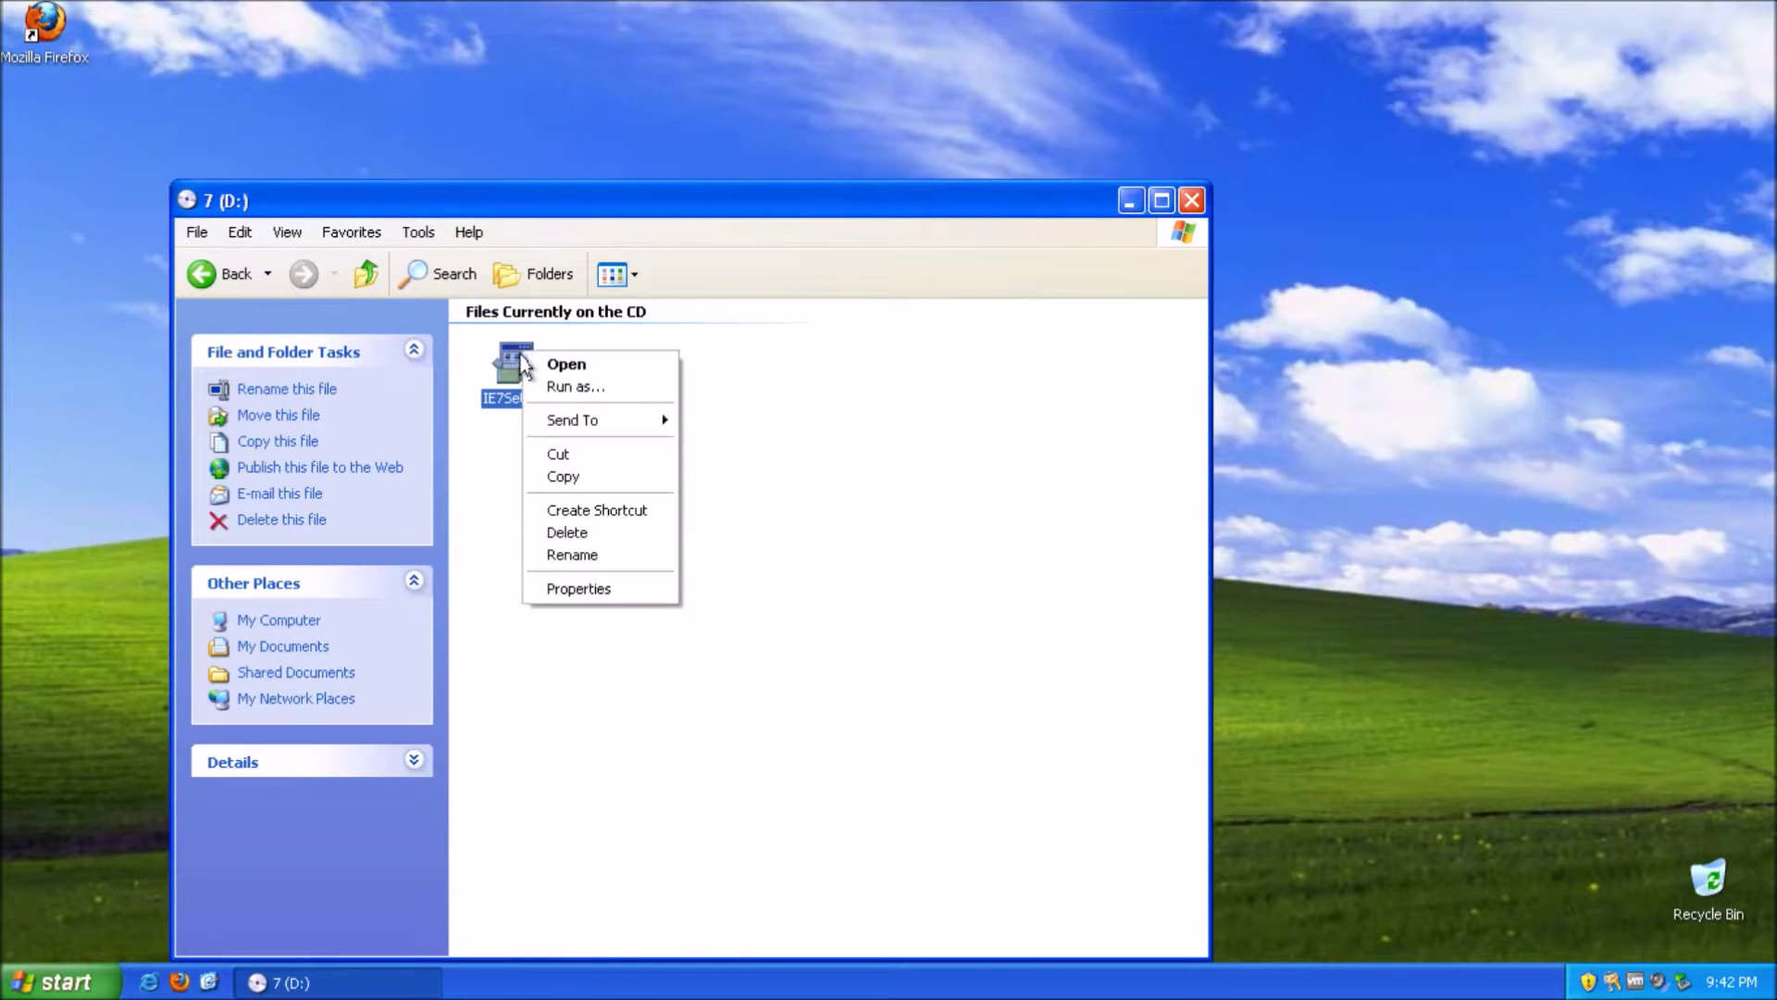
{"action": "left_click", "coordinate": [594, 371]}
{"action": "right_click", "coordinate": [547, 392]}
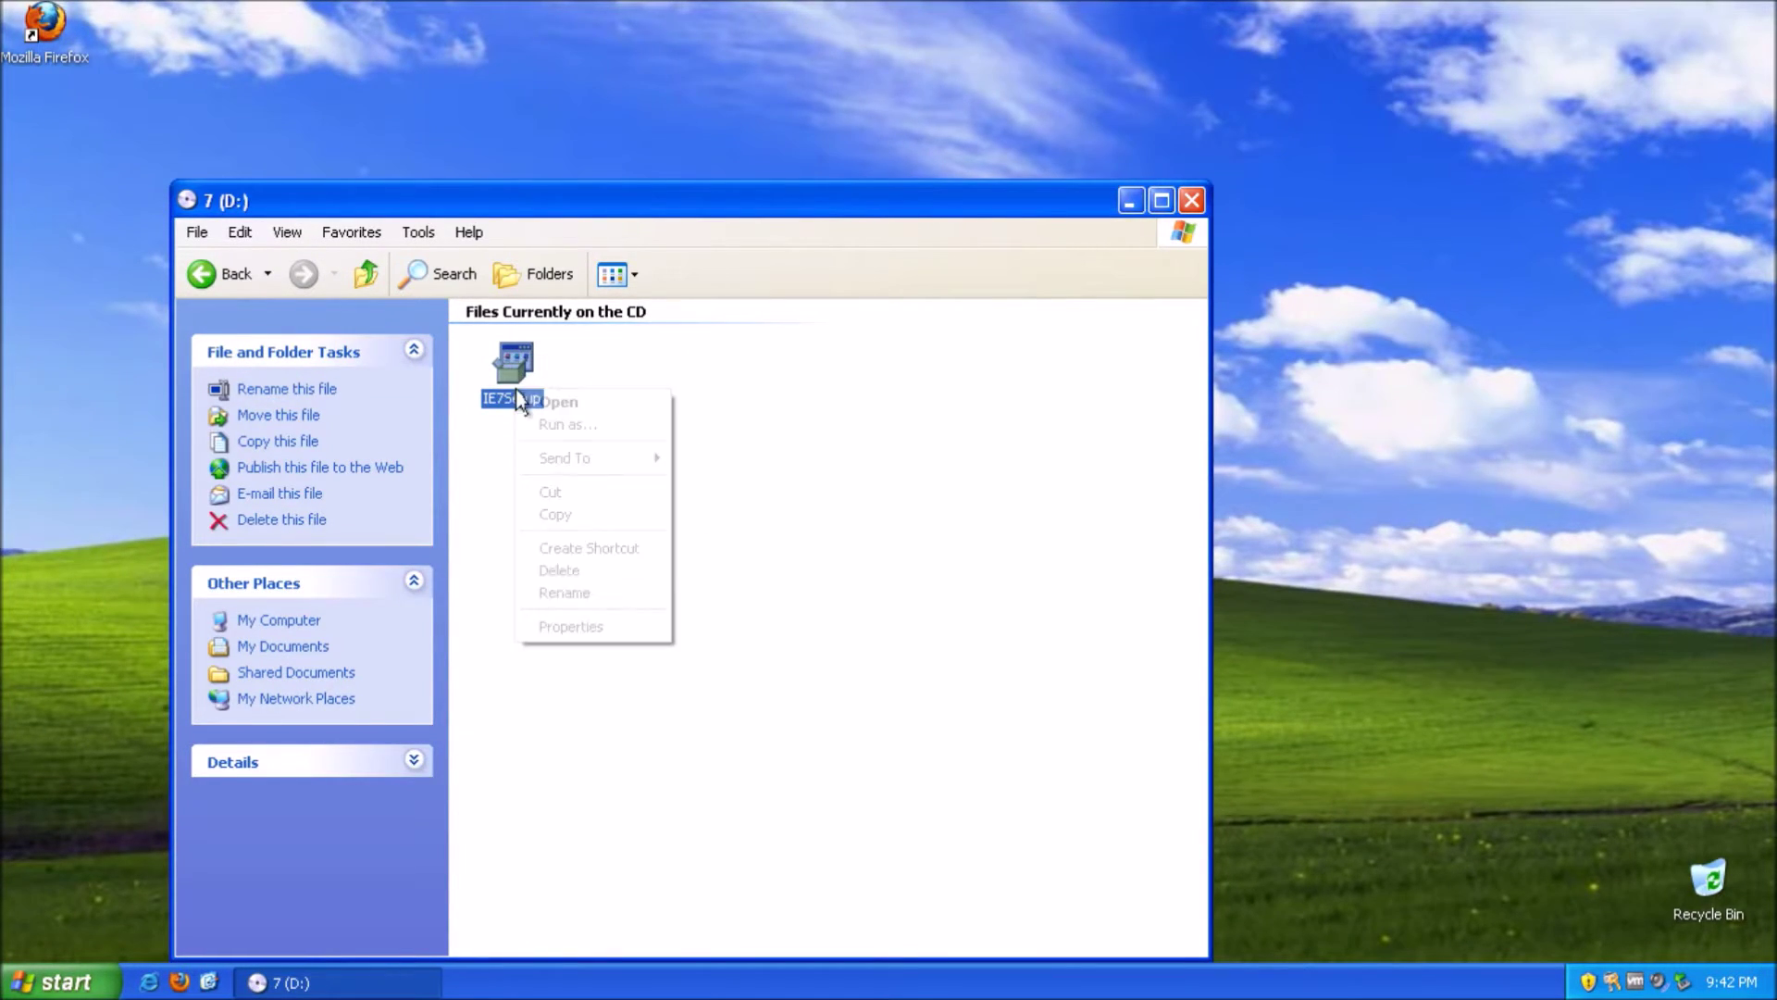
{"action": "left_click", "coordinate": [552, 404]}
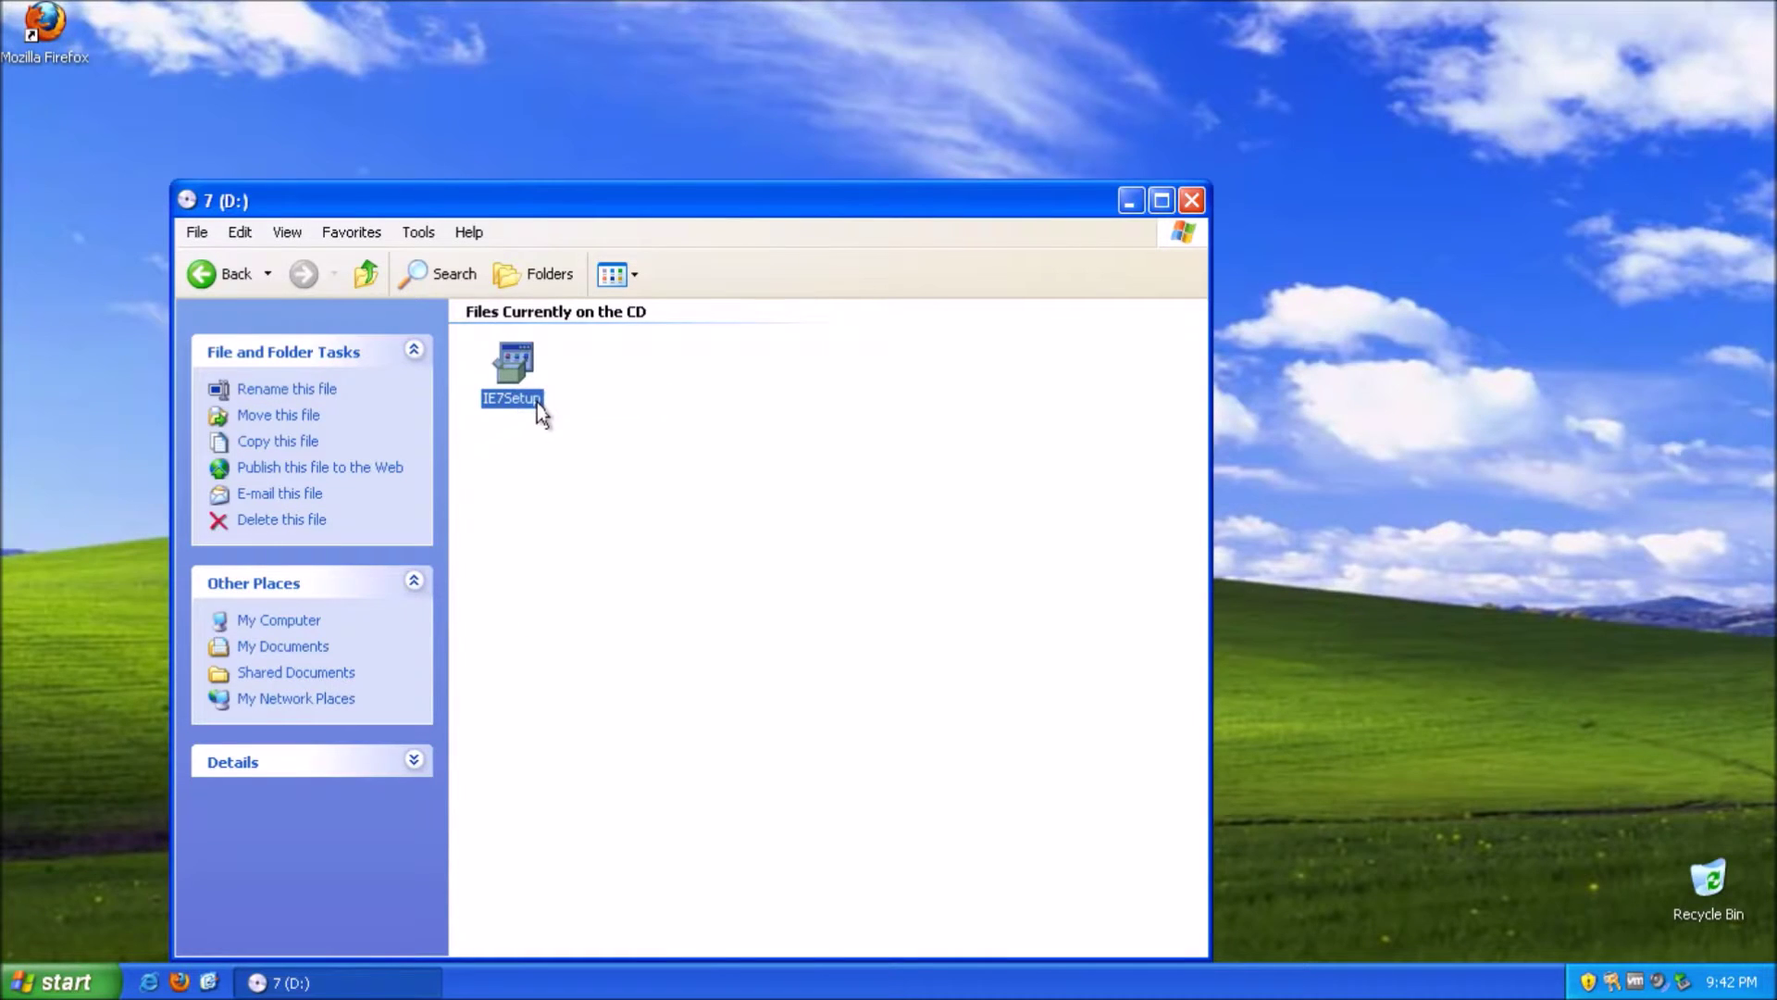
{"action": "right_click", "coordinate": [542, 404]}
{"action": "left_click", "coordinate": [570, 416]}
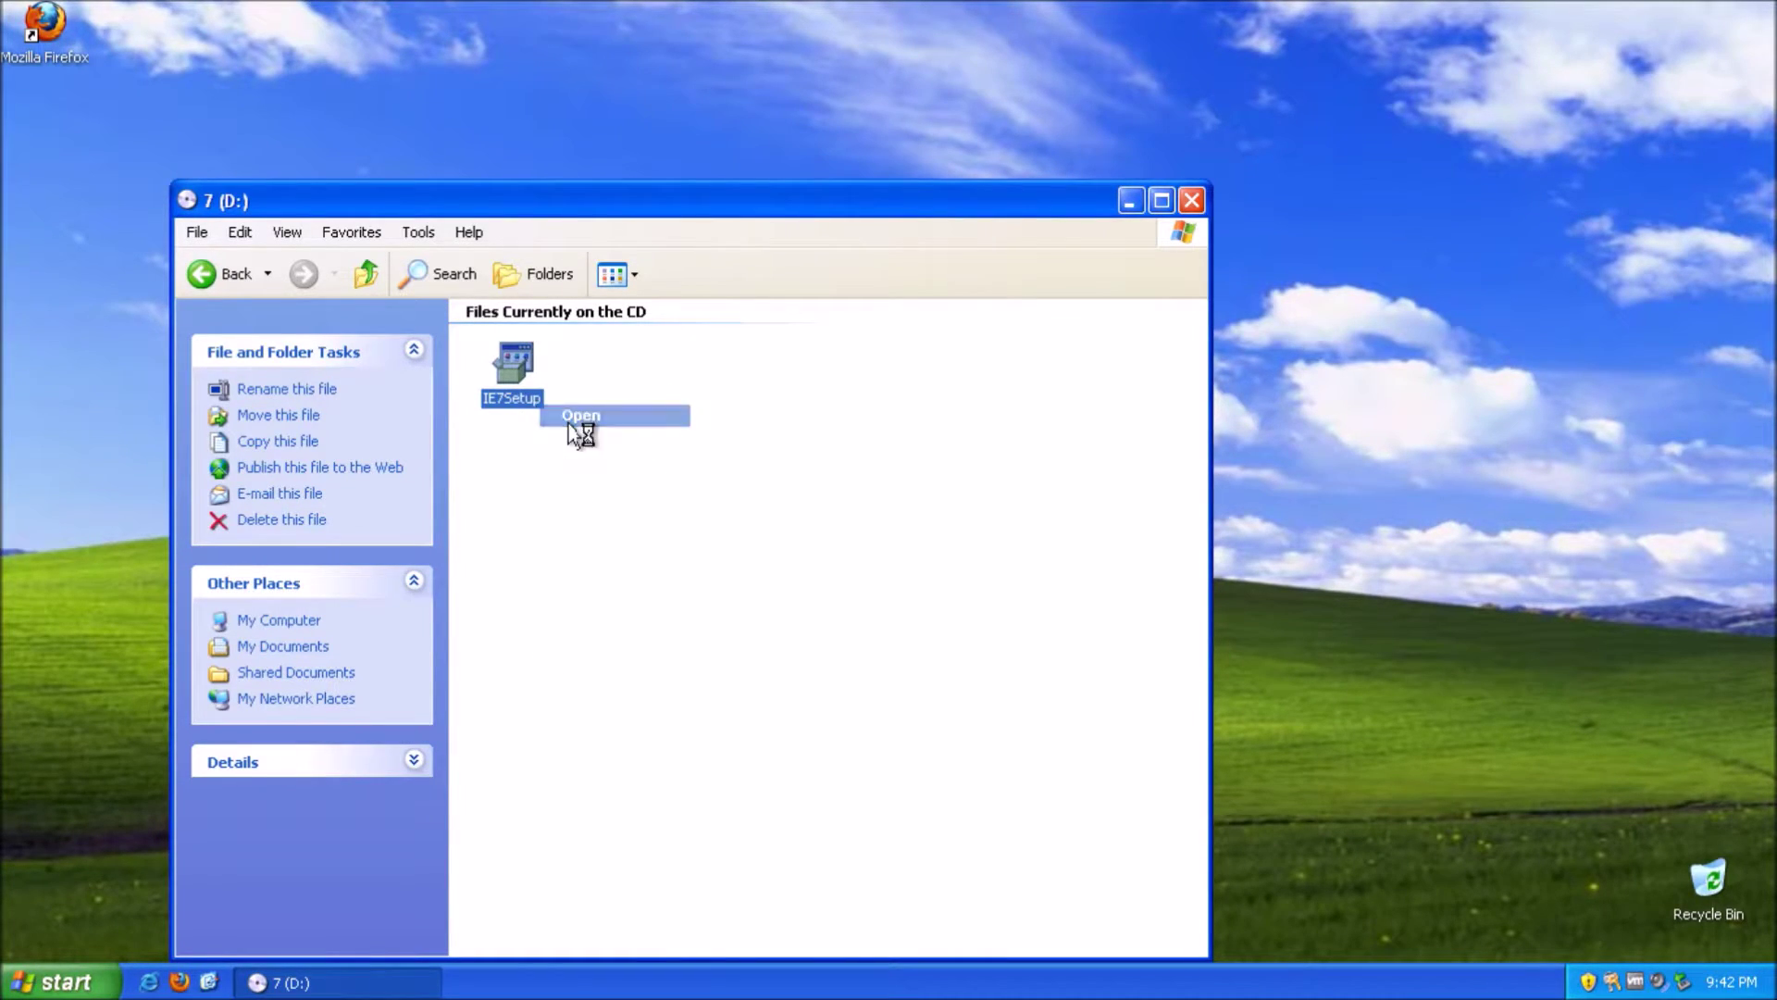
{"action": "right_click", "coordinate": [529, 371]}
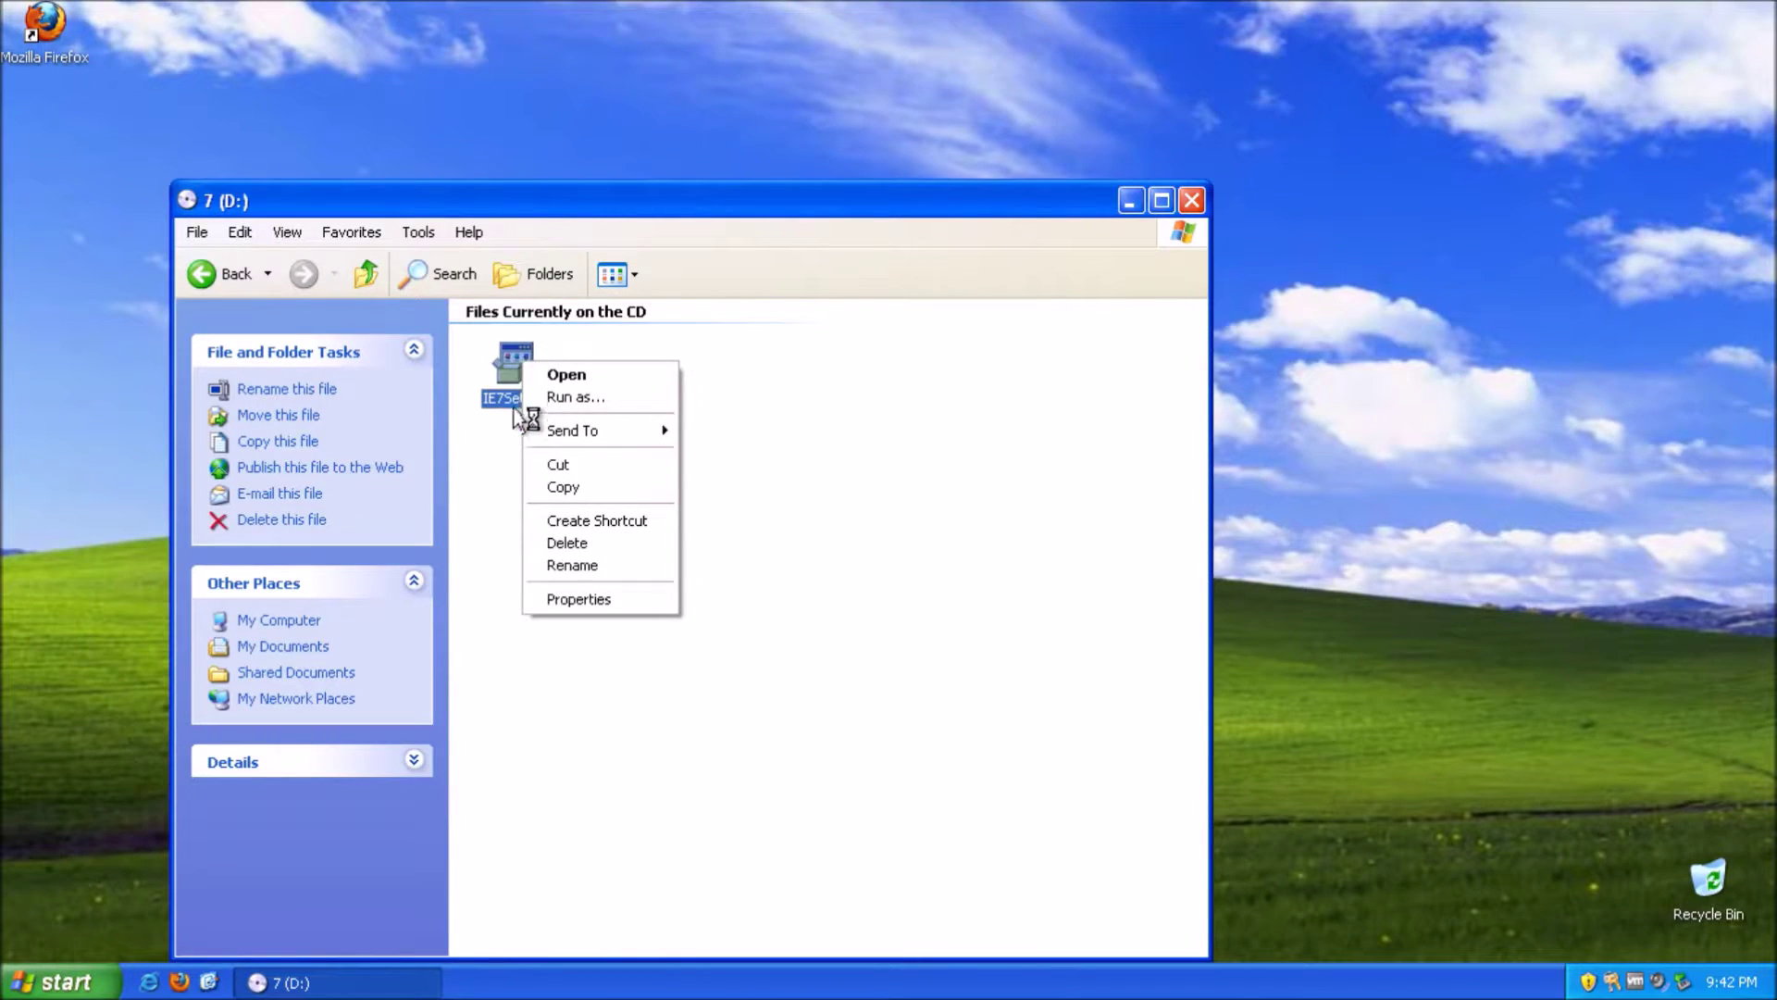
- Copy IE7Setup into My Documents and run the copy from there
{"action": "left_click", "coordinate": [546, 489]}
{"action": "left_click", "coordinate": [97, 984]}
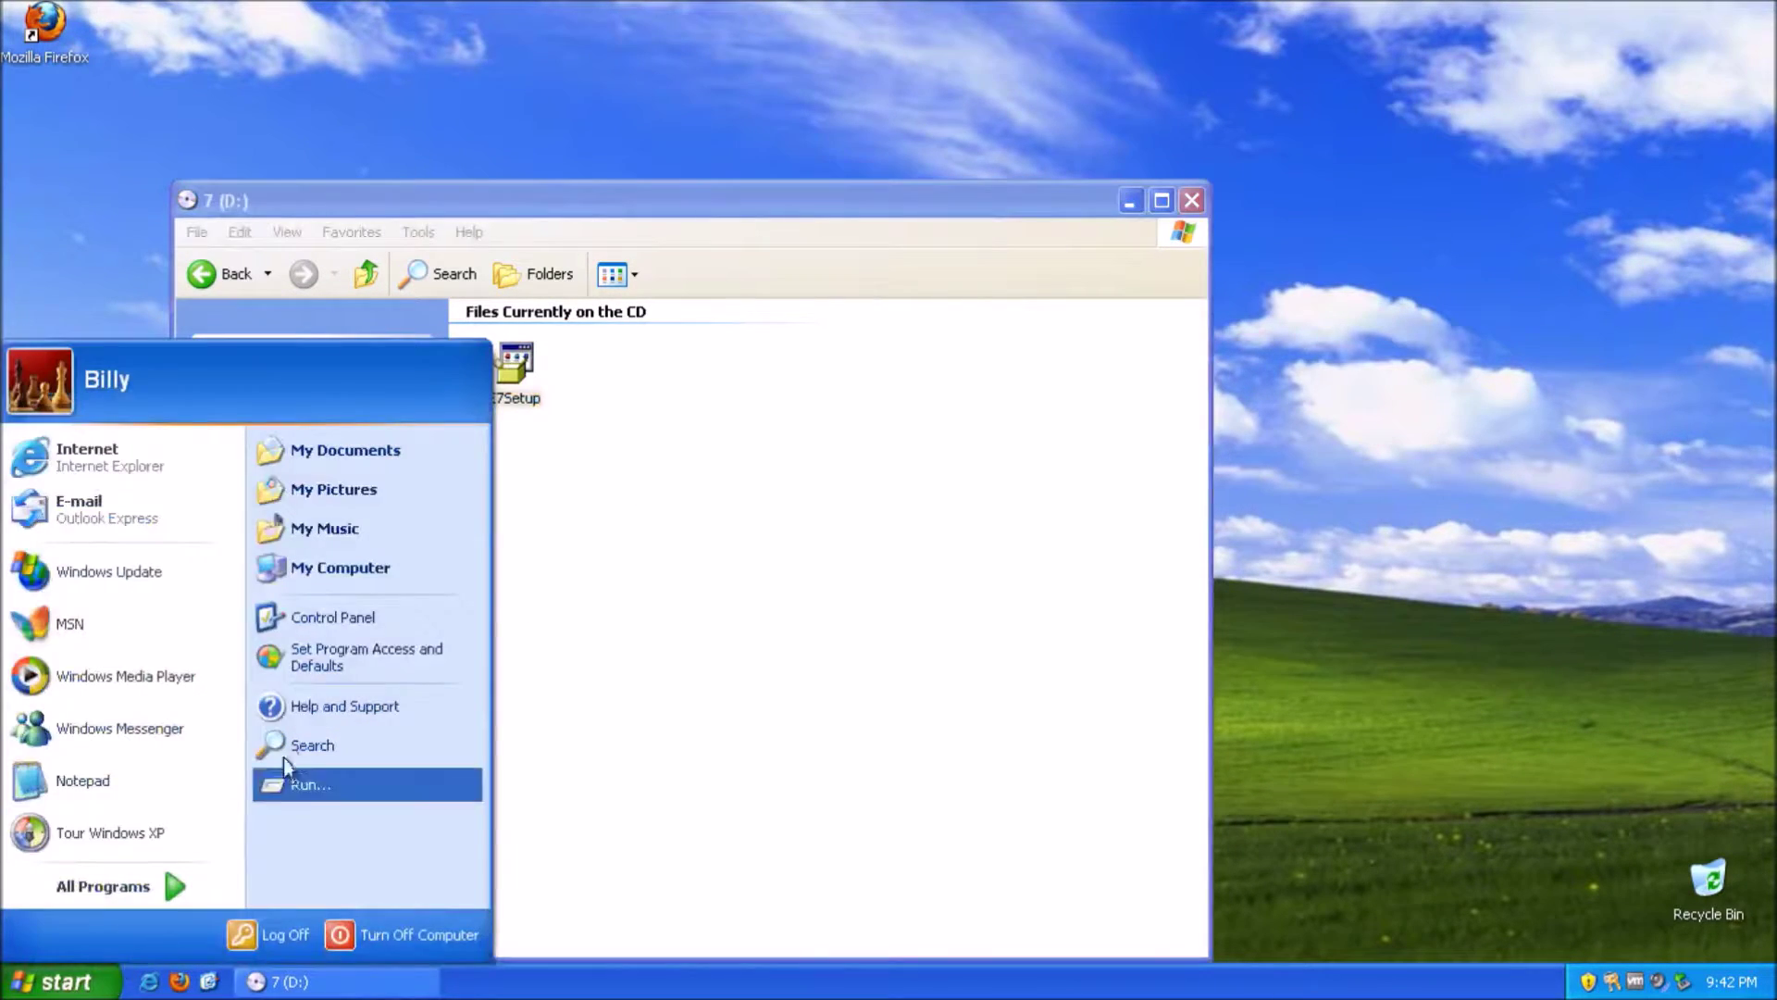
{"action": "left_click", "coordinate": [357, 460]}
{"action": "right_click", "coordinate": [616, 477]}
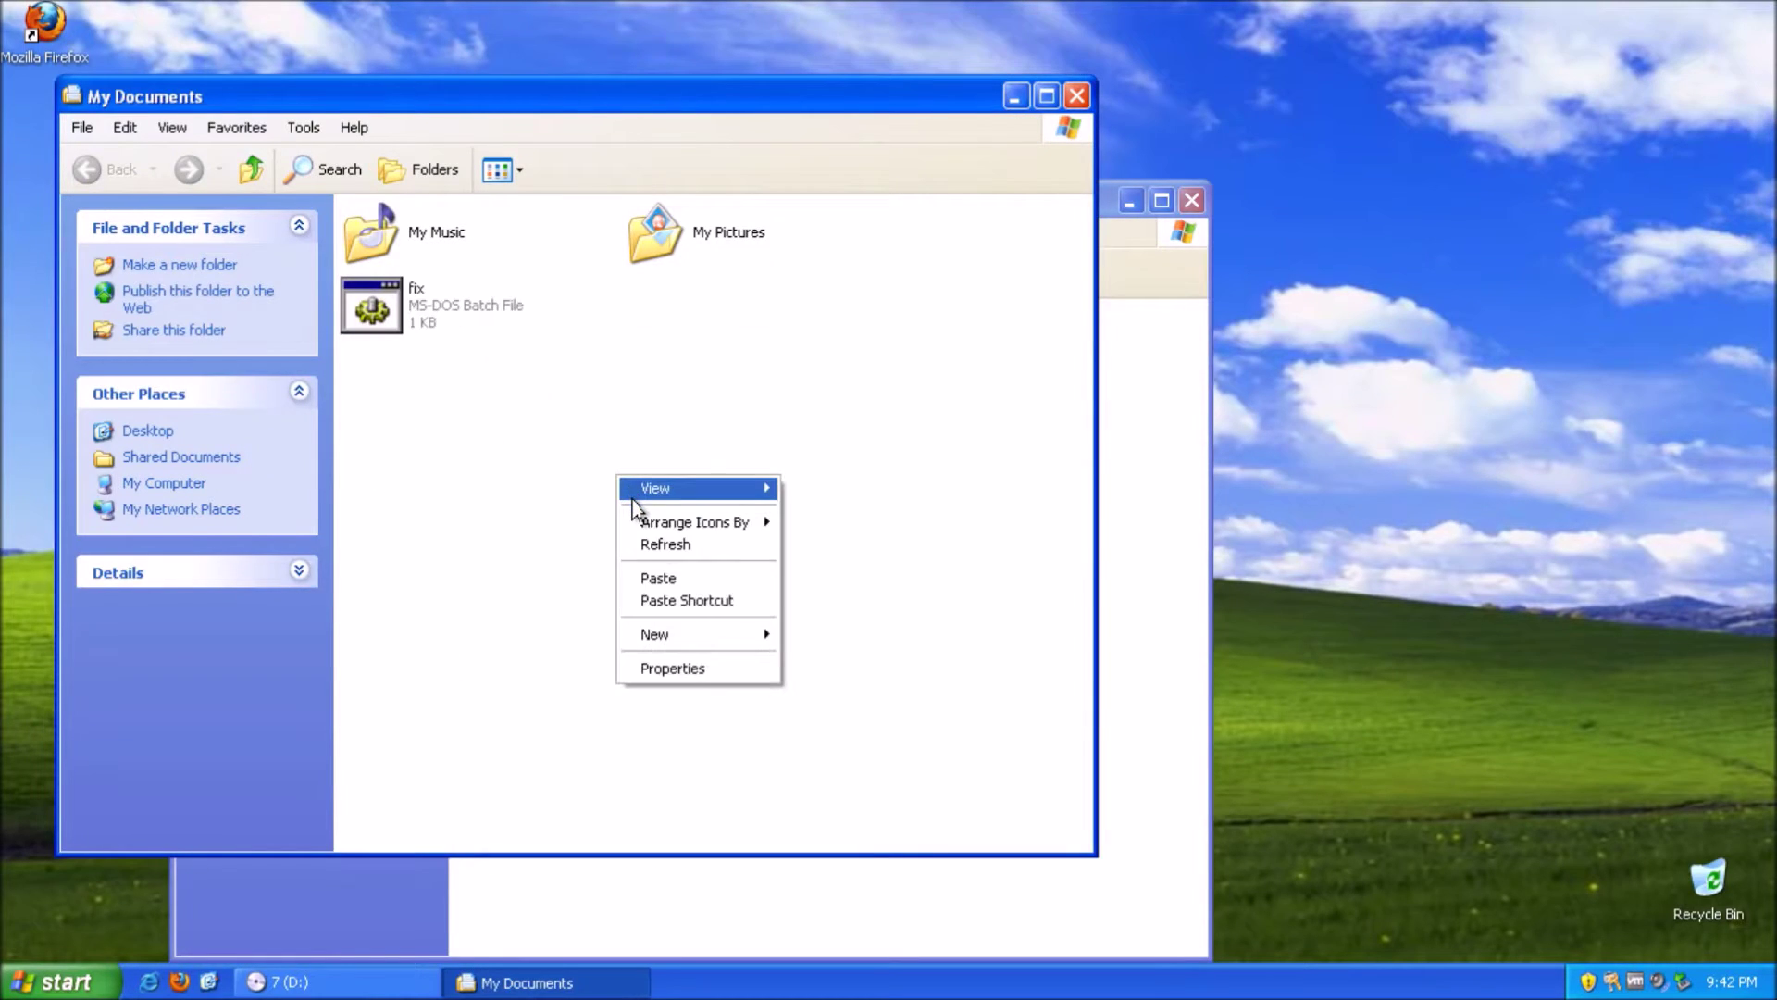
{"action": "left_click", "coordinate": [689, 581]}
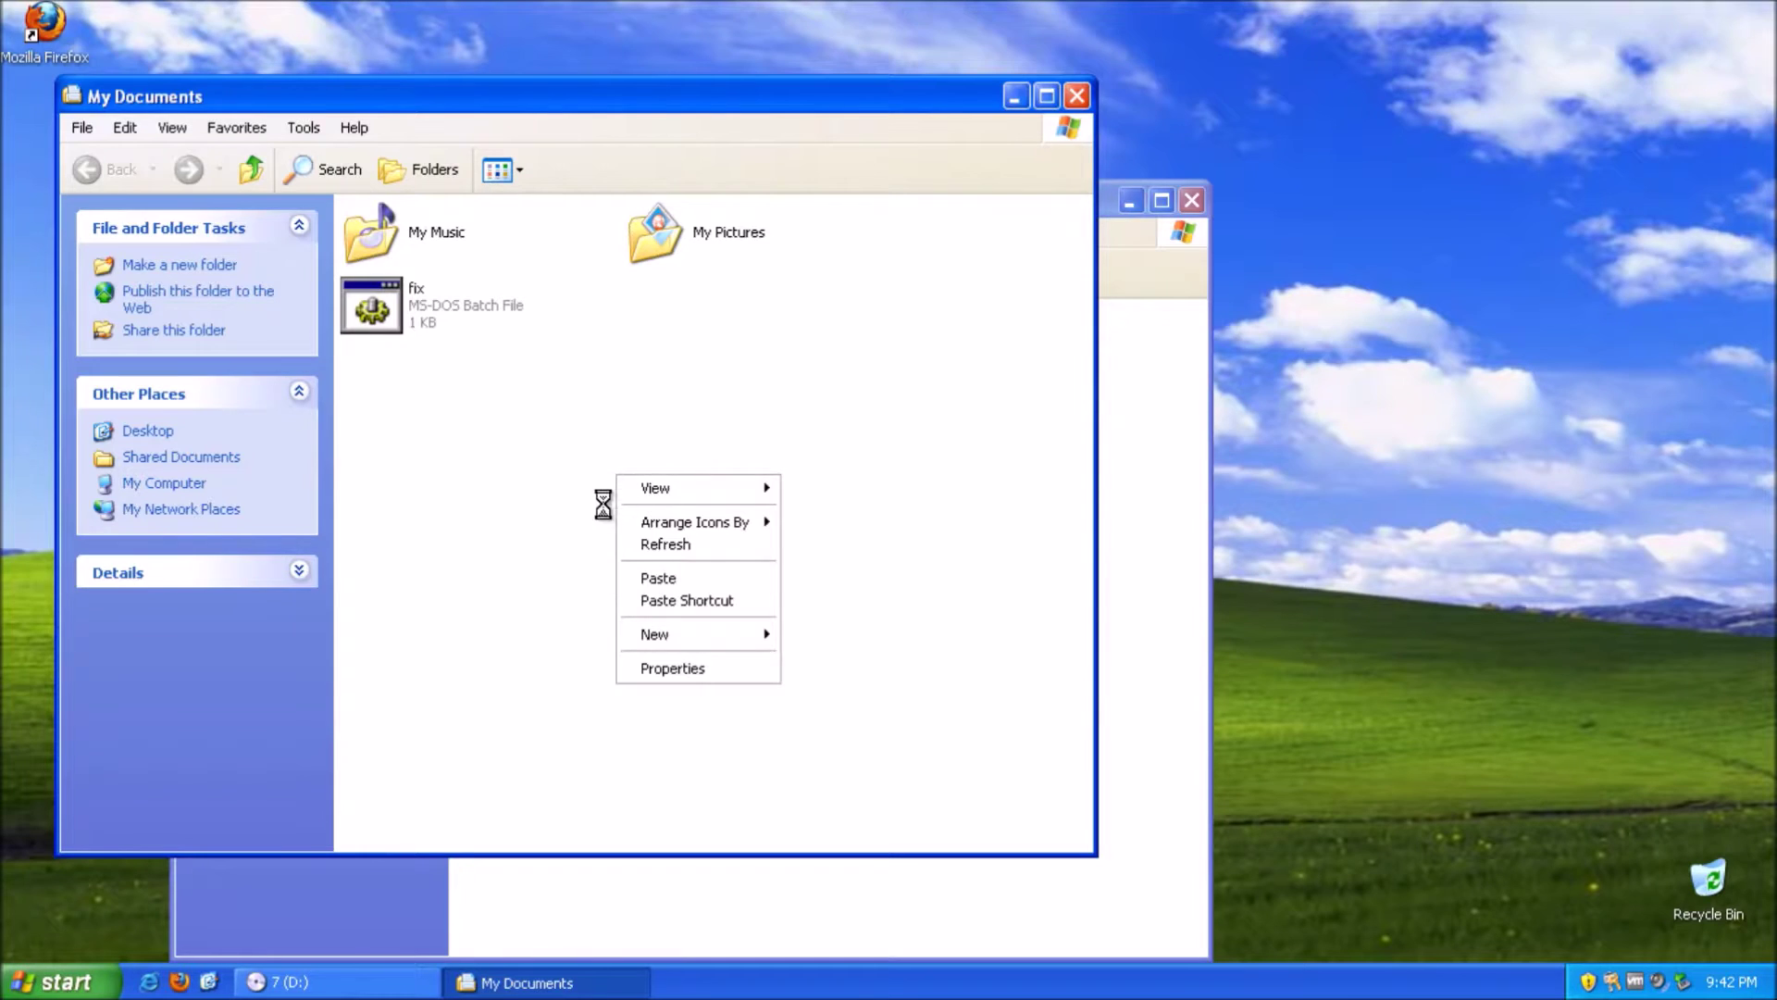
{"action": "double_click", "coordinate": [692, 310]}
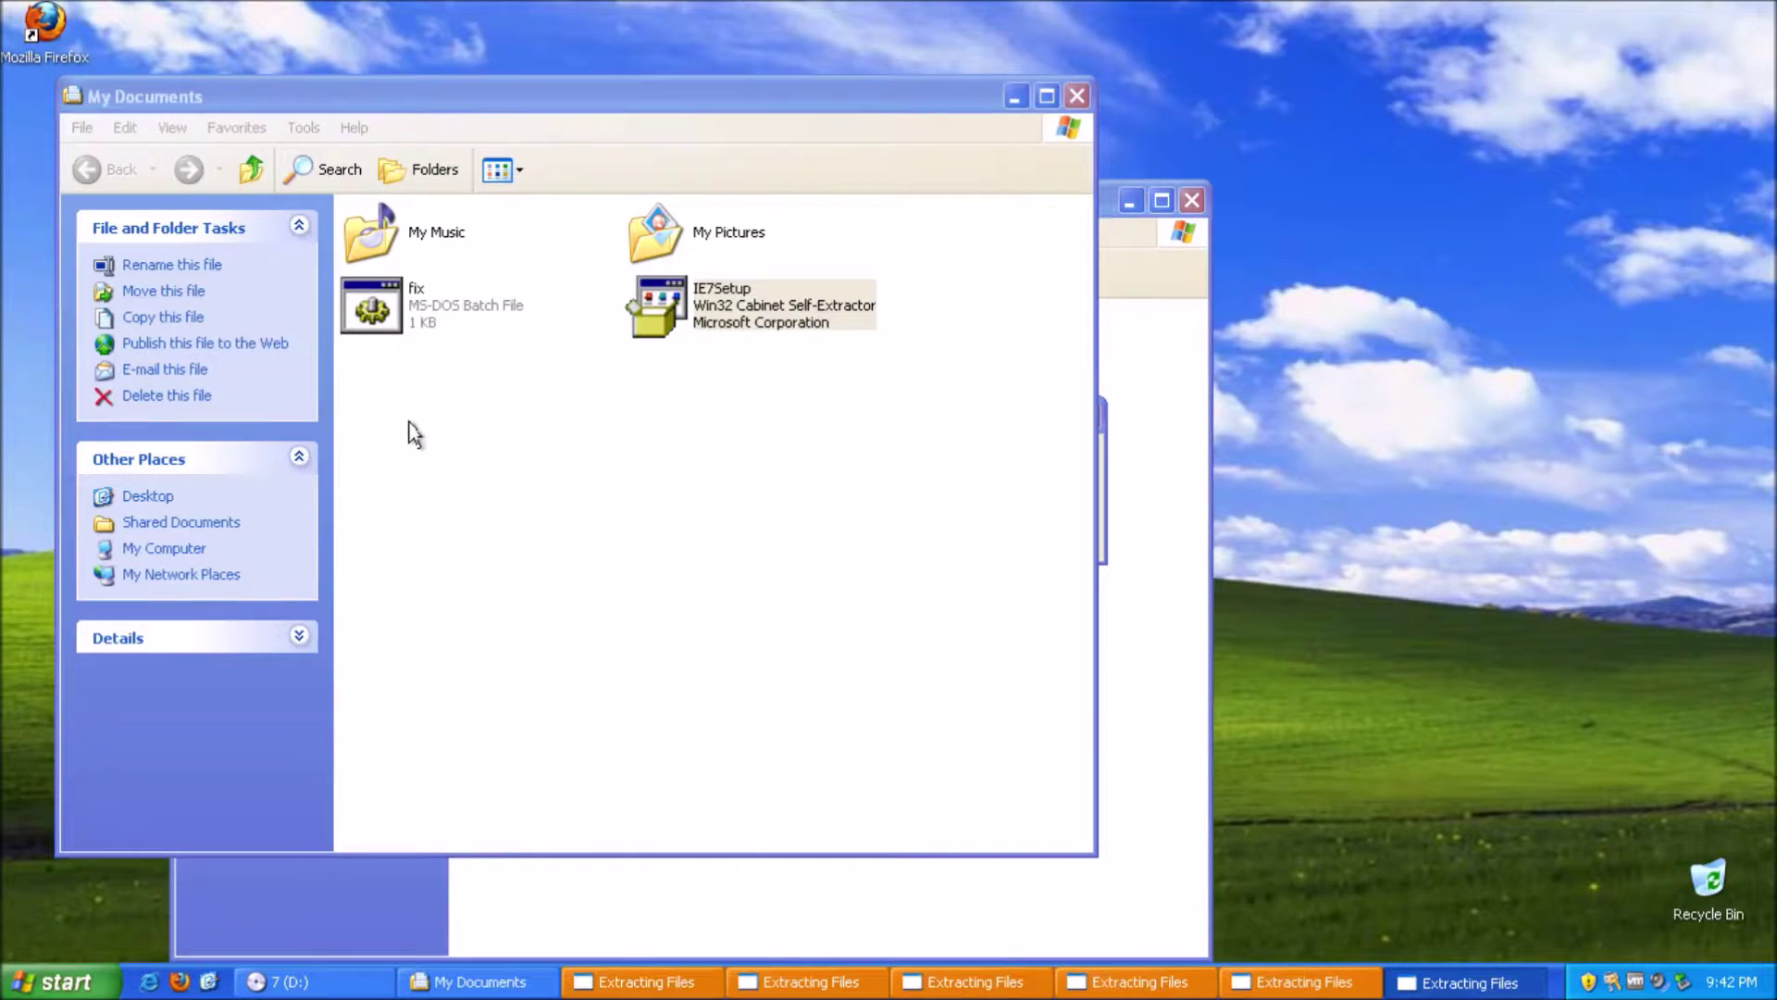
- Cancel the first duplicate extractions and dismiss their Extraction Failed messages
{"action": "right_click", "coordinate": [1485, 984]}
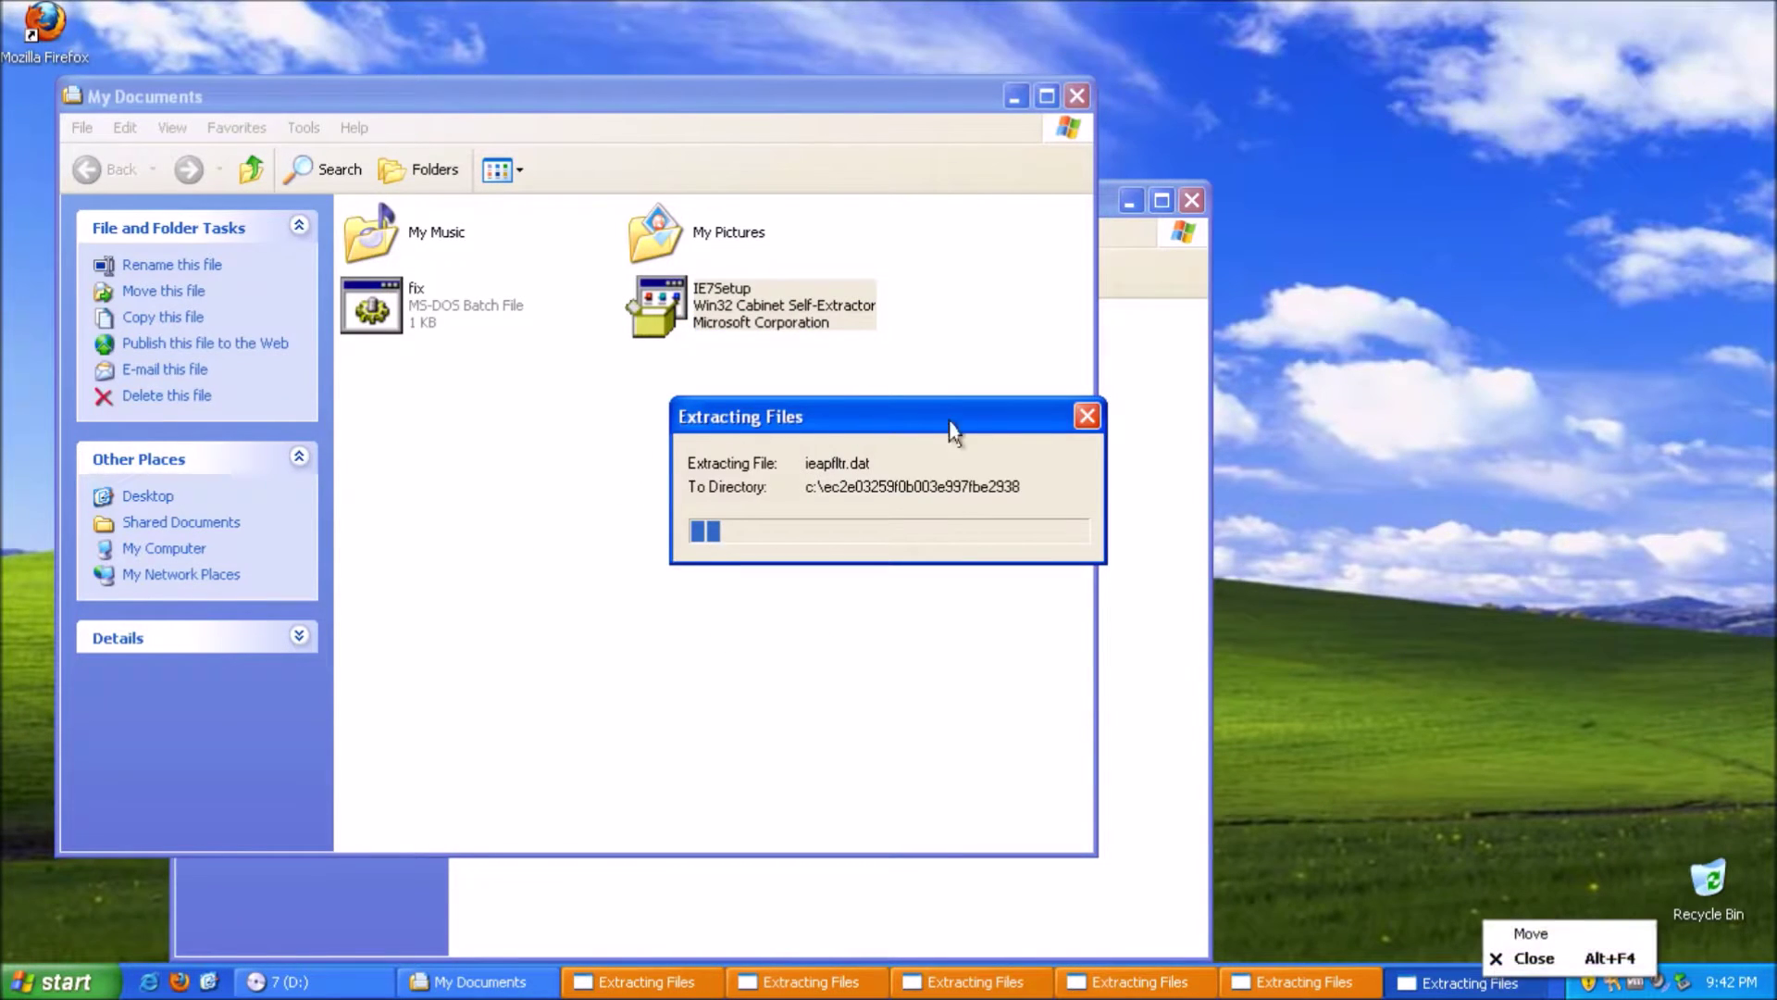
{"action": "key", "text": "c"}
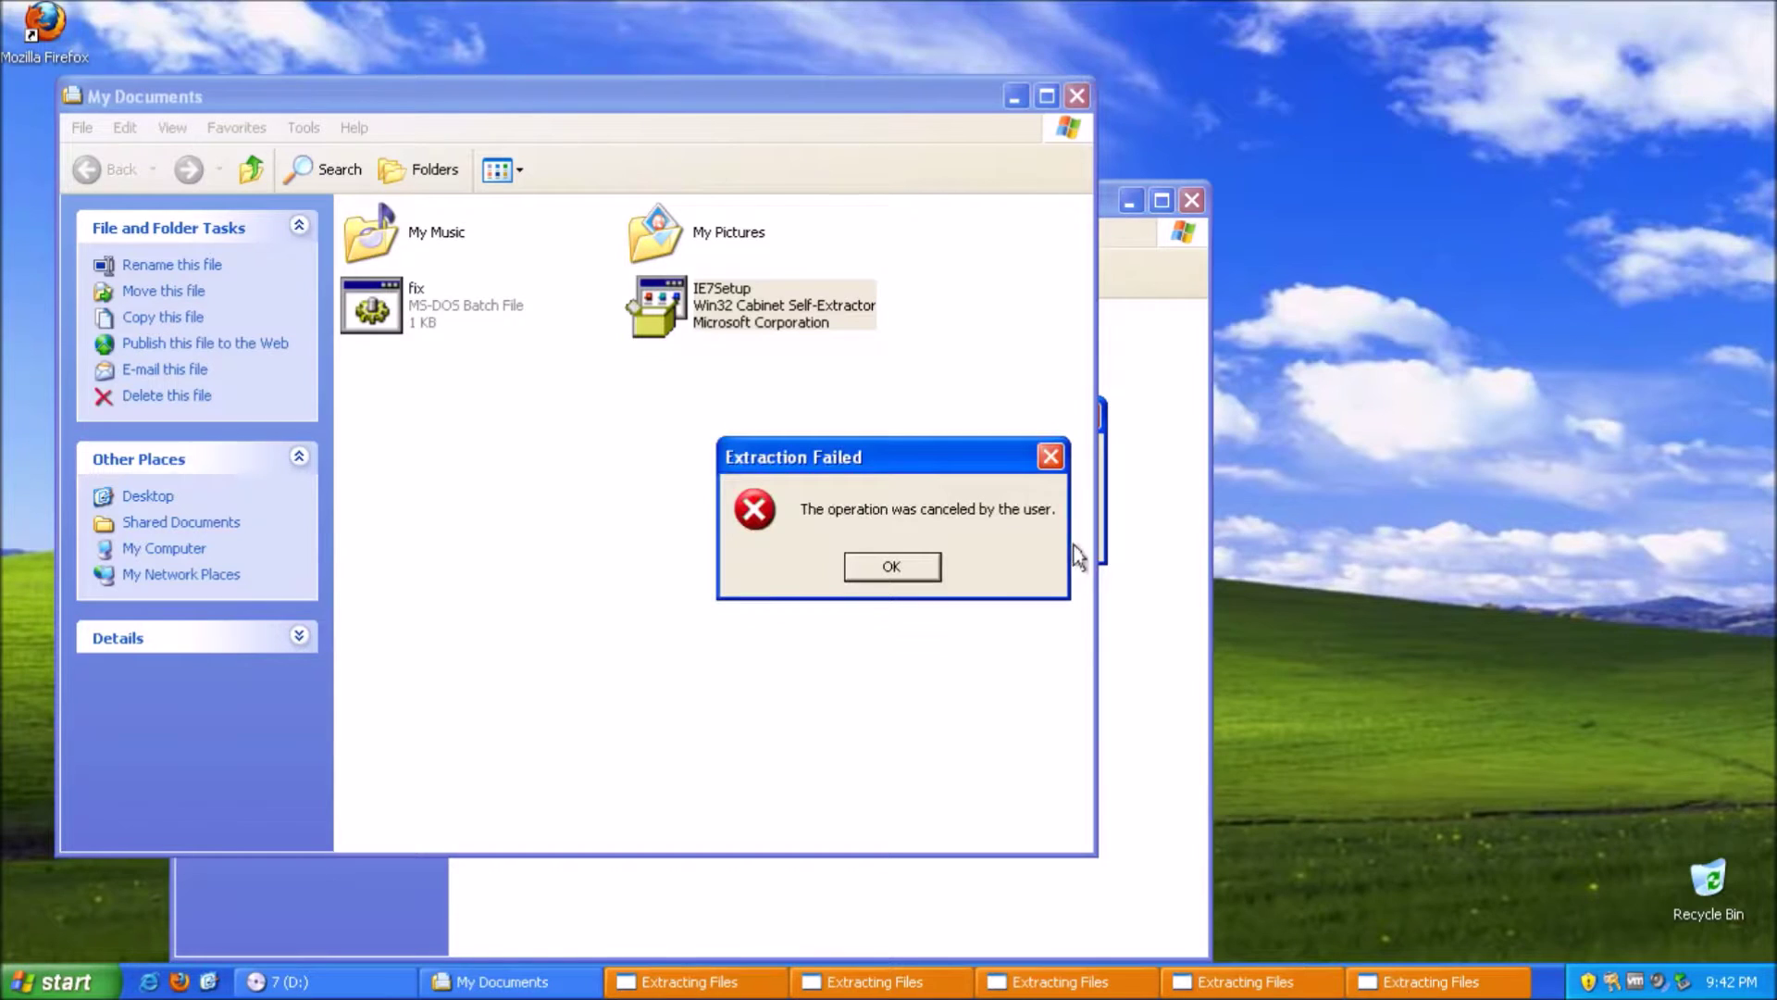
{"action": "left_click", "coordinate": [884, 560]}
{"action": "left_click", "coordinate": [1400, 986]}
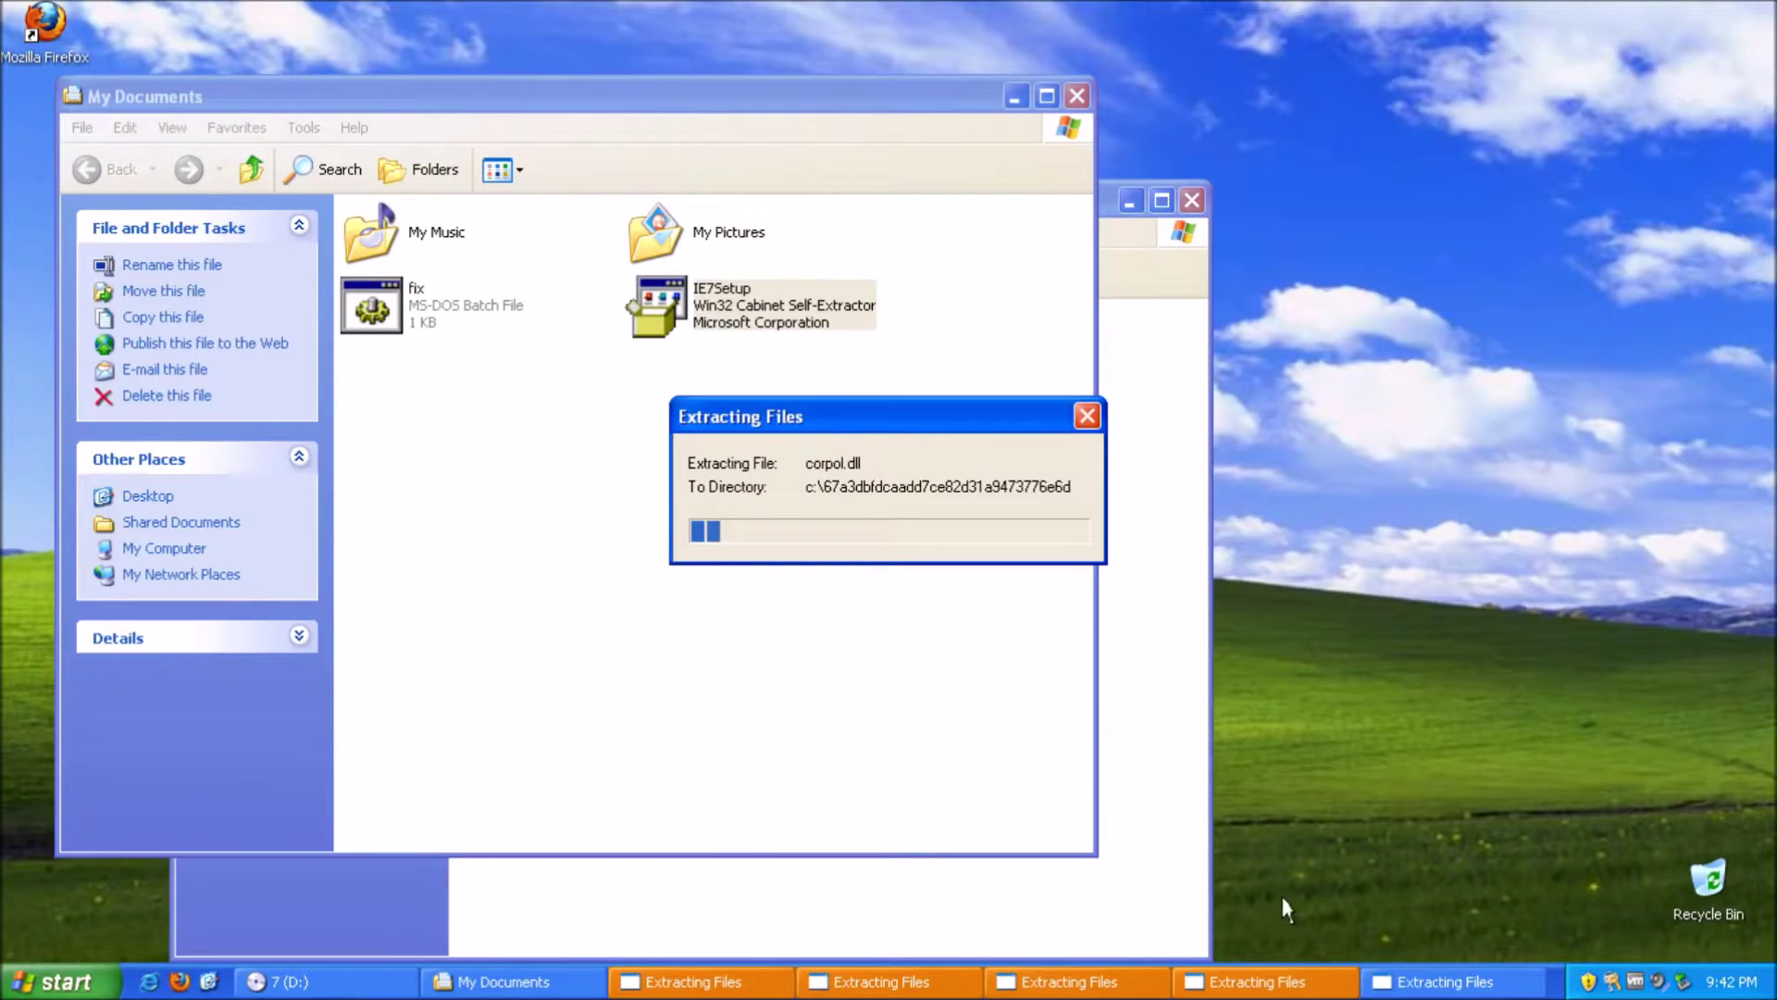
{"action": "left_click", "coordinate": [1084, 421]}
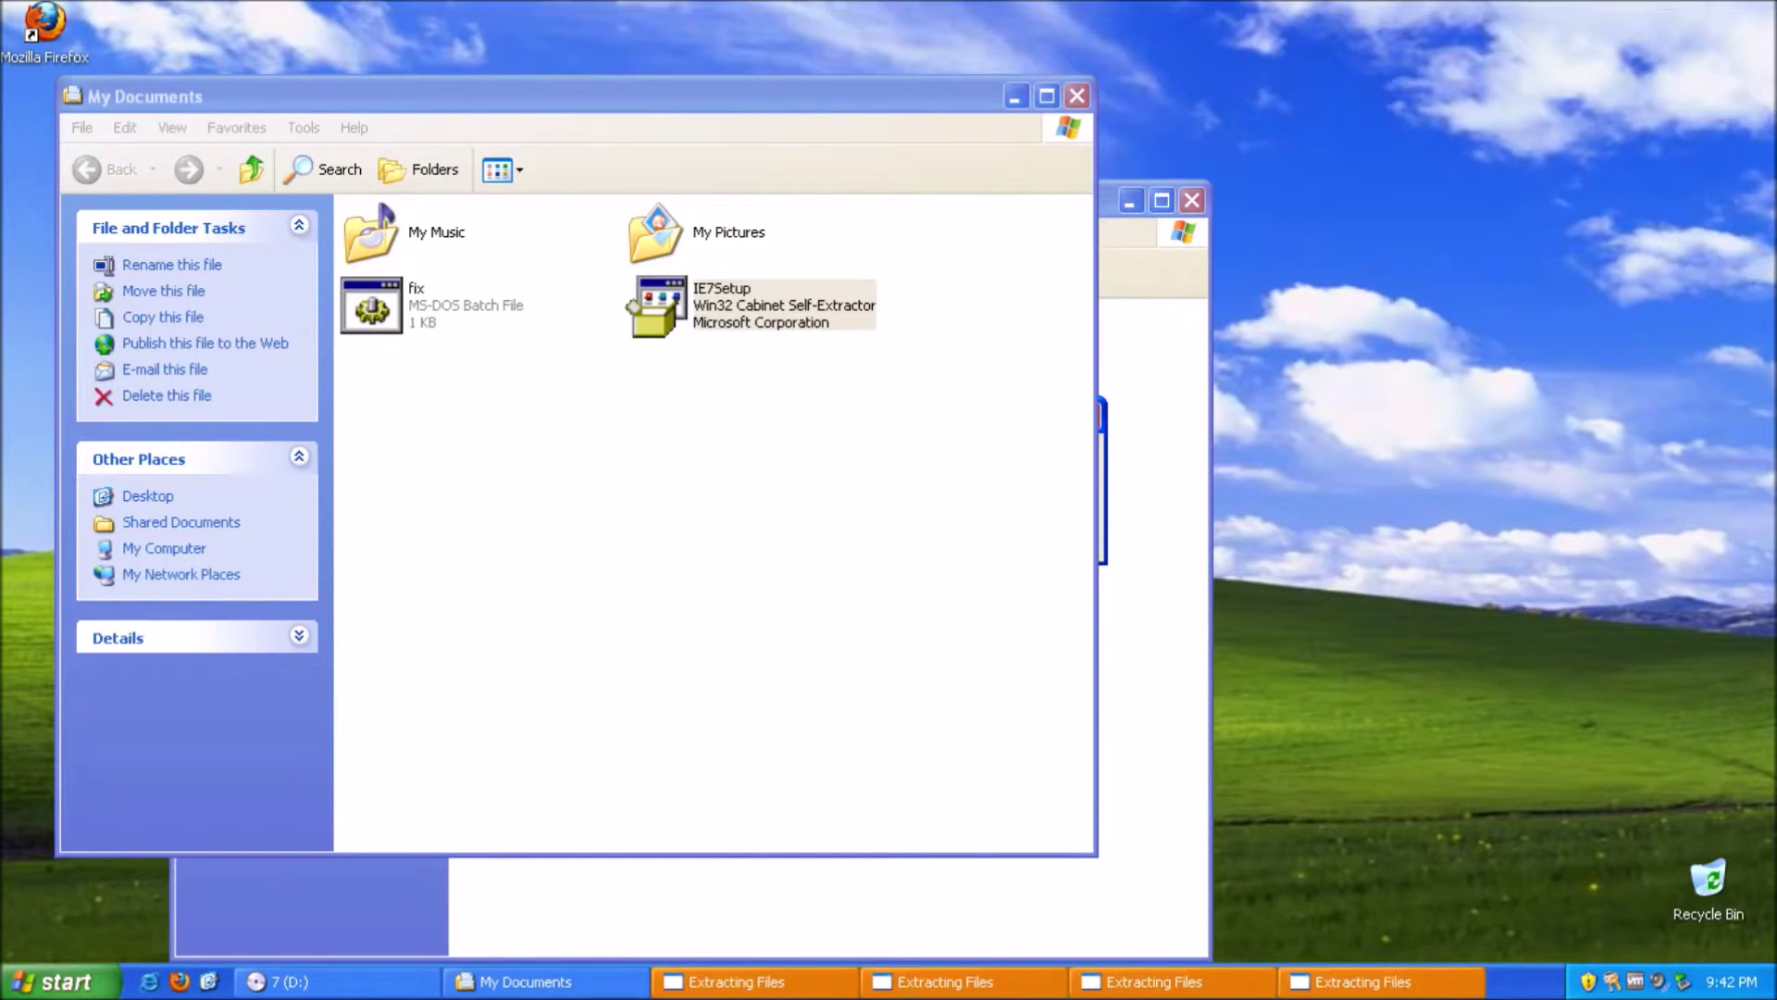
{"action": "left_click", "coordinate": [875, 564]}
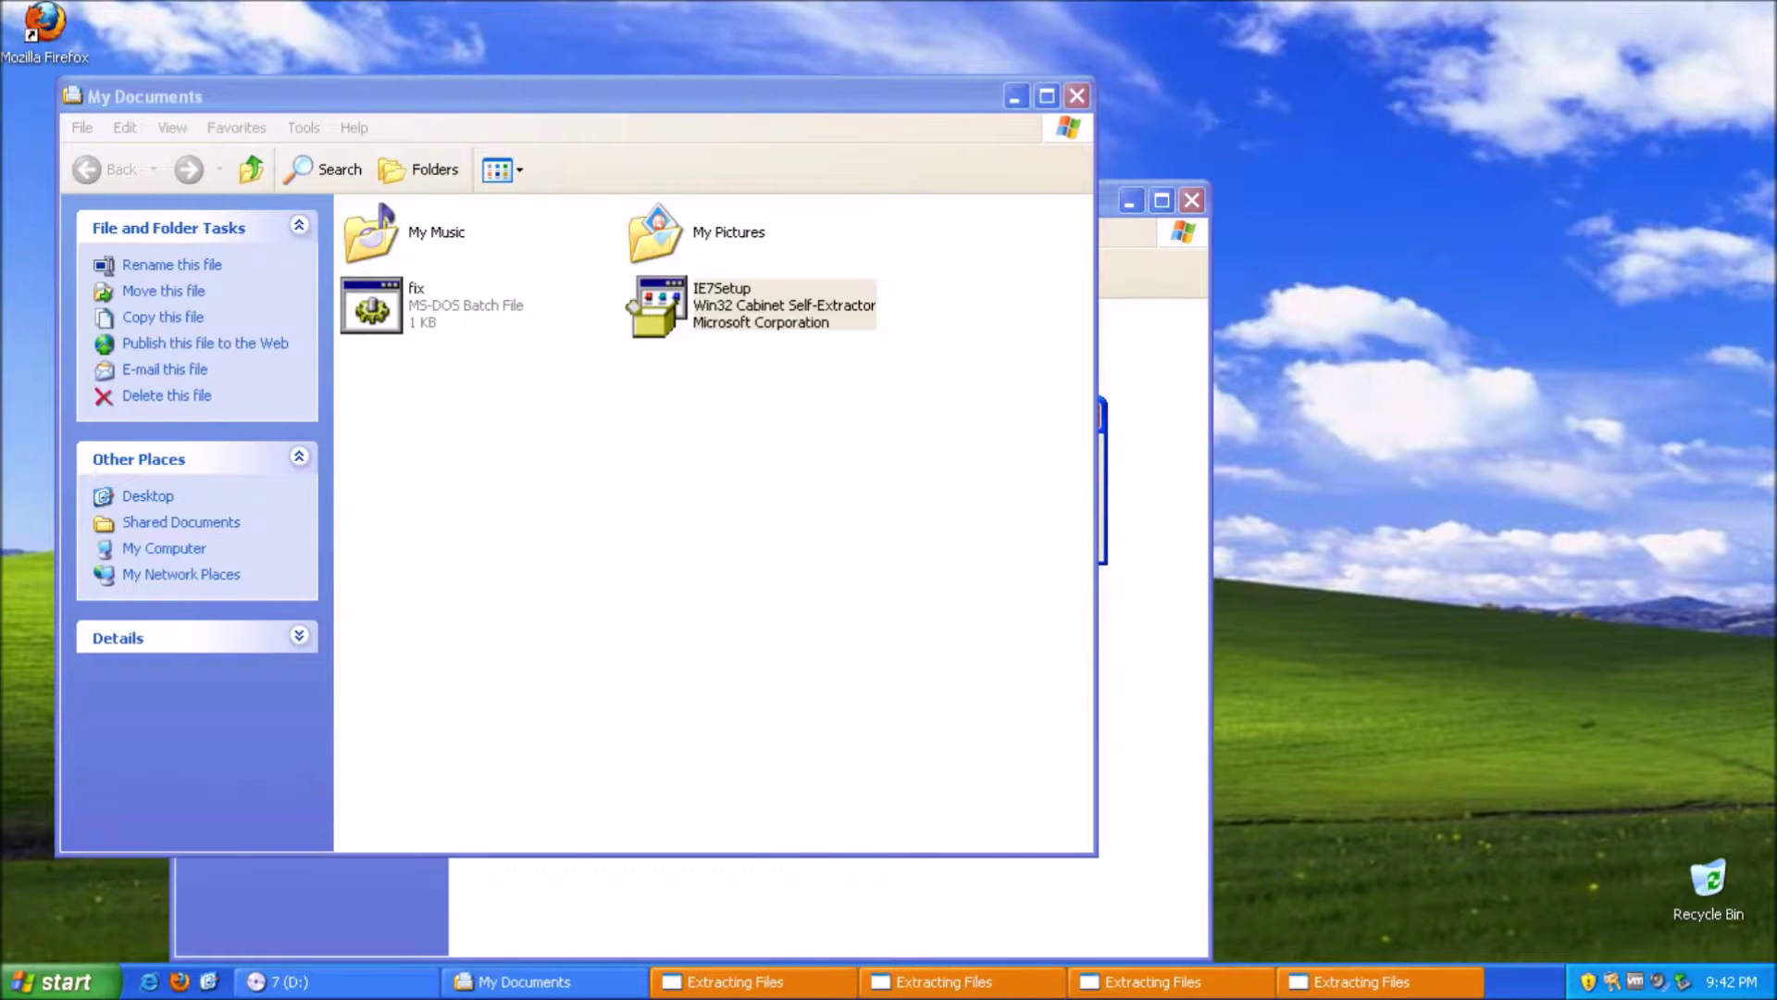
- Cancel the remaining duplicate extractions, including mshtmled.dll, and dismiss each failure message
{"action": "left_click", "coordinate": [1398, 985]}
{"action": "left_click", "coordinate": [1083, 421]}
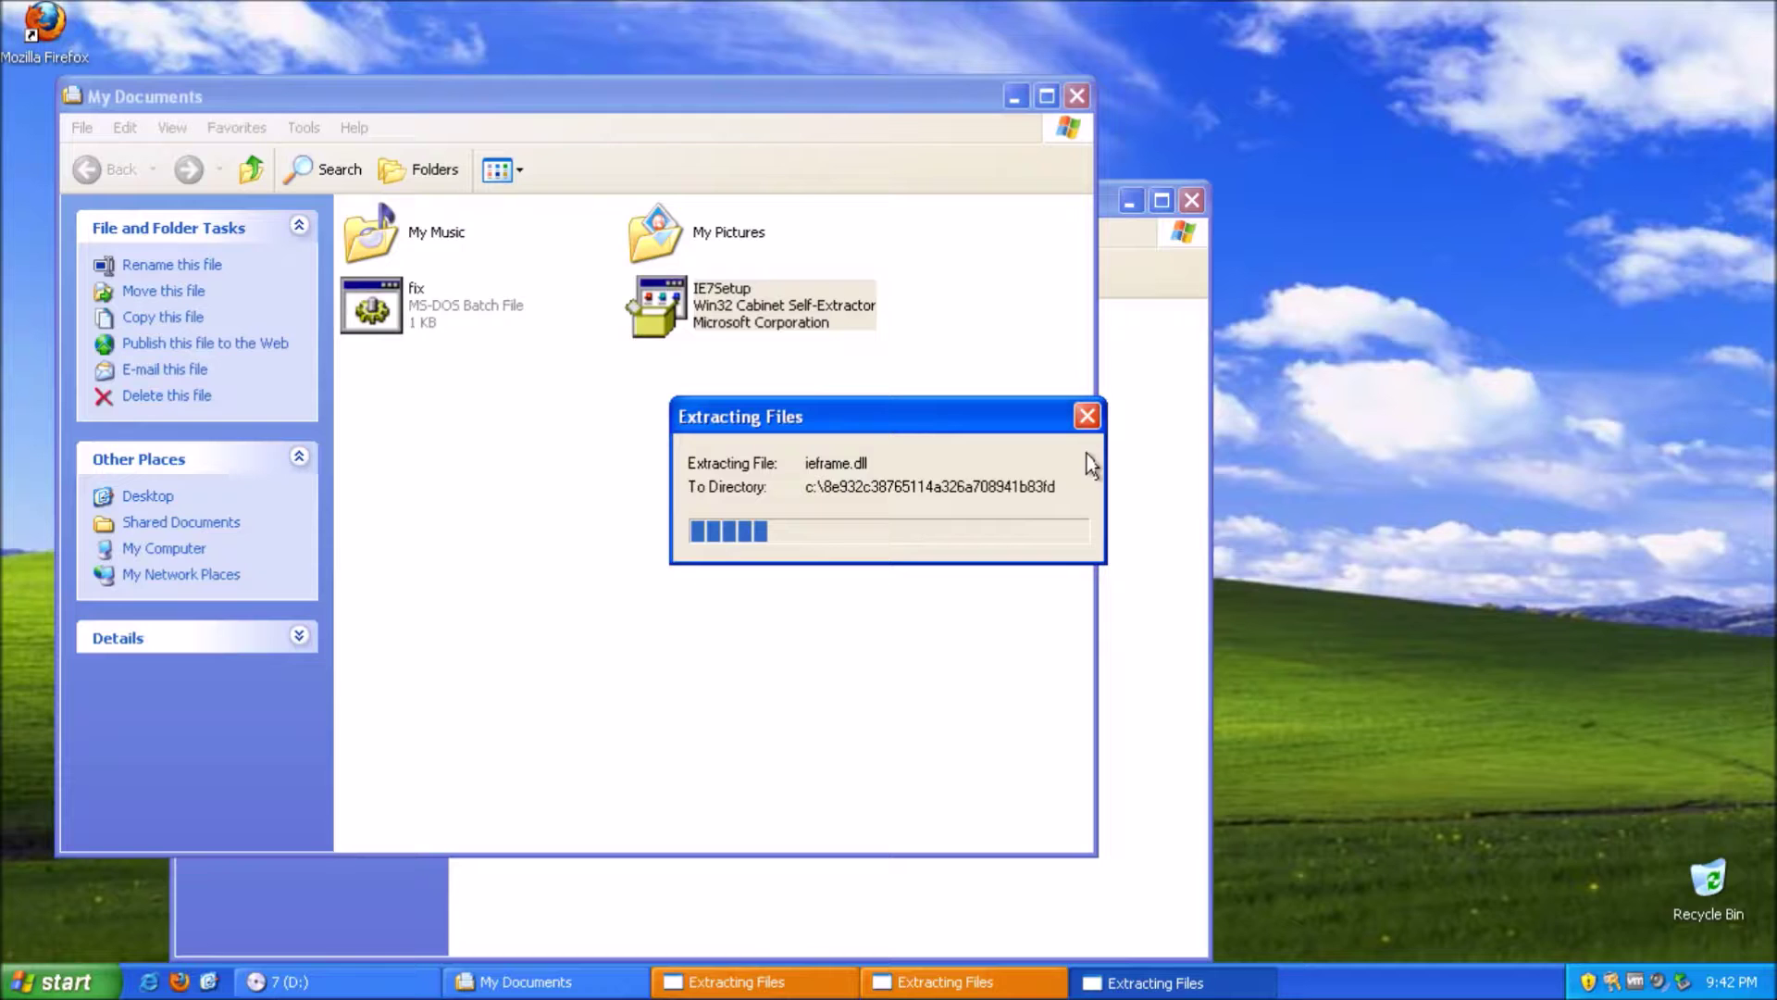
{"action": "left_click", "coordinate": [1086, 417]}
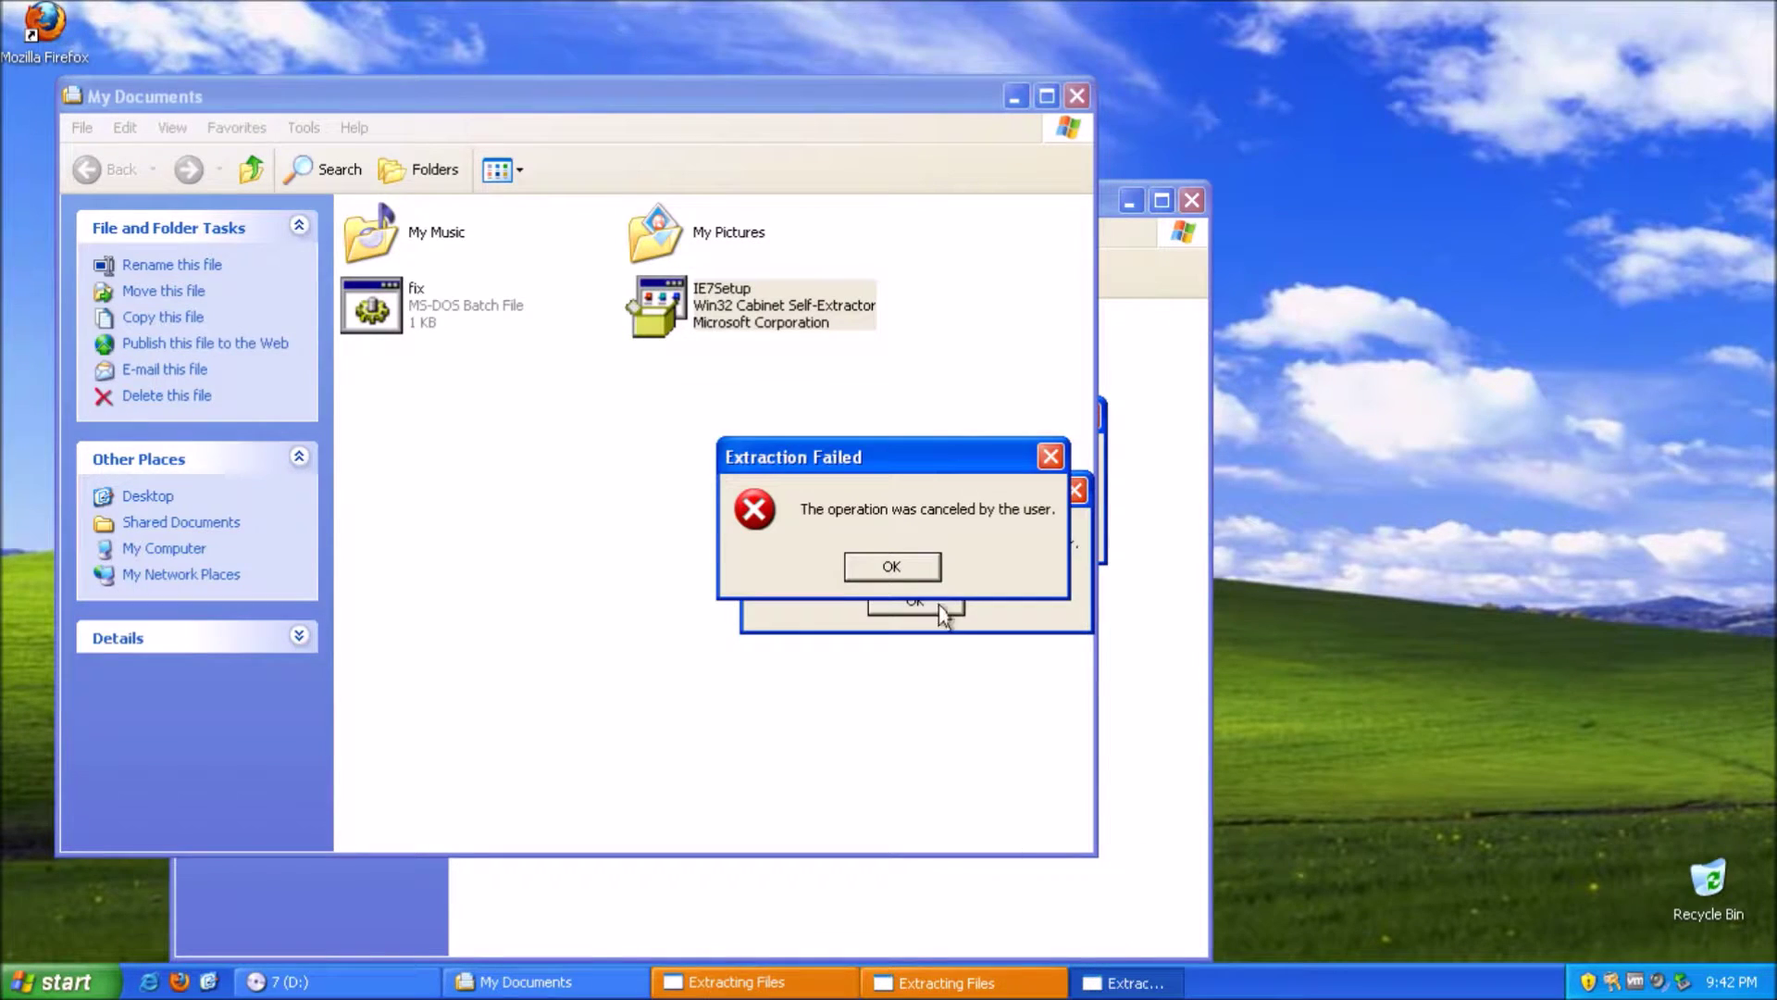
{"action": "left_click", "coordinate": [893, 572]}
{"action": "left_click", "coordinate": [914, 606]}
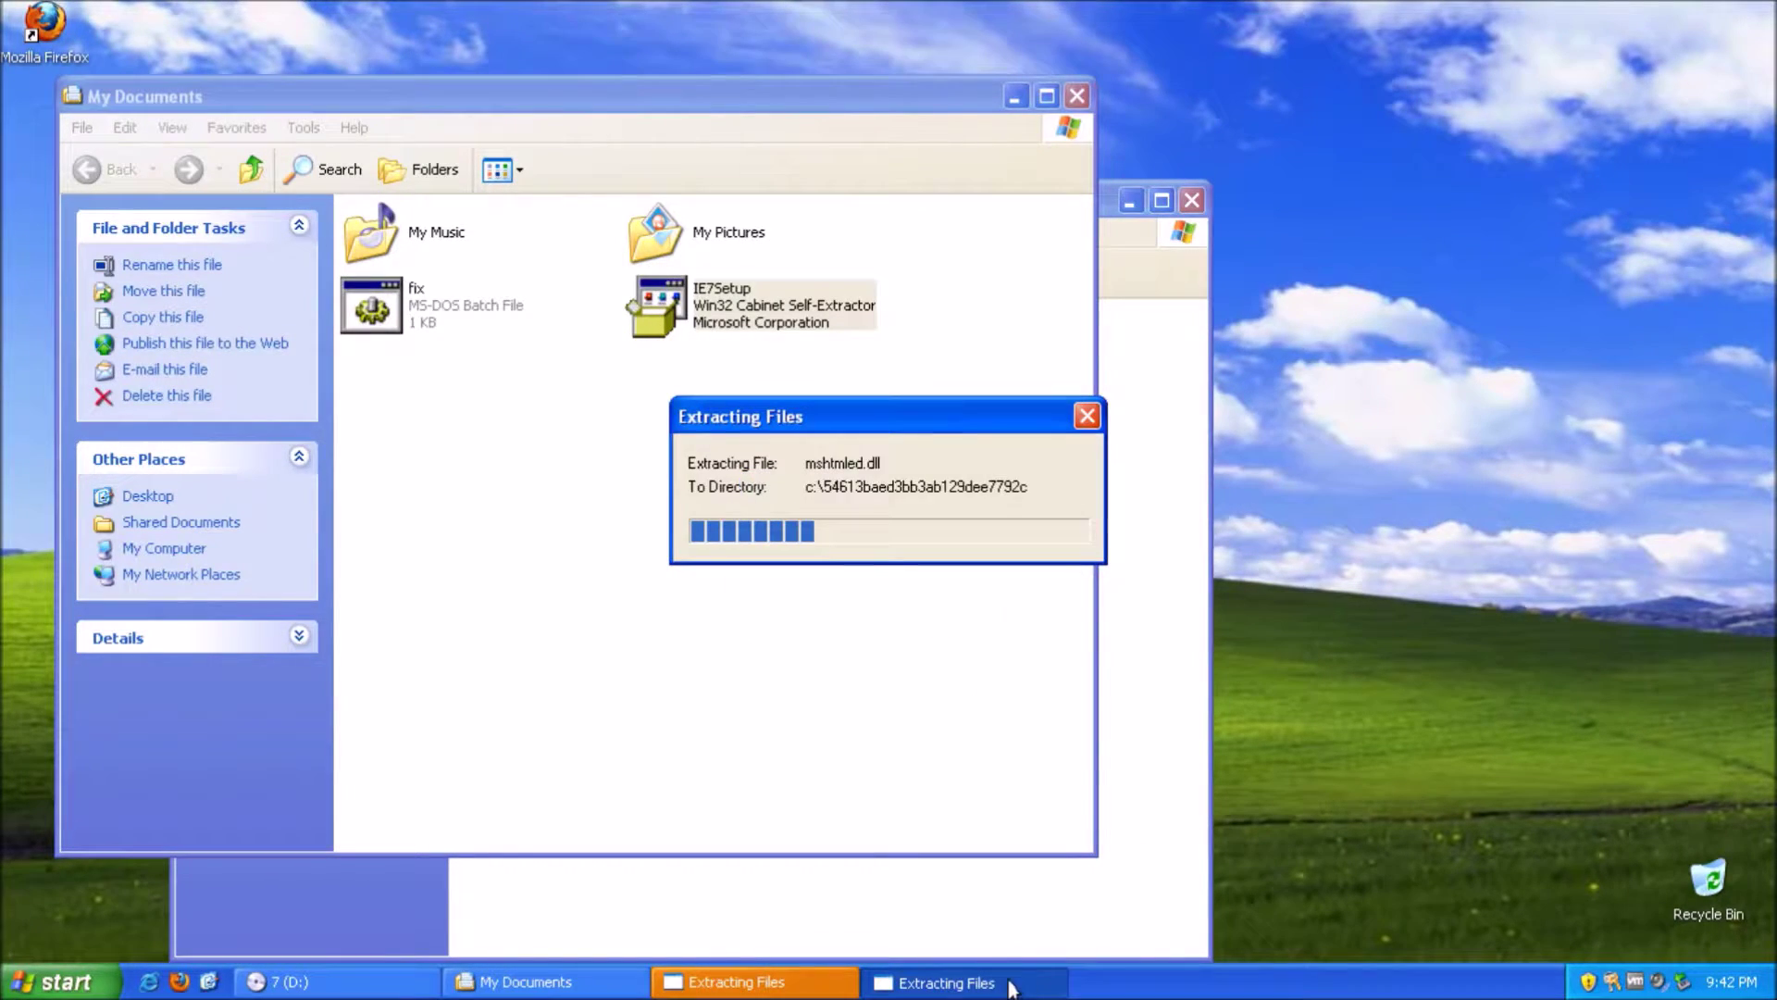
{"action": "left_click", "coordinate": [1085, 415]}
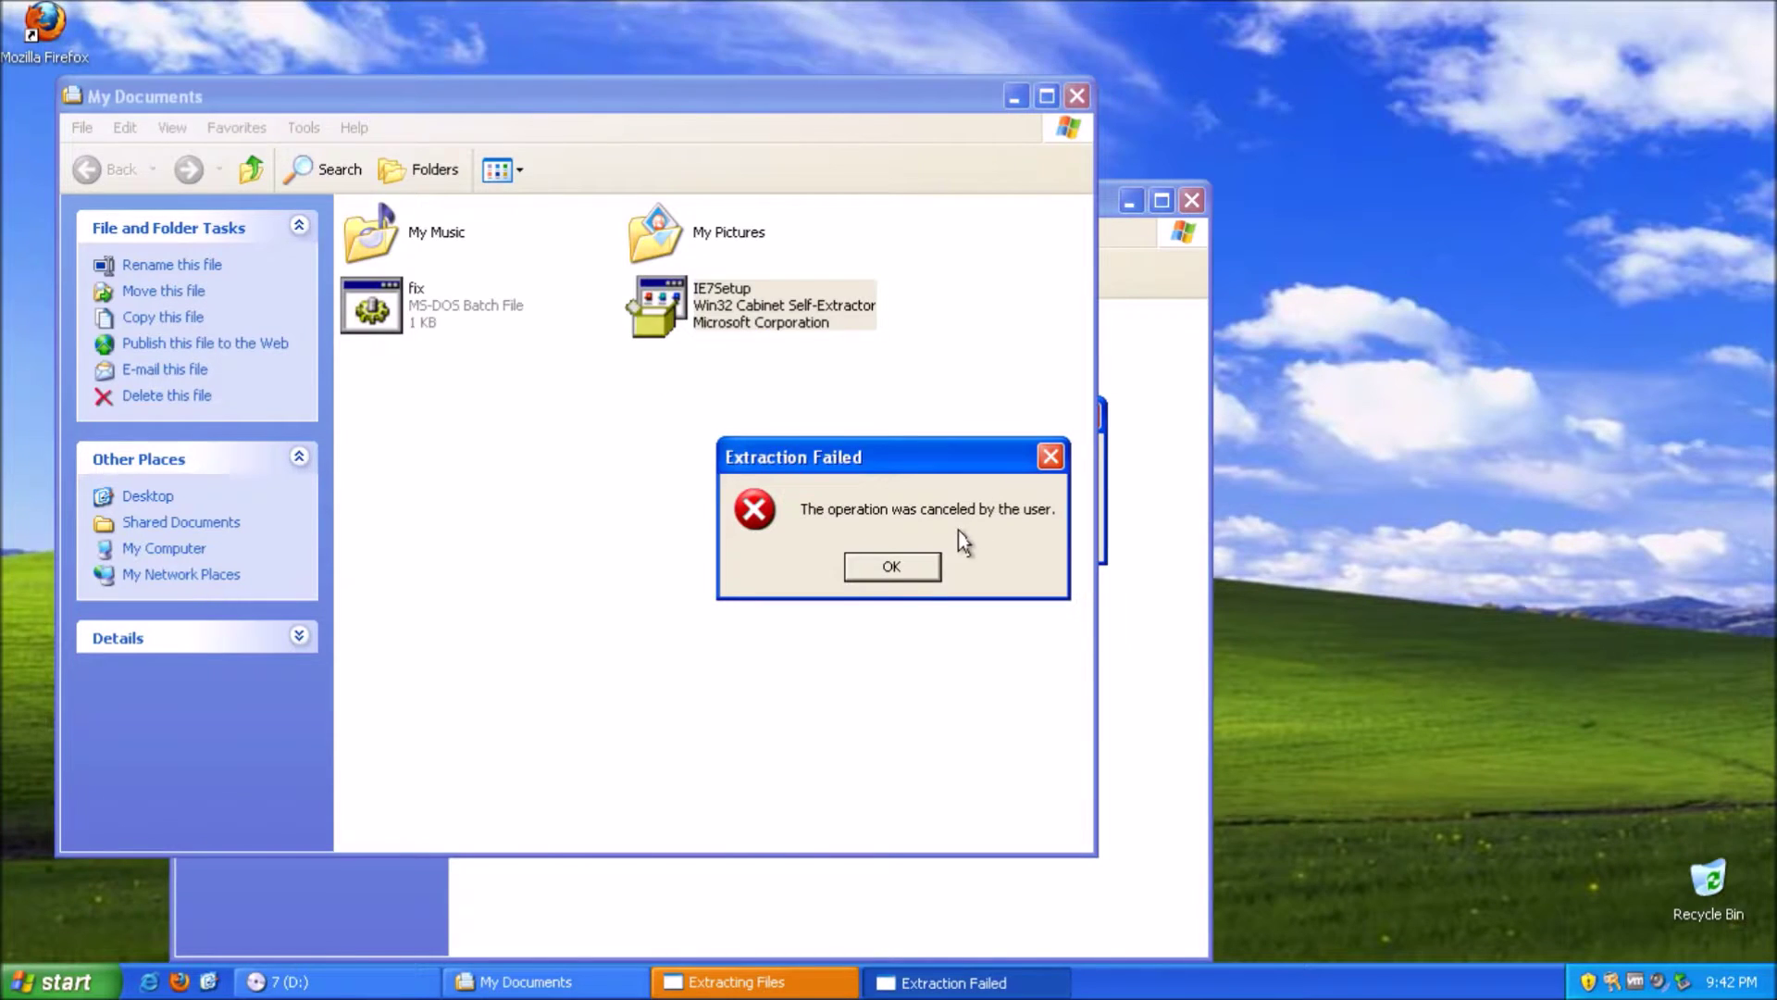
{"action": "left_click", "coordinate": [921, 567]}
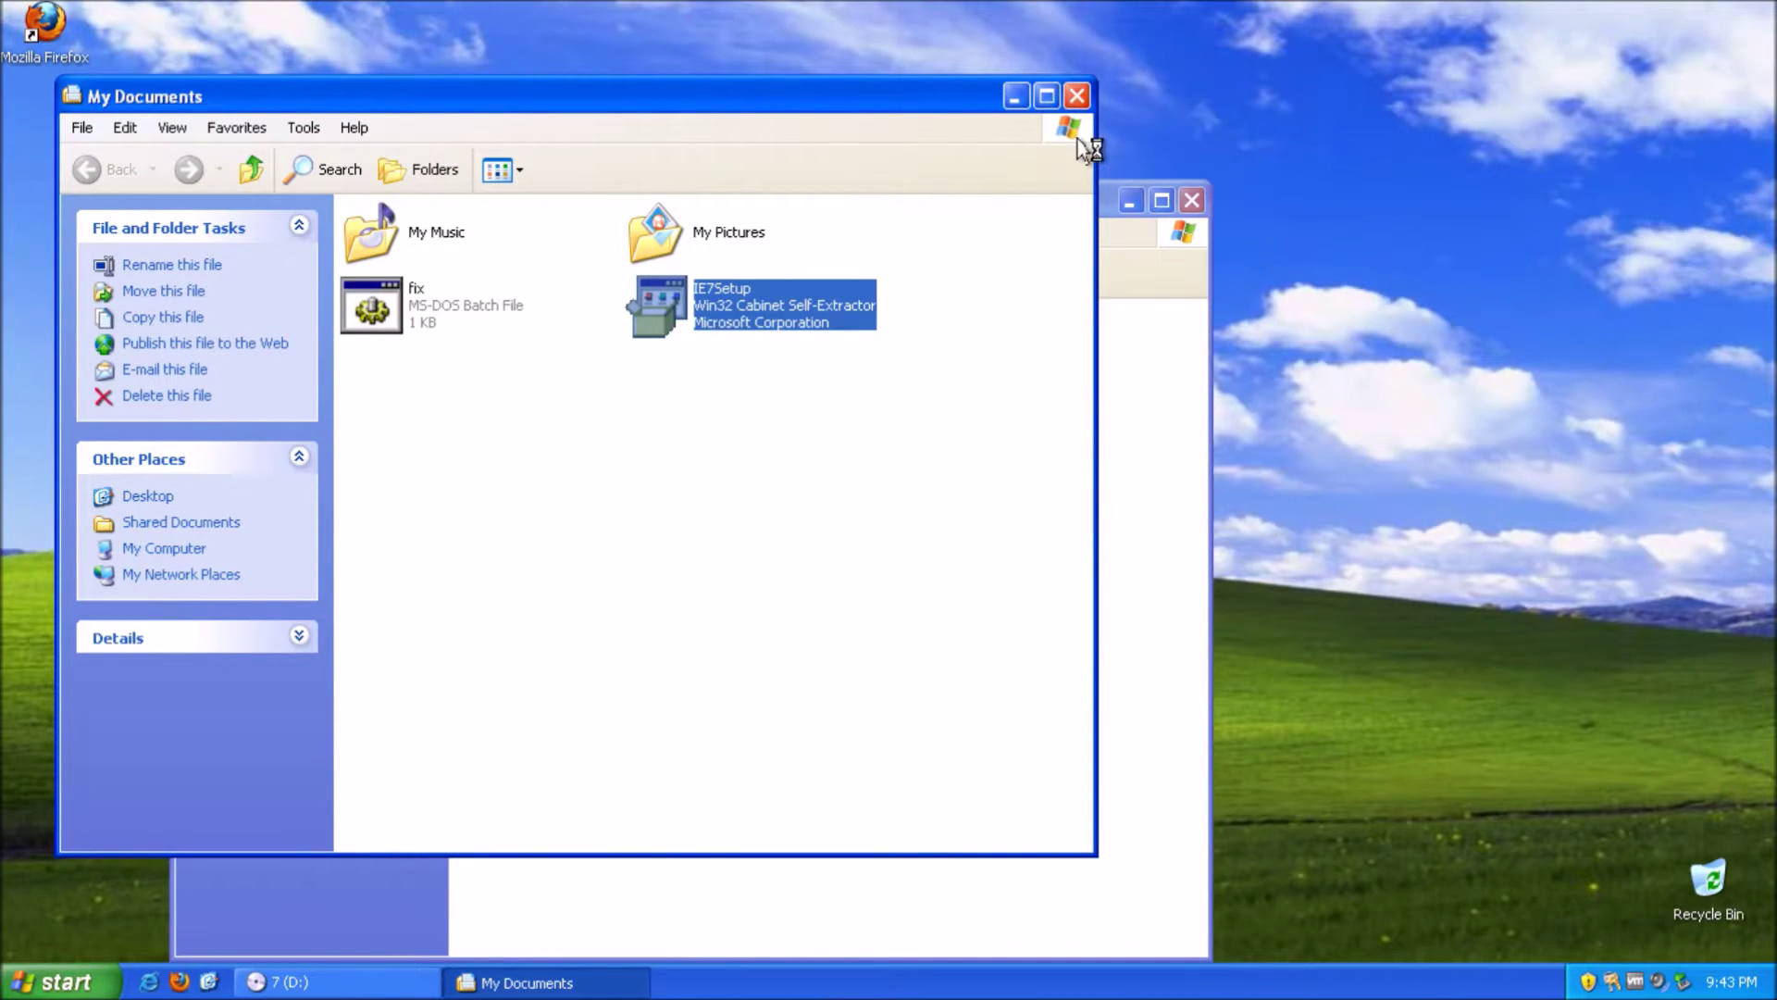
- Install IE7 with the latest updates, accepting the licence and dismissing the update-in-progress warning
{"action": "left_click", "coordinate": [1016, 97]}
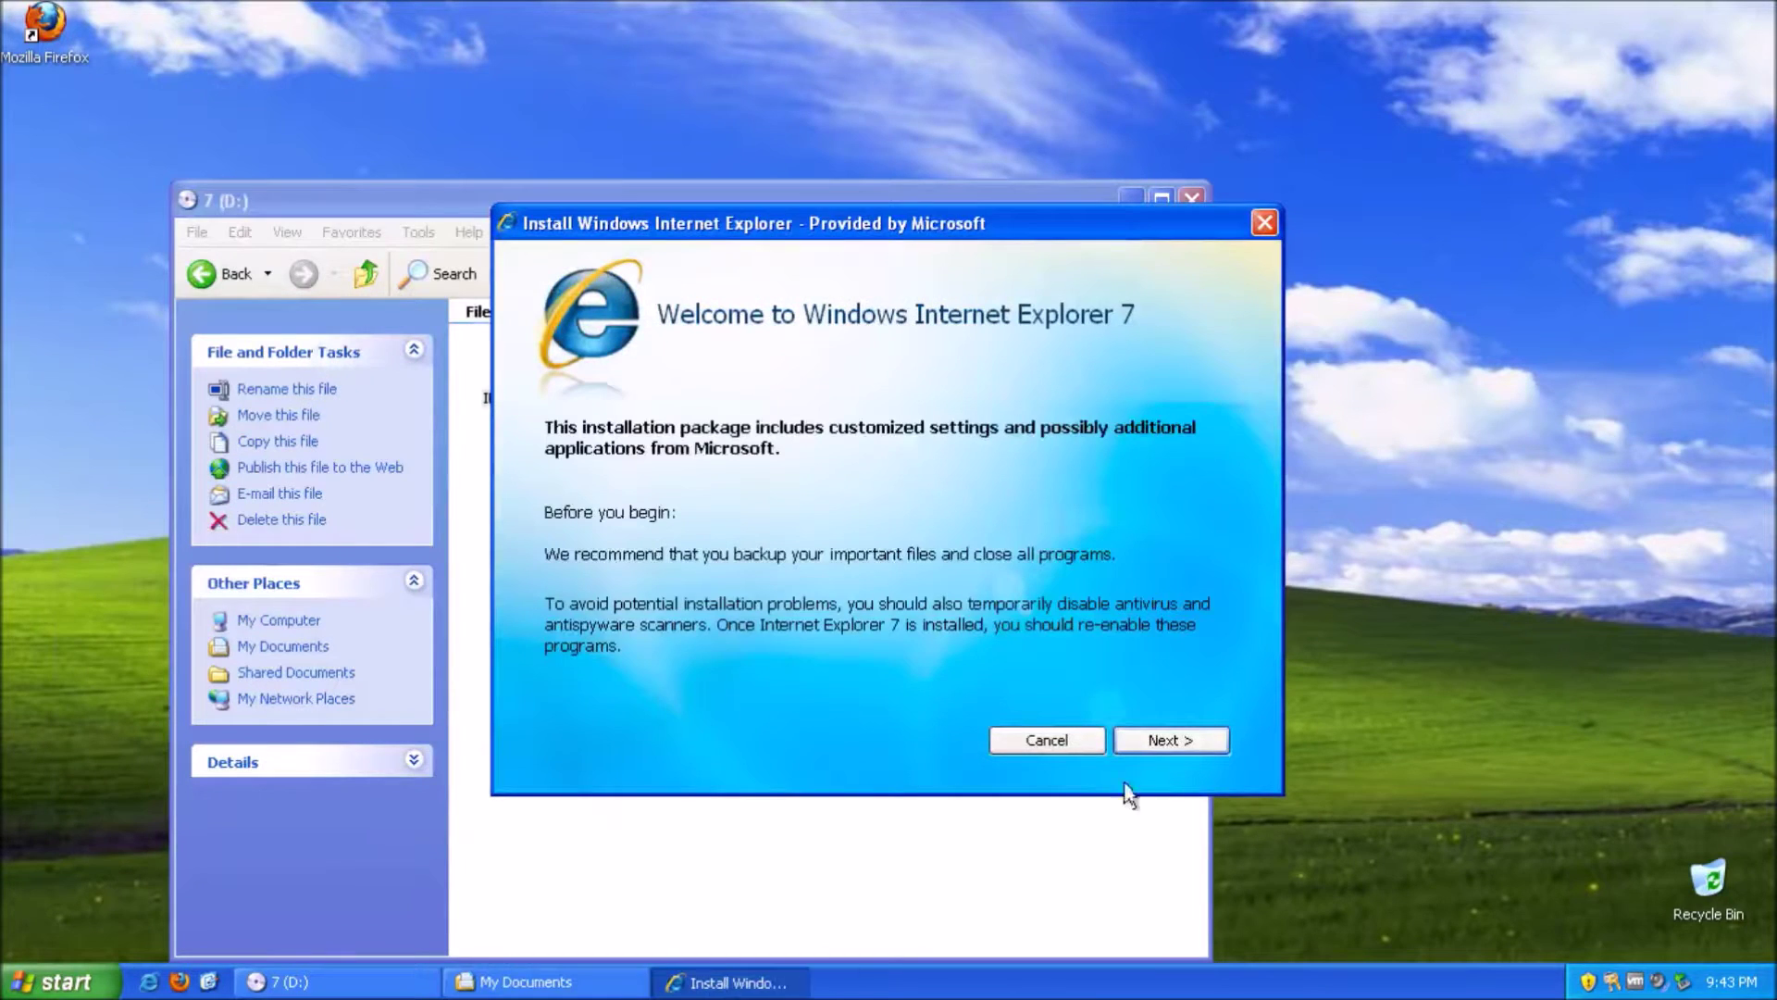
{"action": "left_click", "coordinate": [1163, 740]}
{"action": "left_click", "coordinate": [1159, 742]}
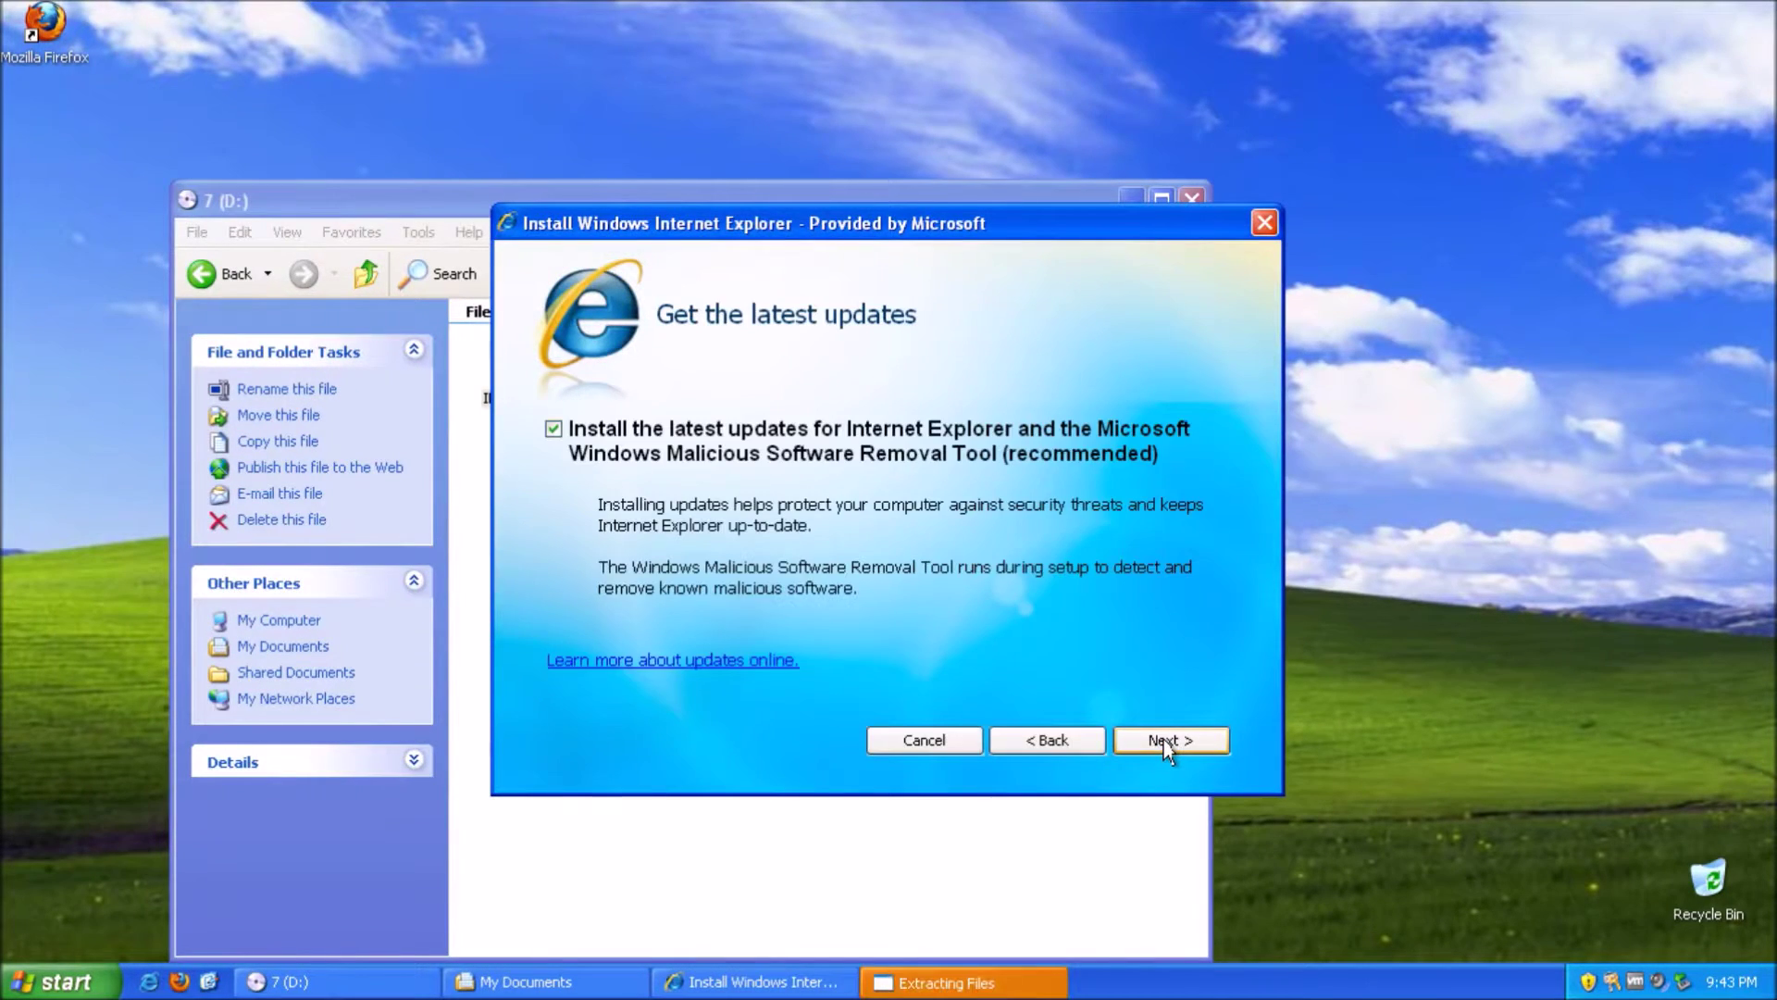
{"action": "left_click", "coordinate": [1164, 742]}
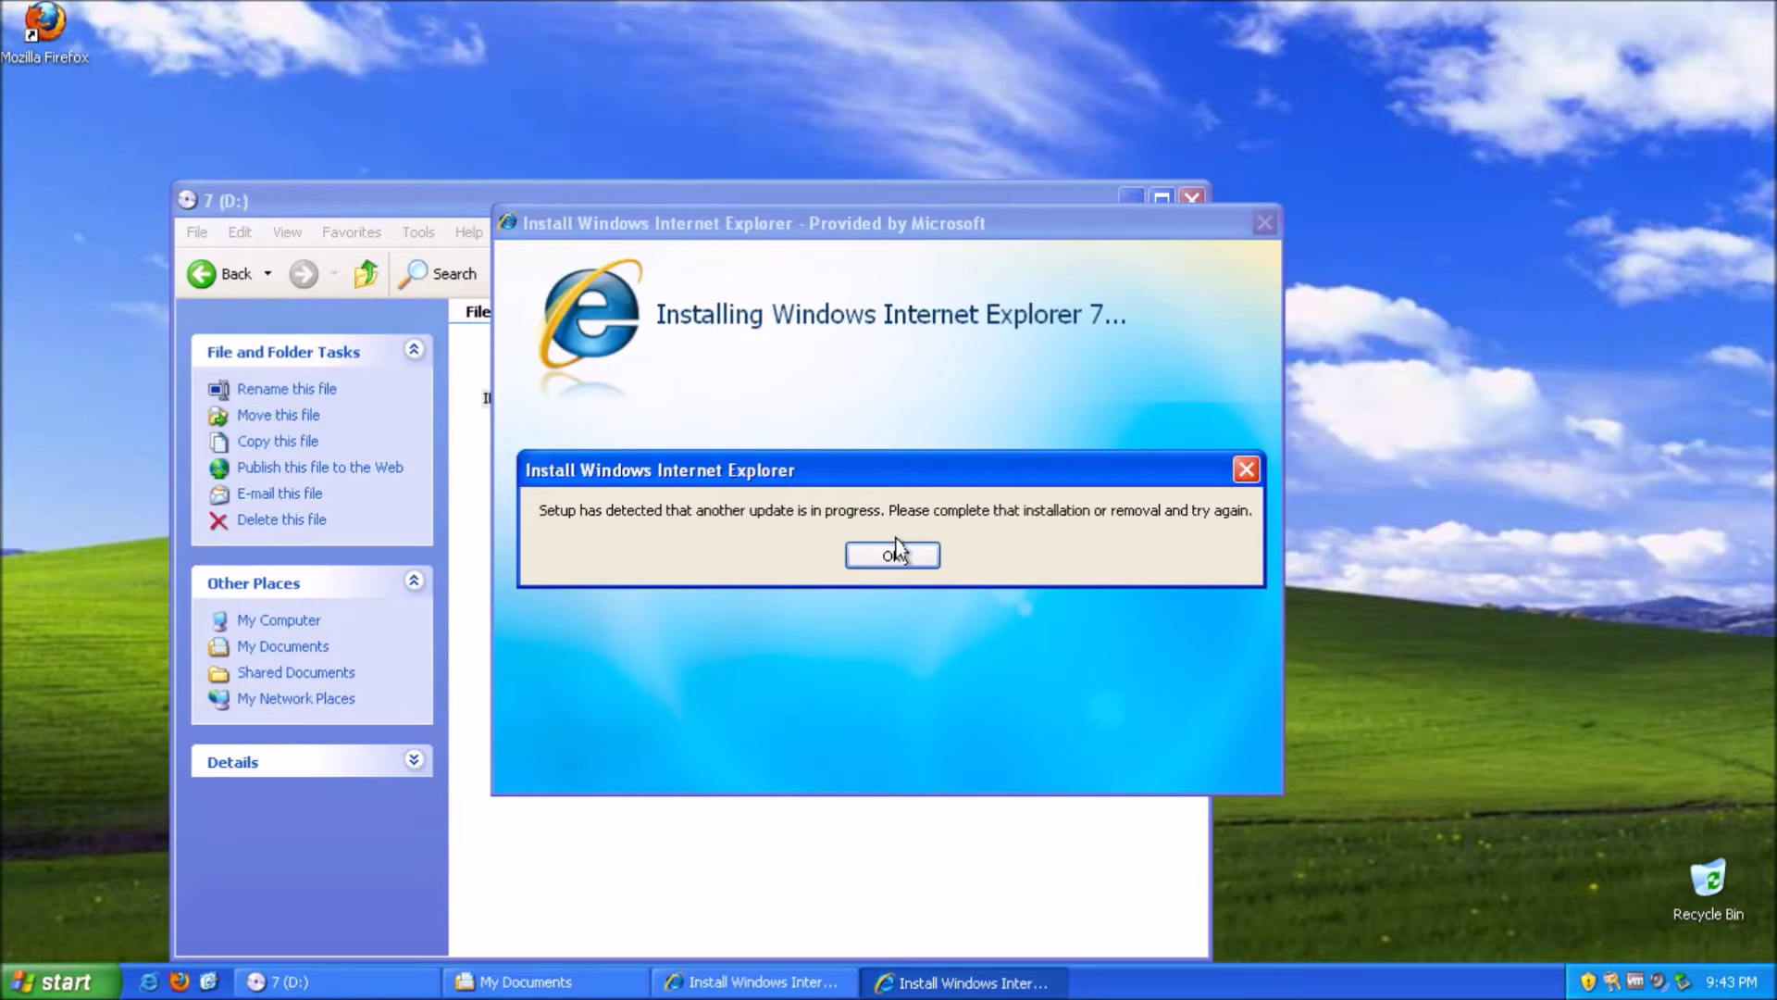
{"action": "left_click", "coordinate": [894, 554]}
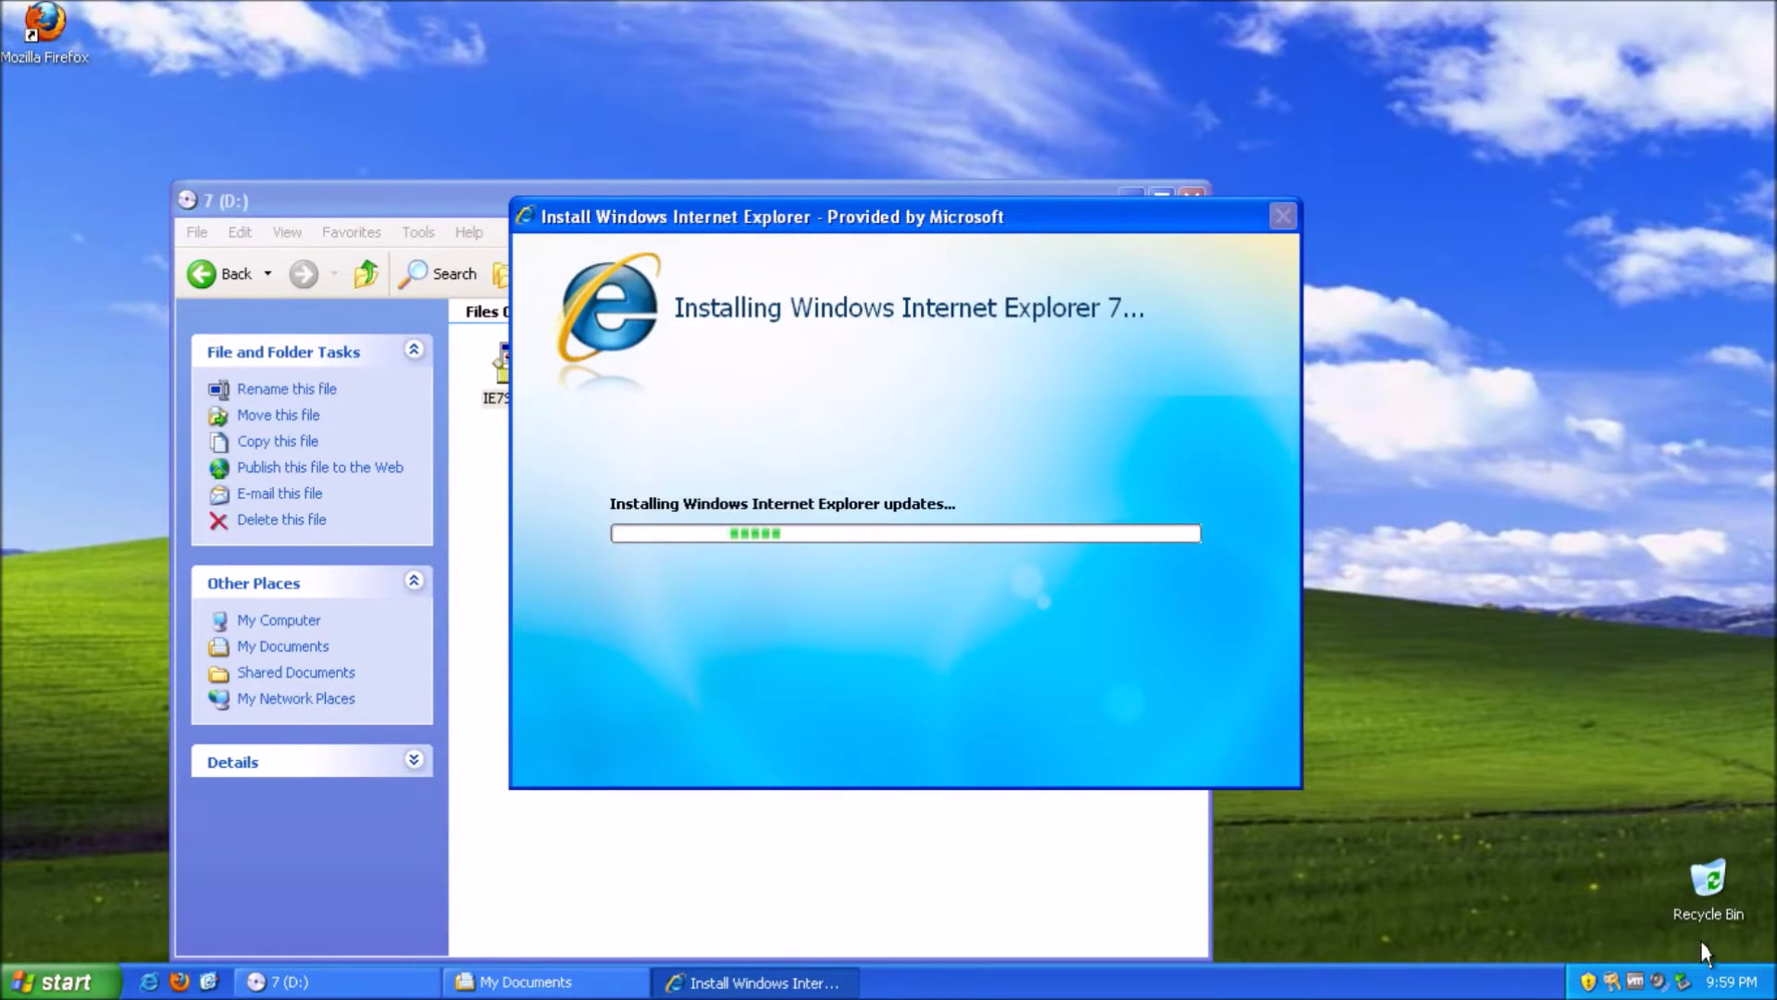
{"action": "mouse_move", "coordinate": [1747, 979]}
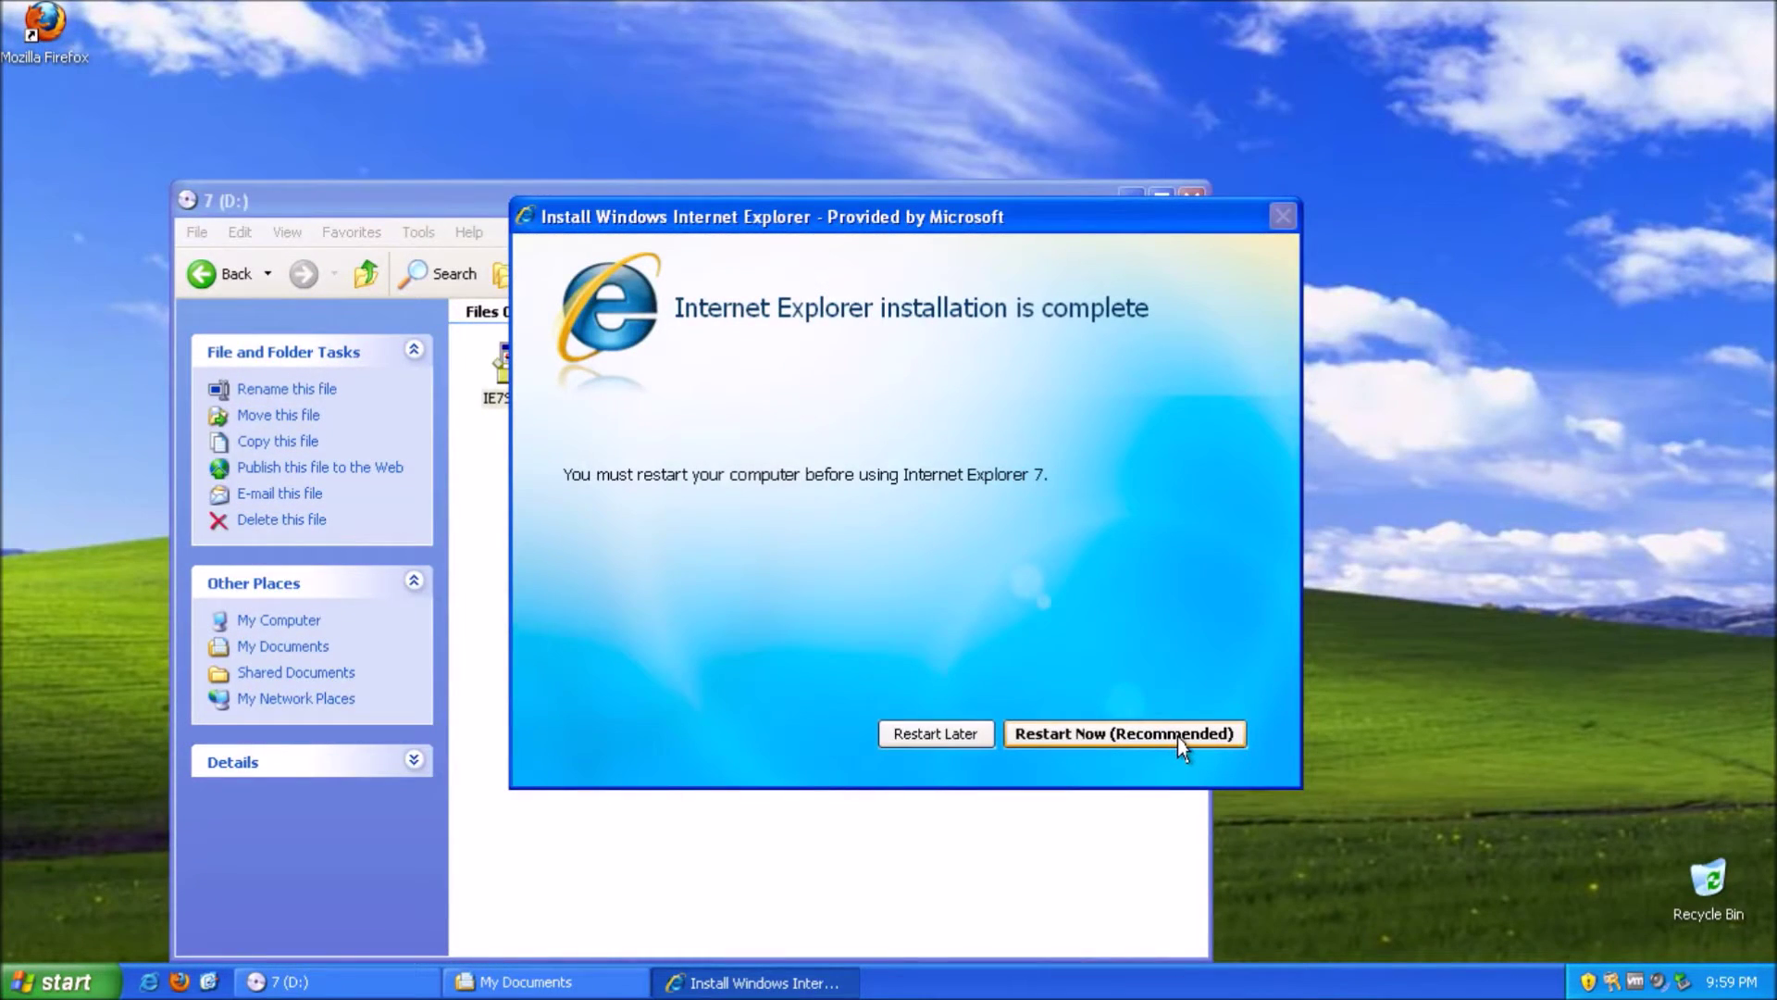
- Restart to finish setup, closing the 7 (D:) and My Documents windows and dismissing prompts
{"action": "left_click", "coordinate": [1181, 732]}
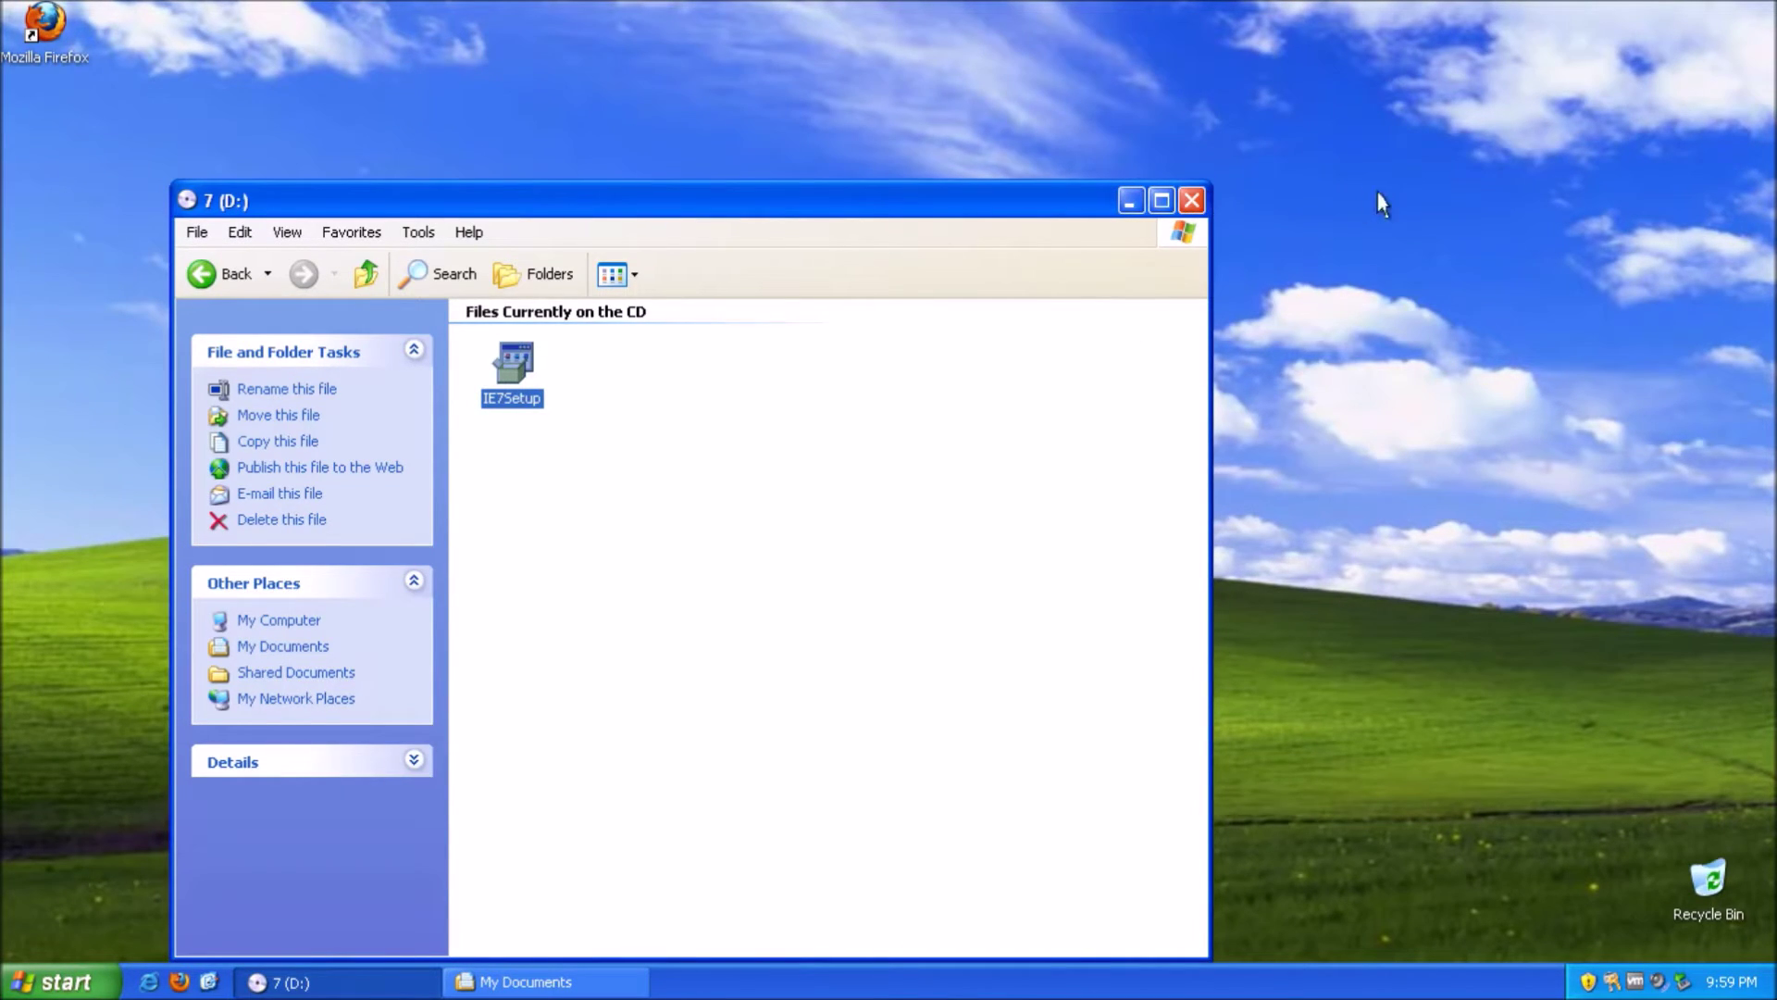
{"action": "left_click", "coordinate": [1193, 204]}
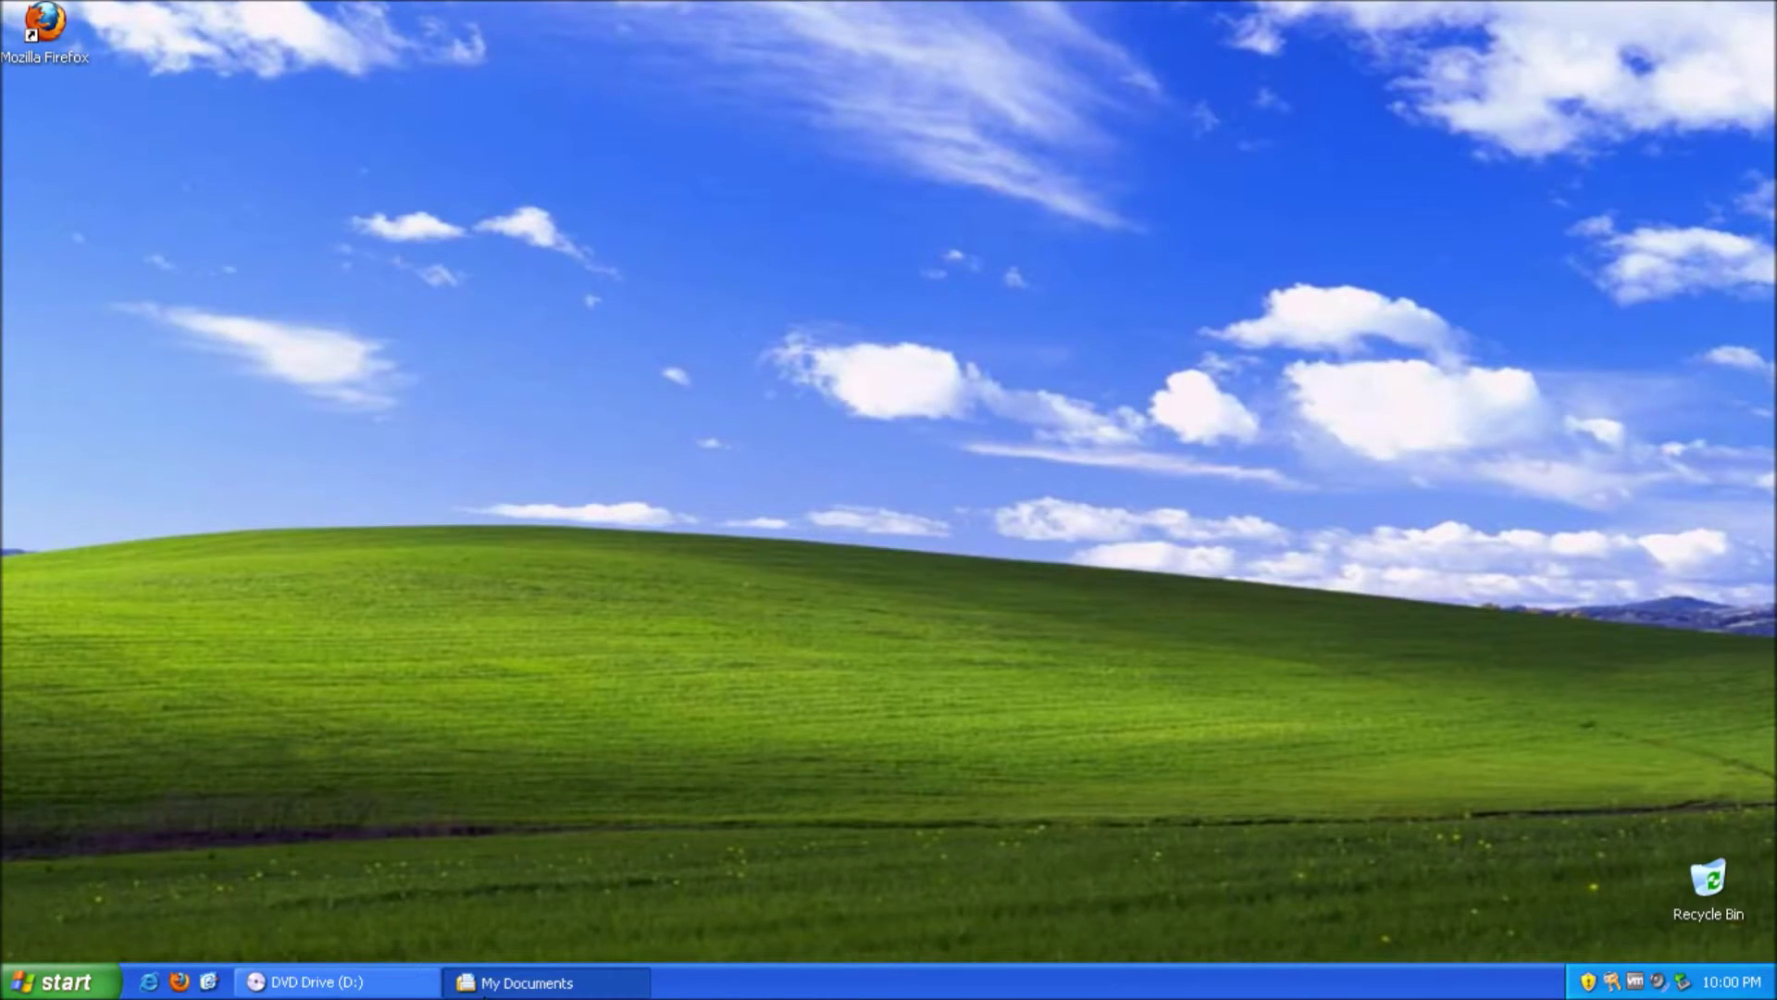
{"action": "left_click", "coordinate": [482, 987]}
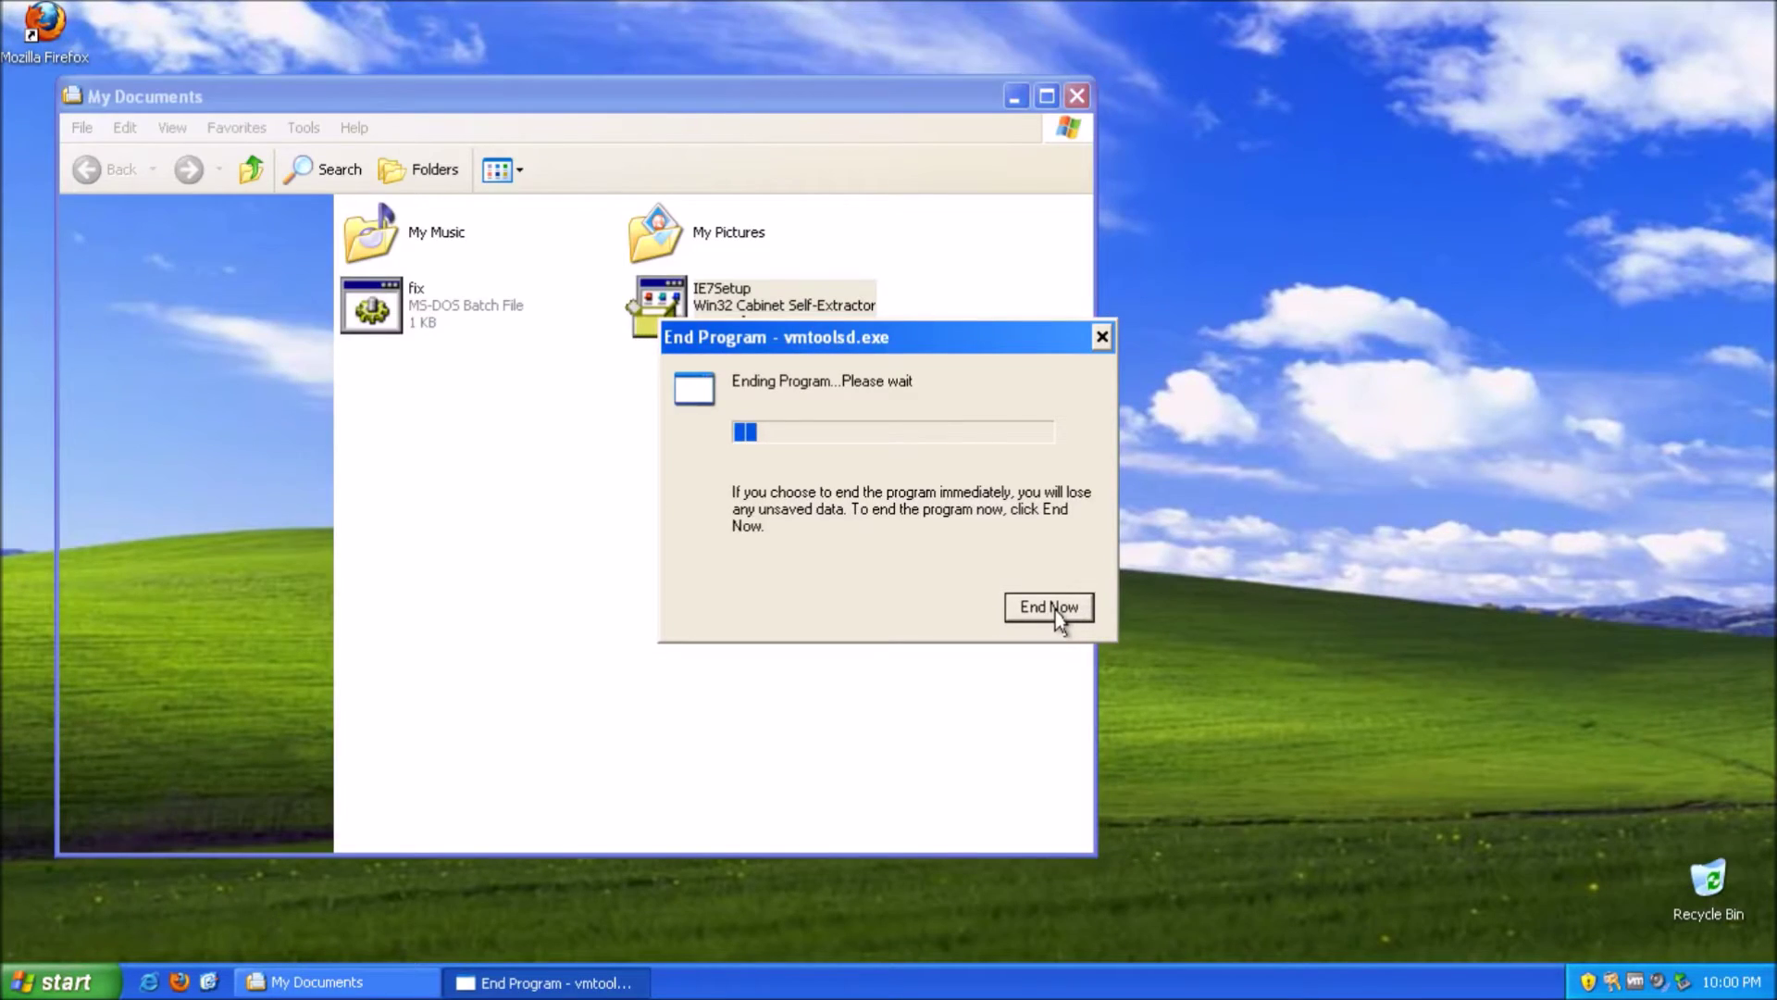
{"action": "left_click", "coordinate": [1049, 607]}
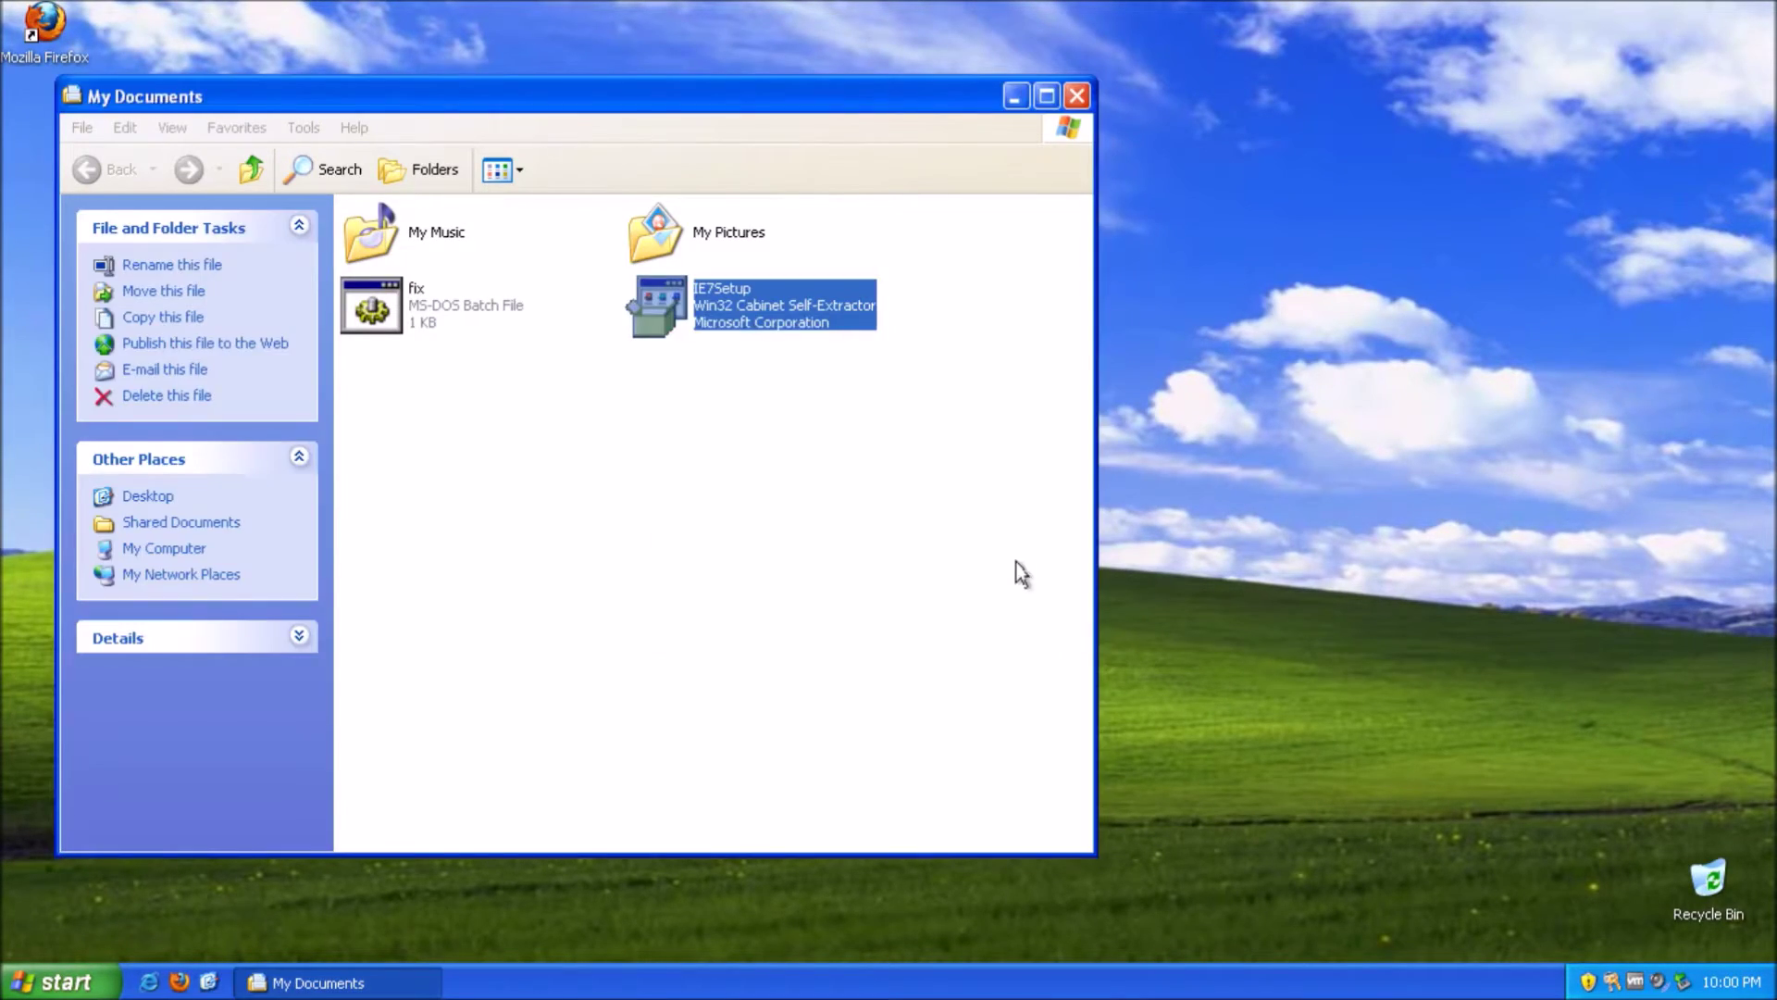
{"action": "left_click", "coordinate": [1075, 95]}
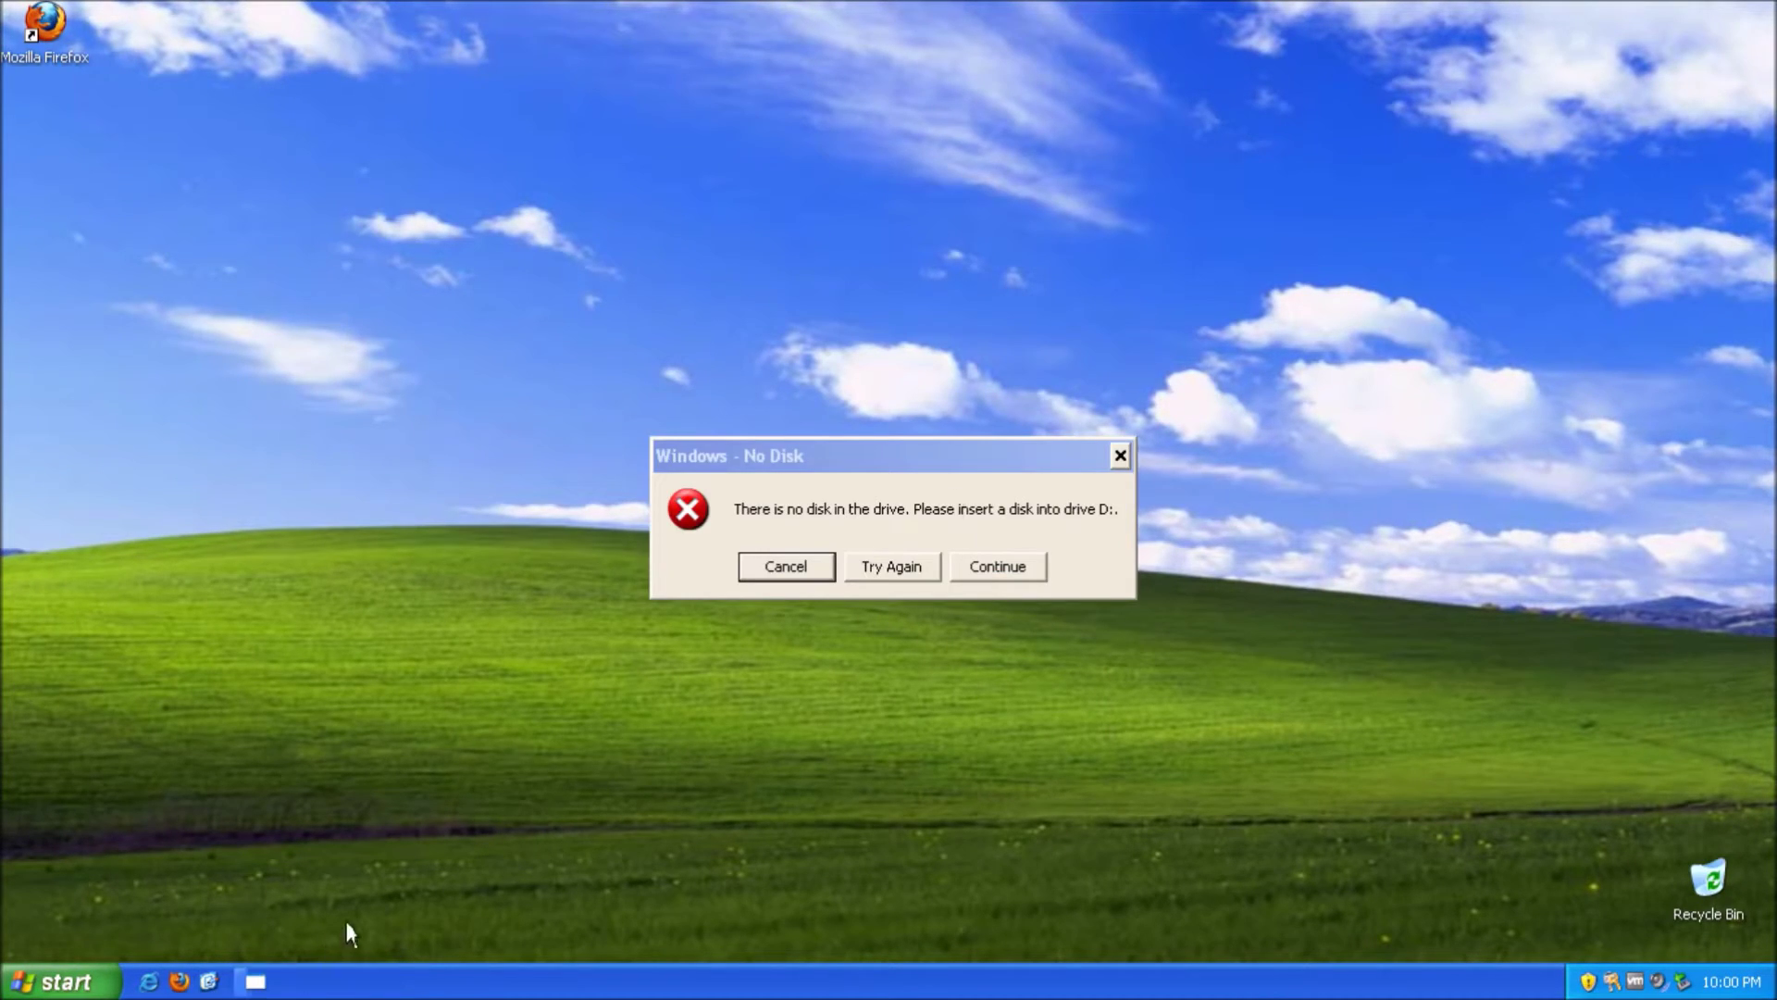
{"action": "left_click", "coordinate": [1009, 560]}
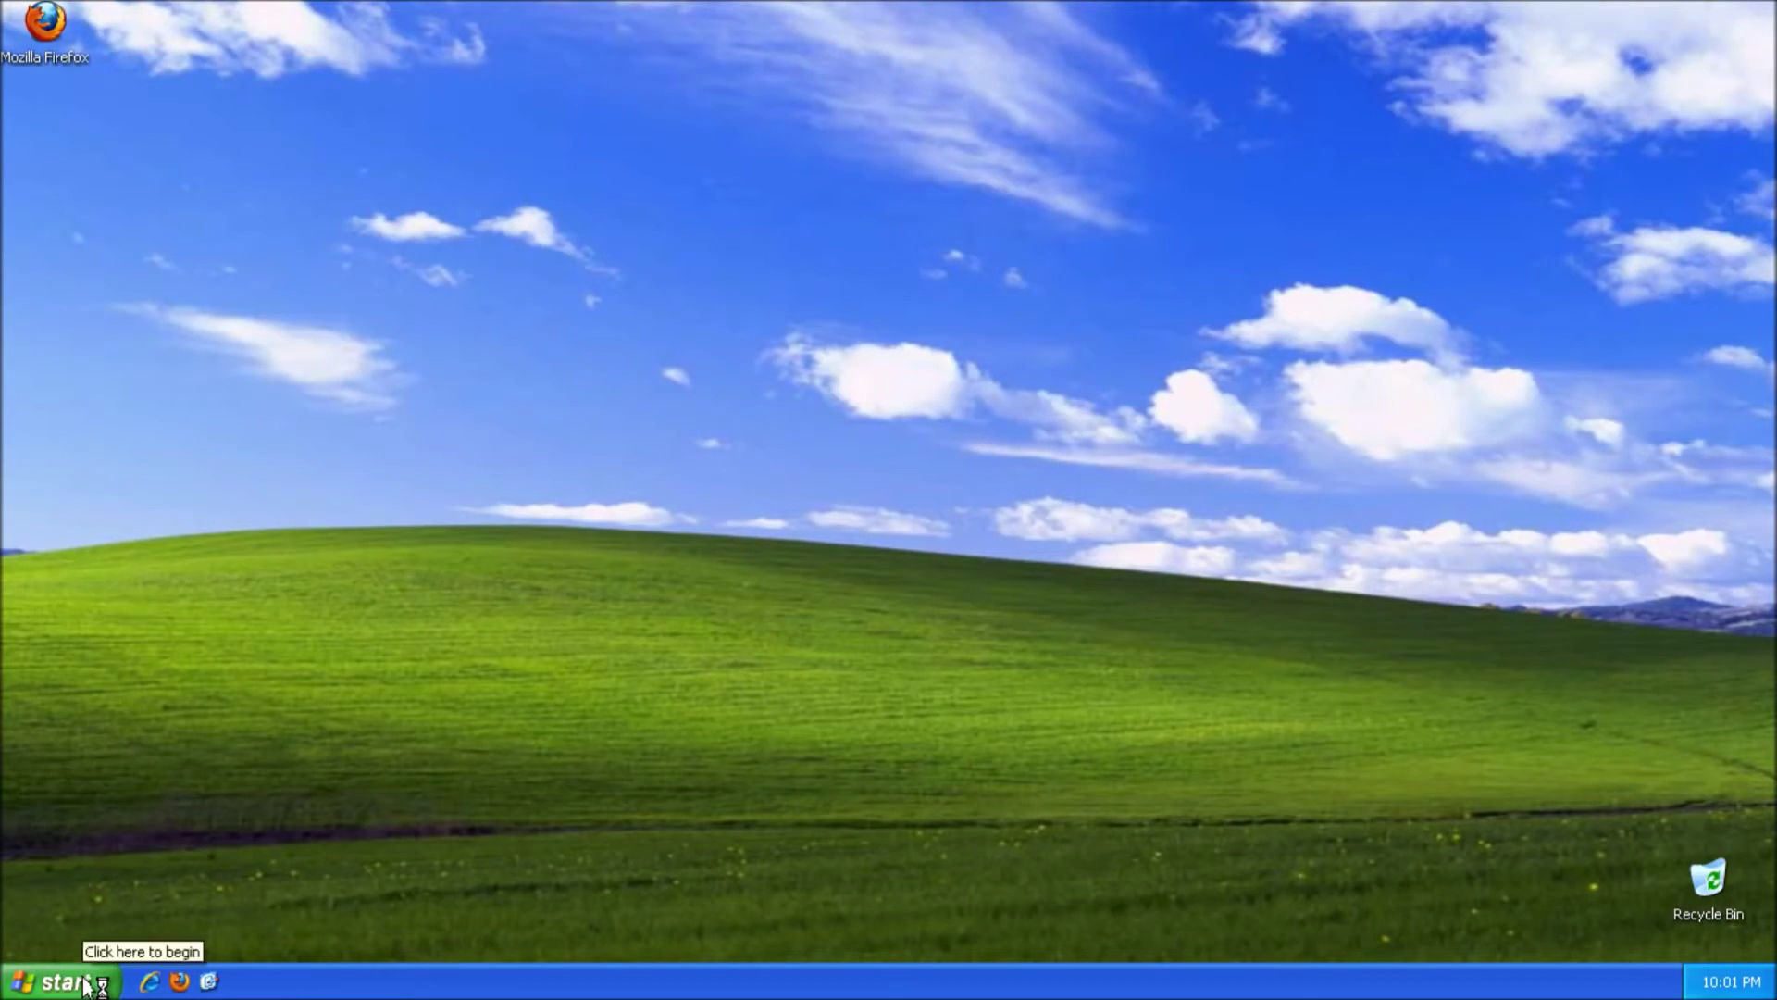
- Open Windows Update in IE7, start an Express update check, and open the Help menu
{"action": "left_click", "coordinate": [85, 983]}
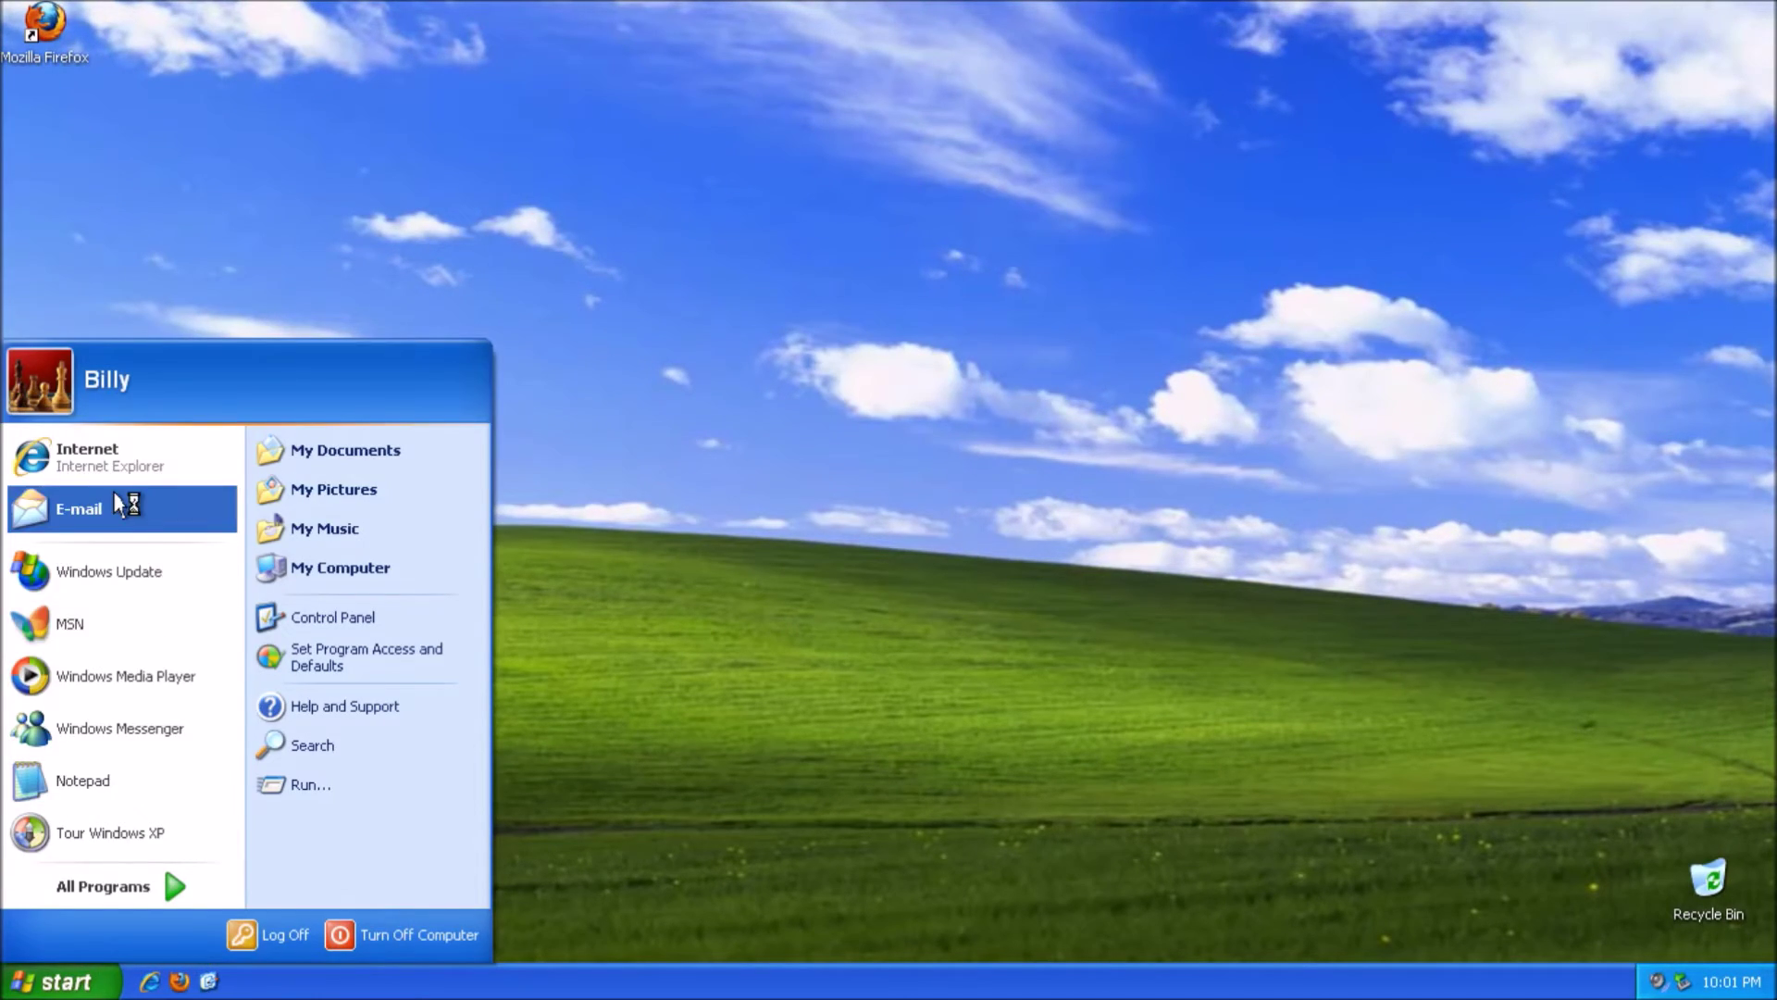
{"action": "left_click", "coordinate": [137, 574]}
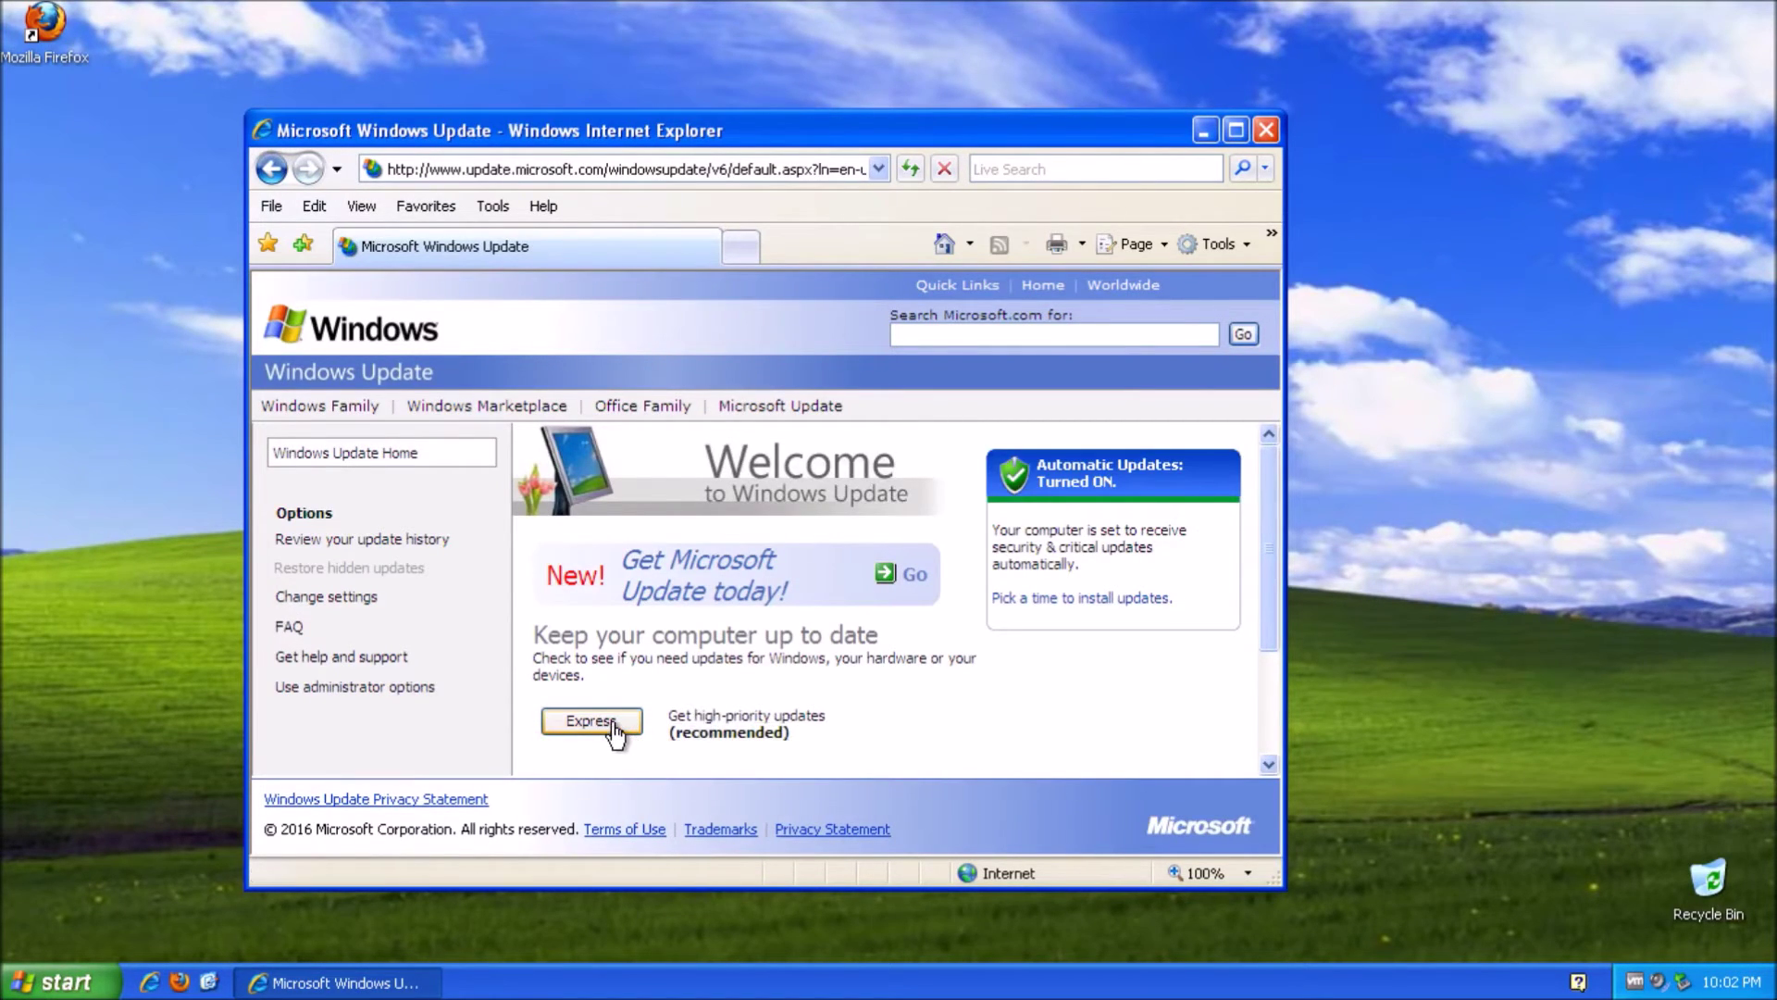
{"action": "left_click", "coordinate": [615, 730]}
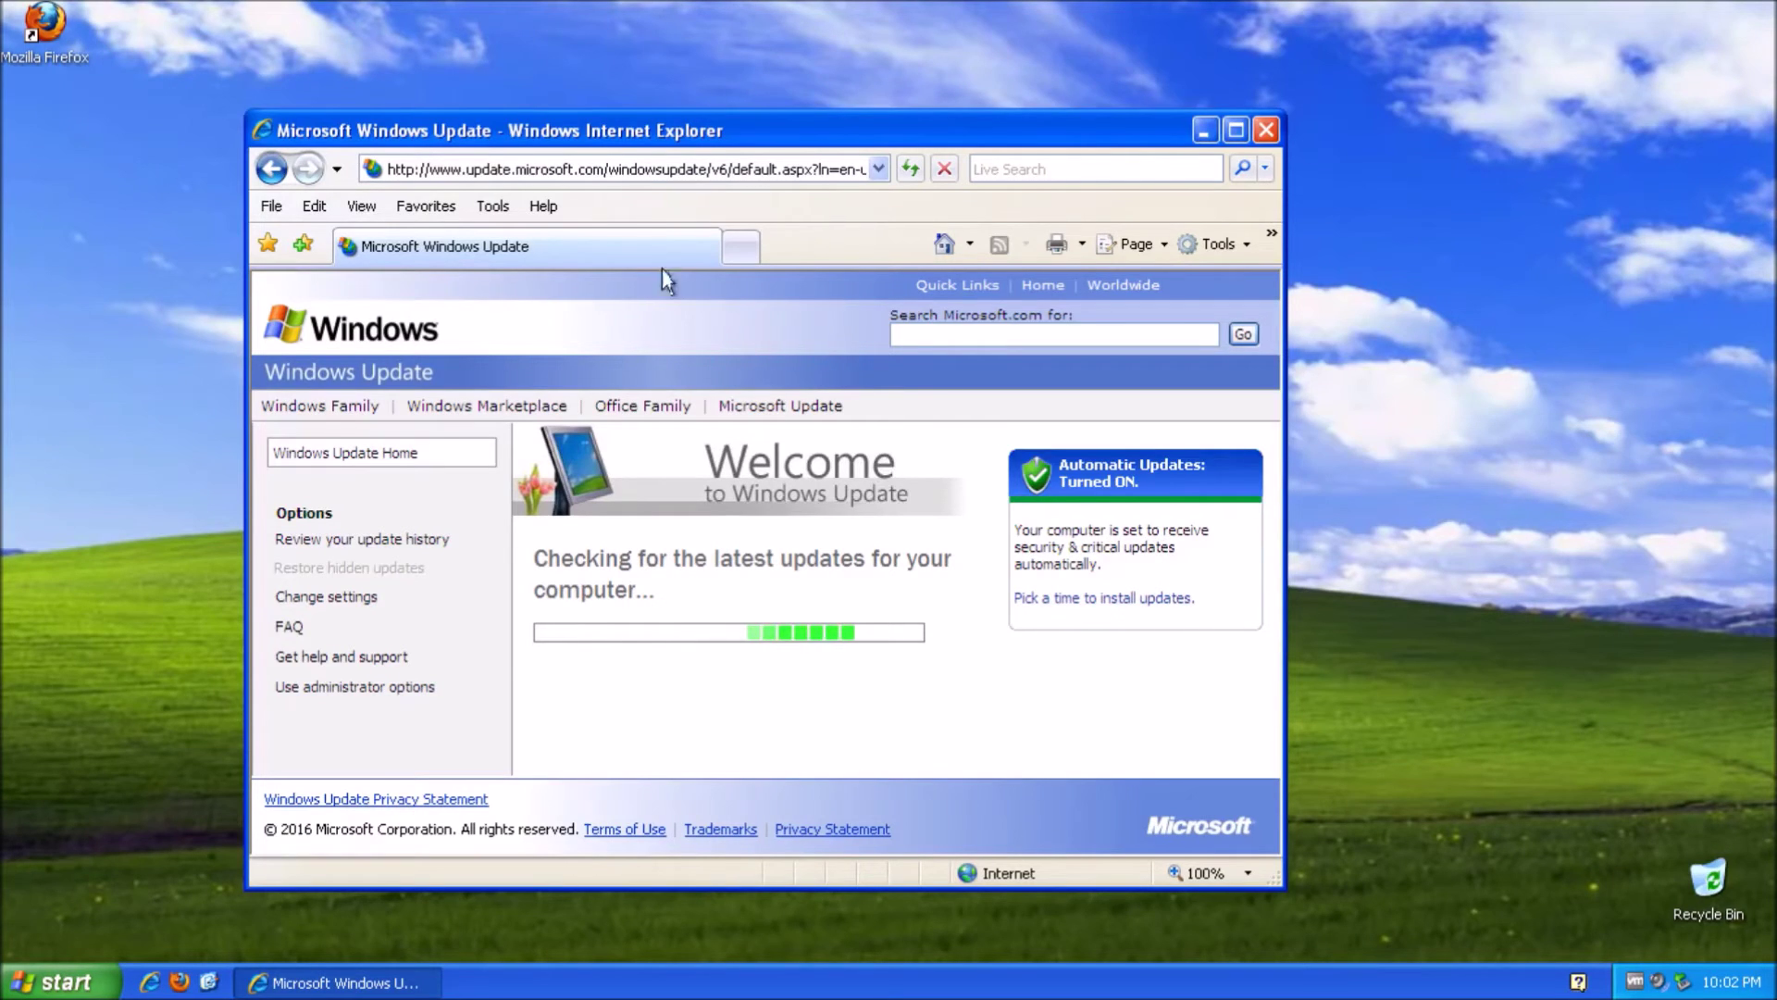
{"action": "left_click", "coordinate": [543, 205]}
{"action": "left_click", "coordinate": [593, 368]}
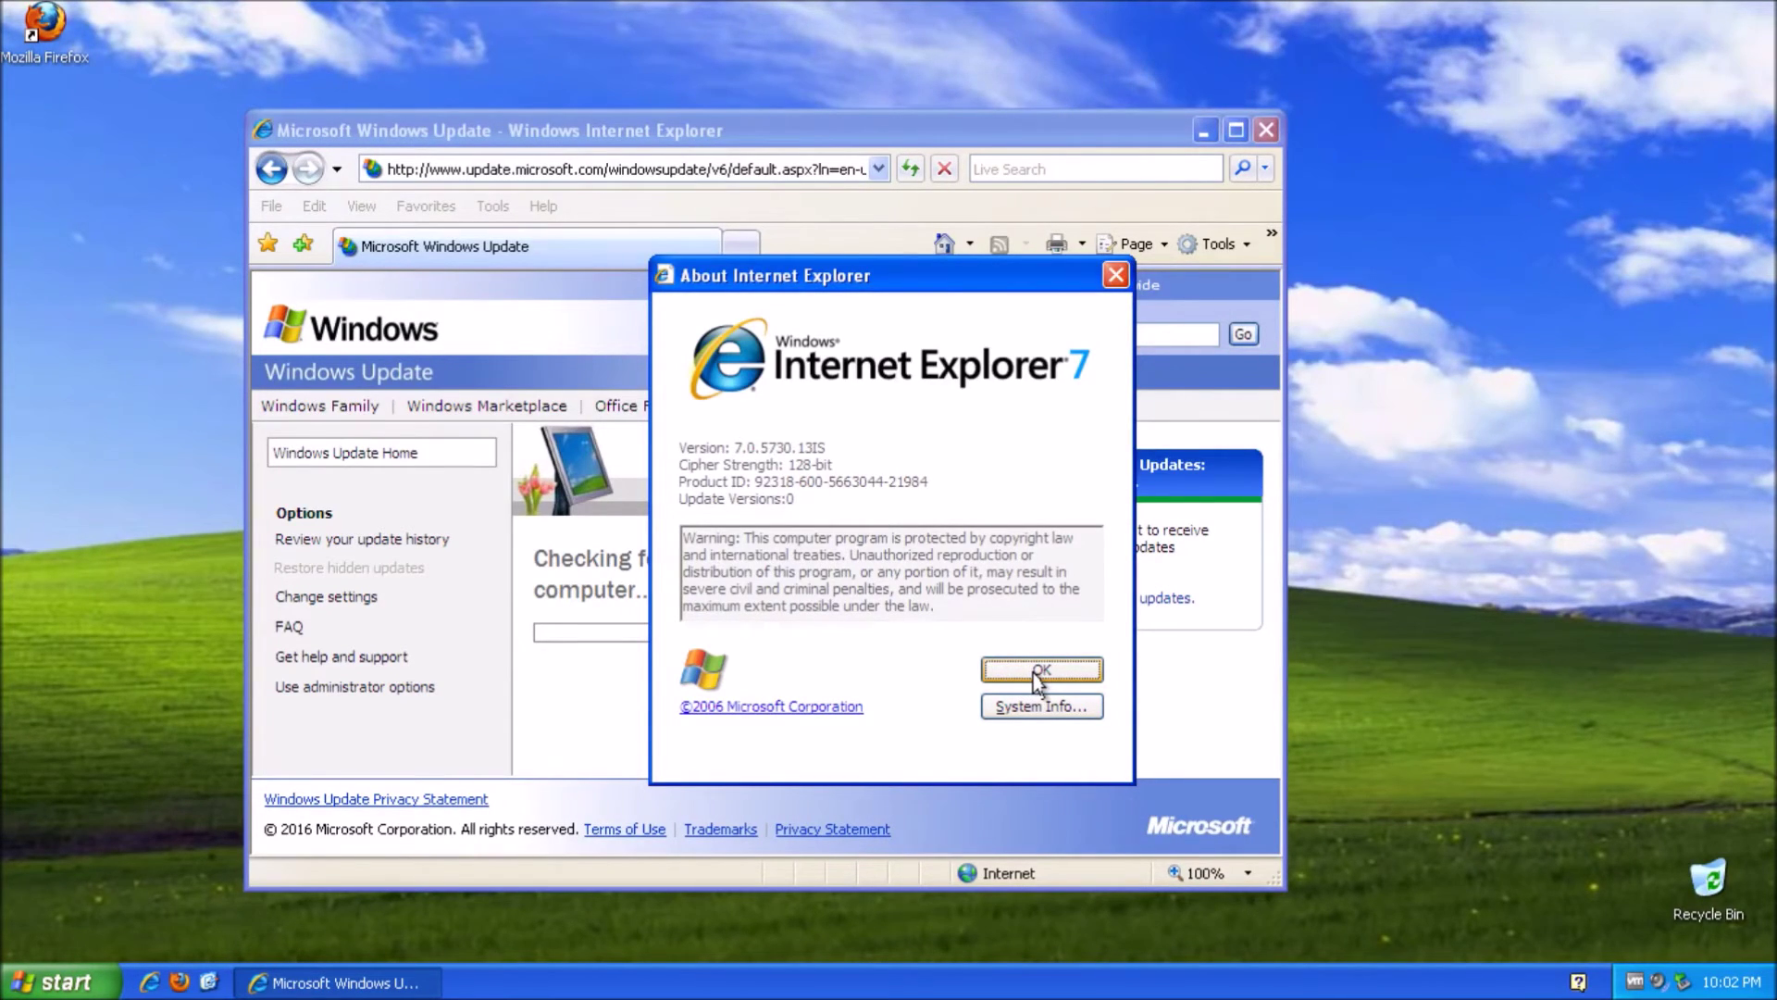
{"action": "left_click", "coordinate": [1036, 681]}
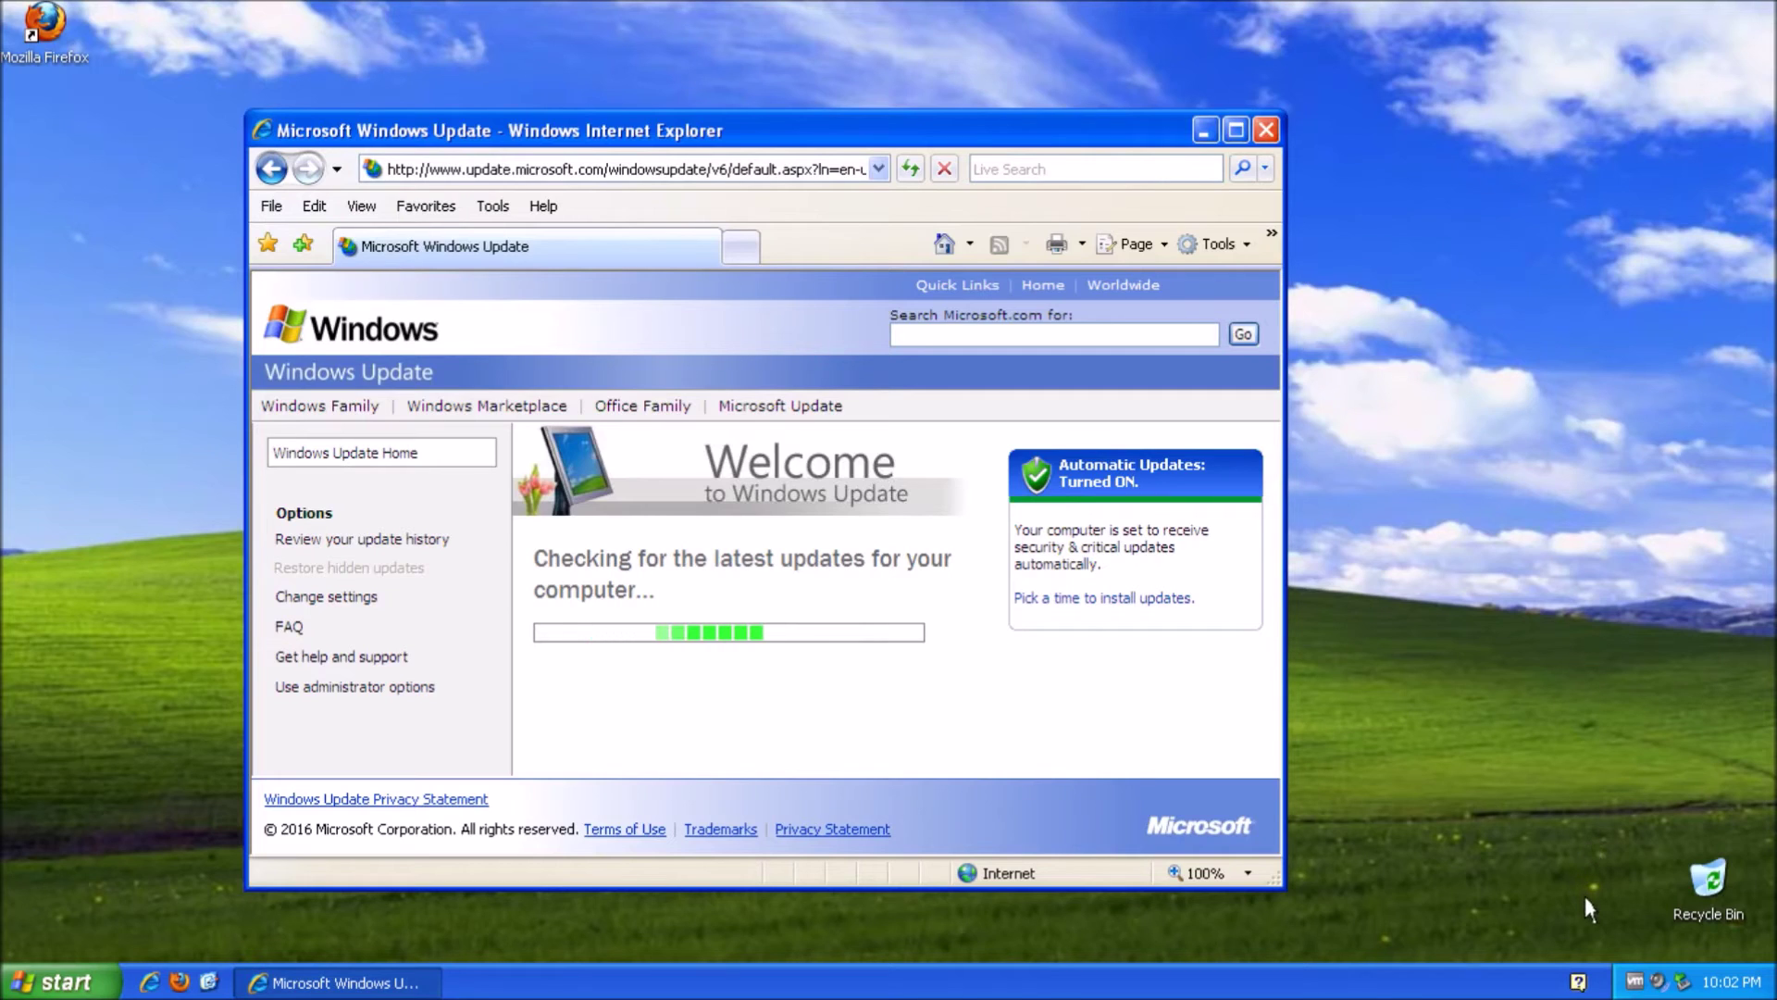
- Reposition the Internet Explorer window down and left and dismiss the activation notice
{"action": "left_click", "coordinate": [1553, 911]}
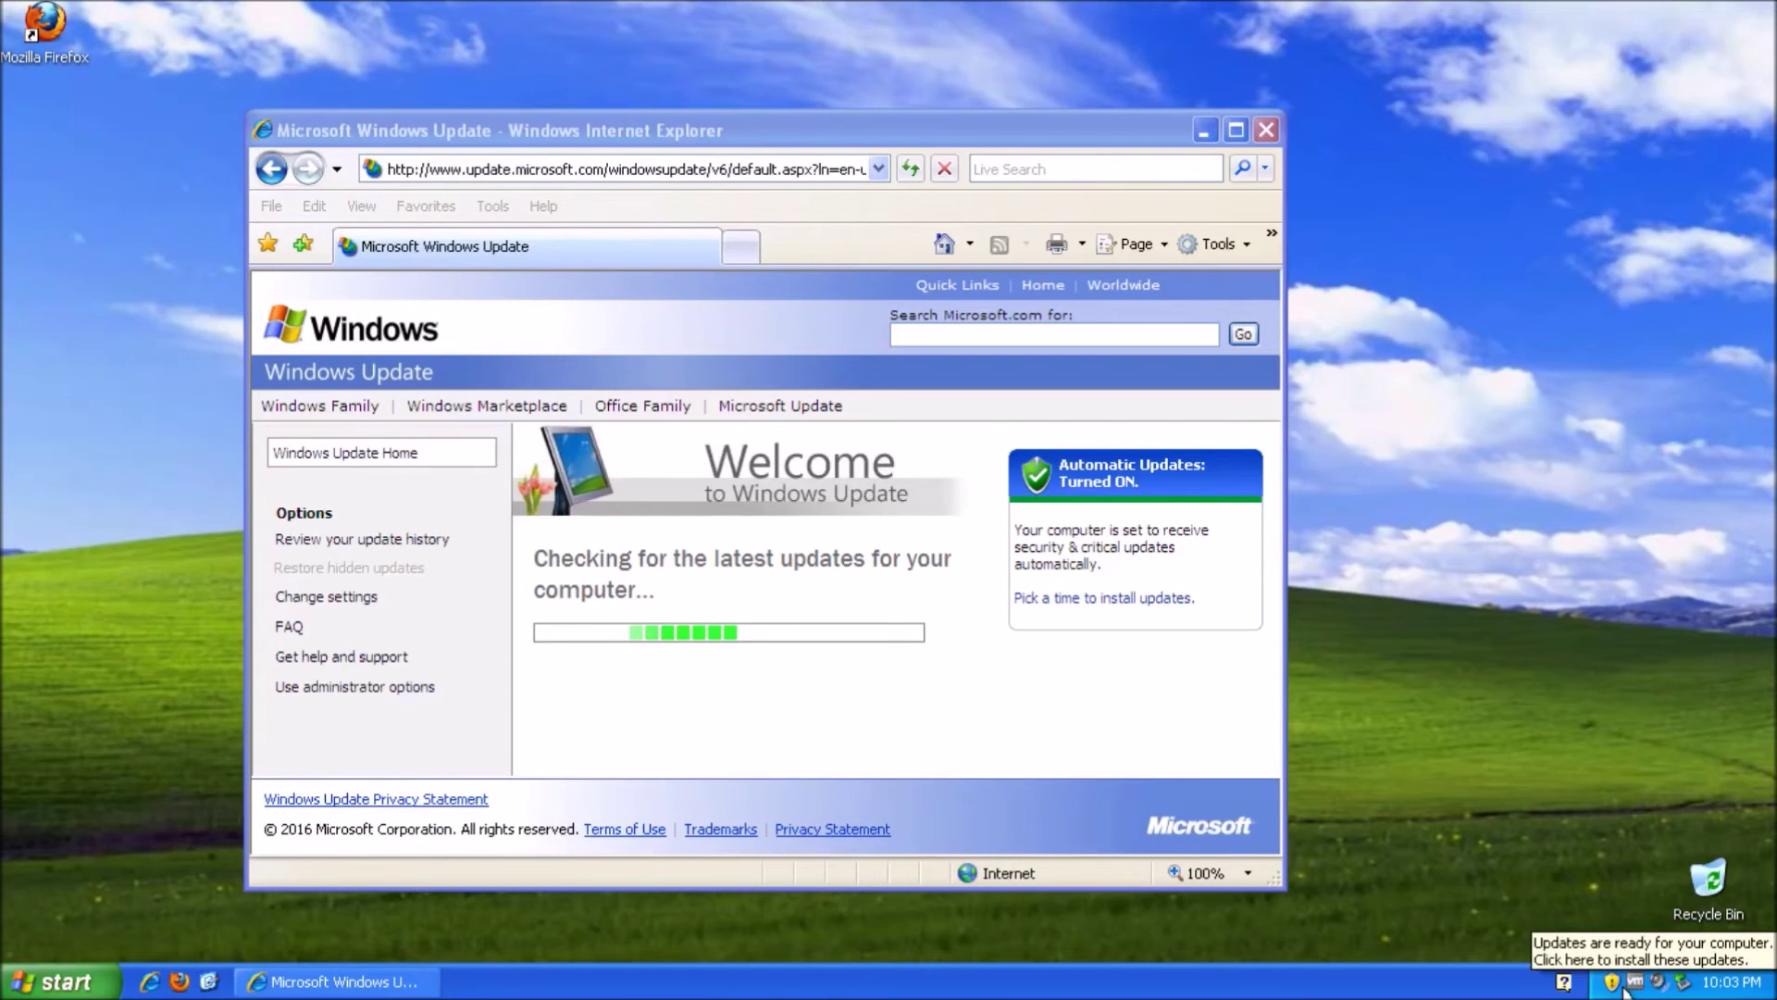
{"action": "left_click", "coordinate": [594, 129]}
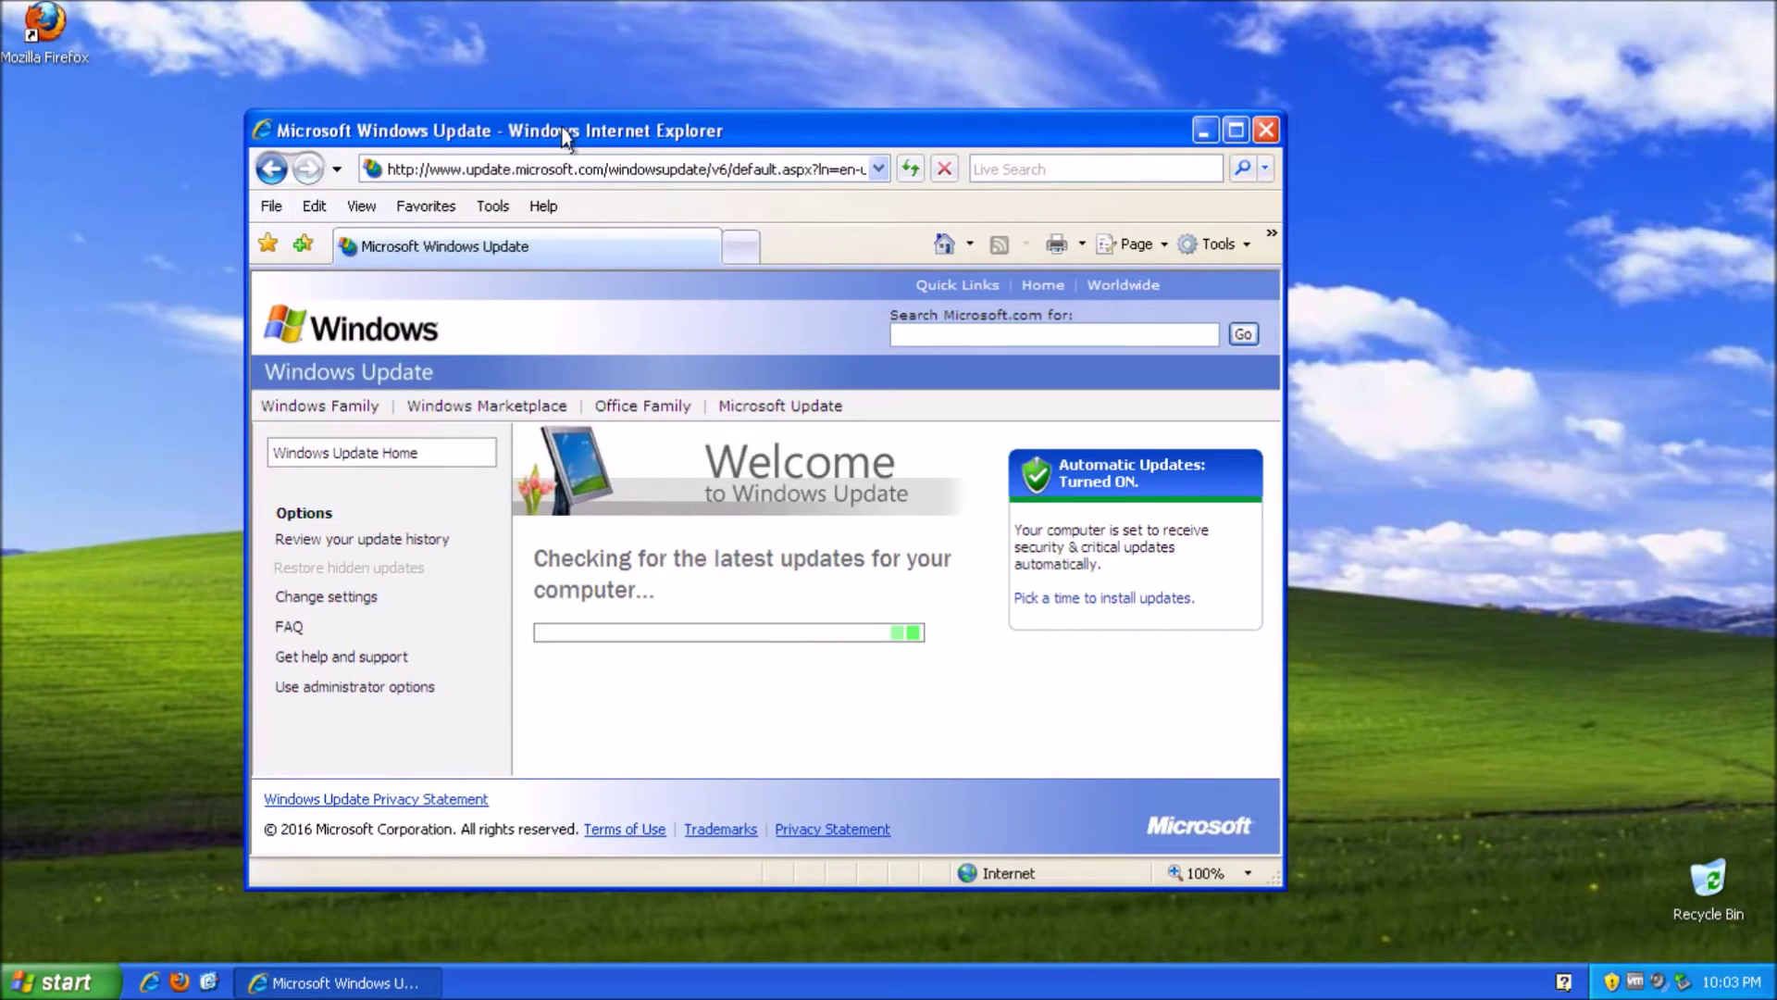
{"action": "left_click_drag", "start_coordinate": [562, 137], "coordinate": [756, 92]}
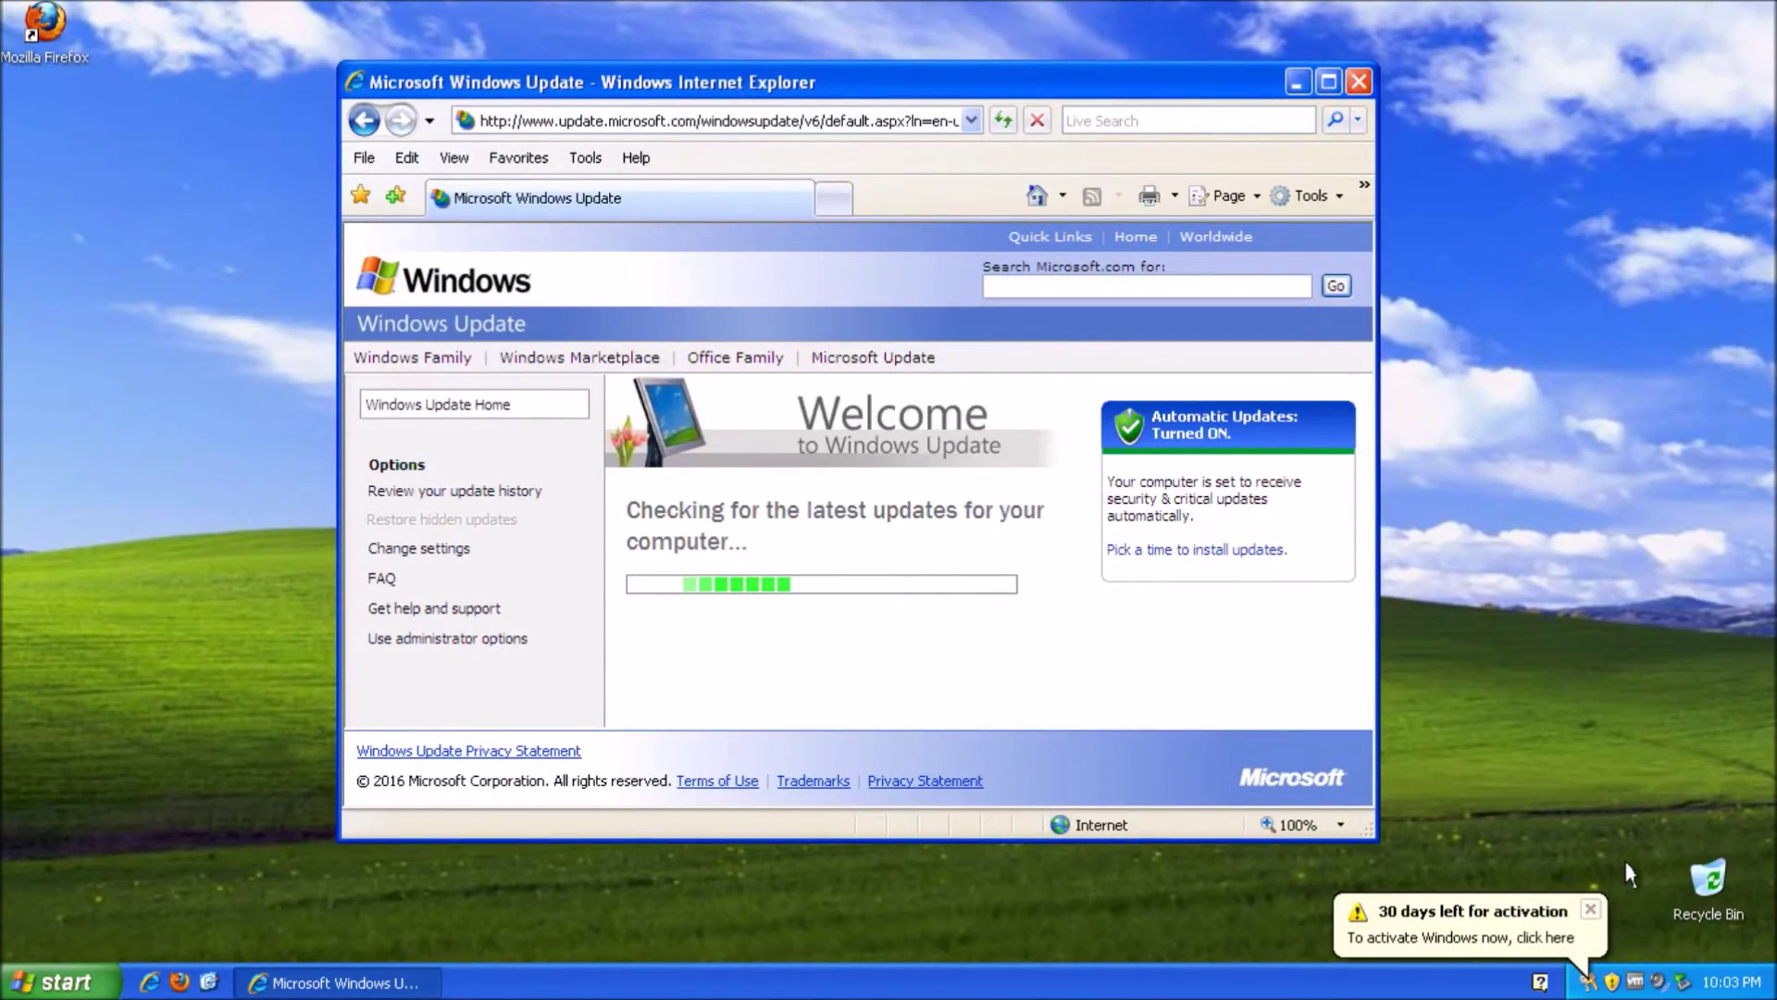
{"action": "left_click", "coordinate": [1591, 909]}
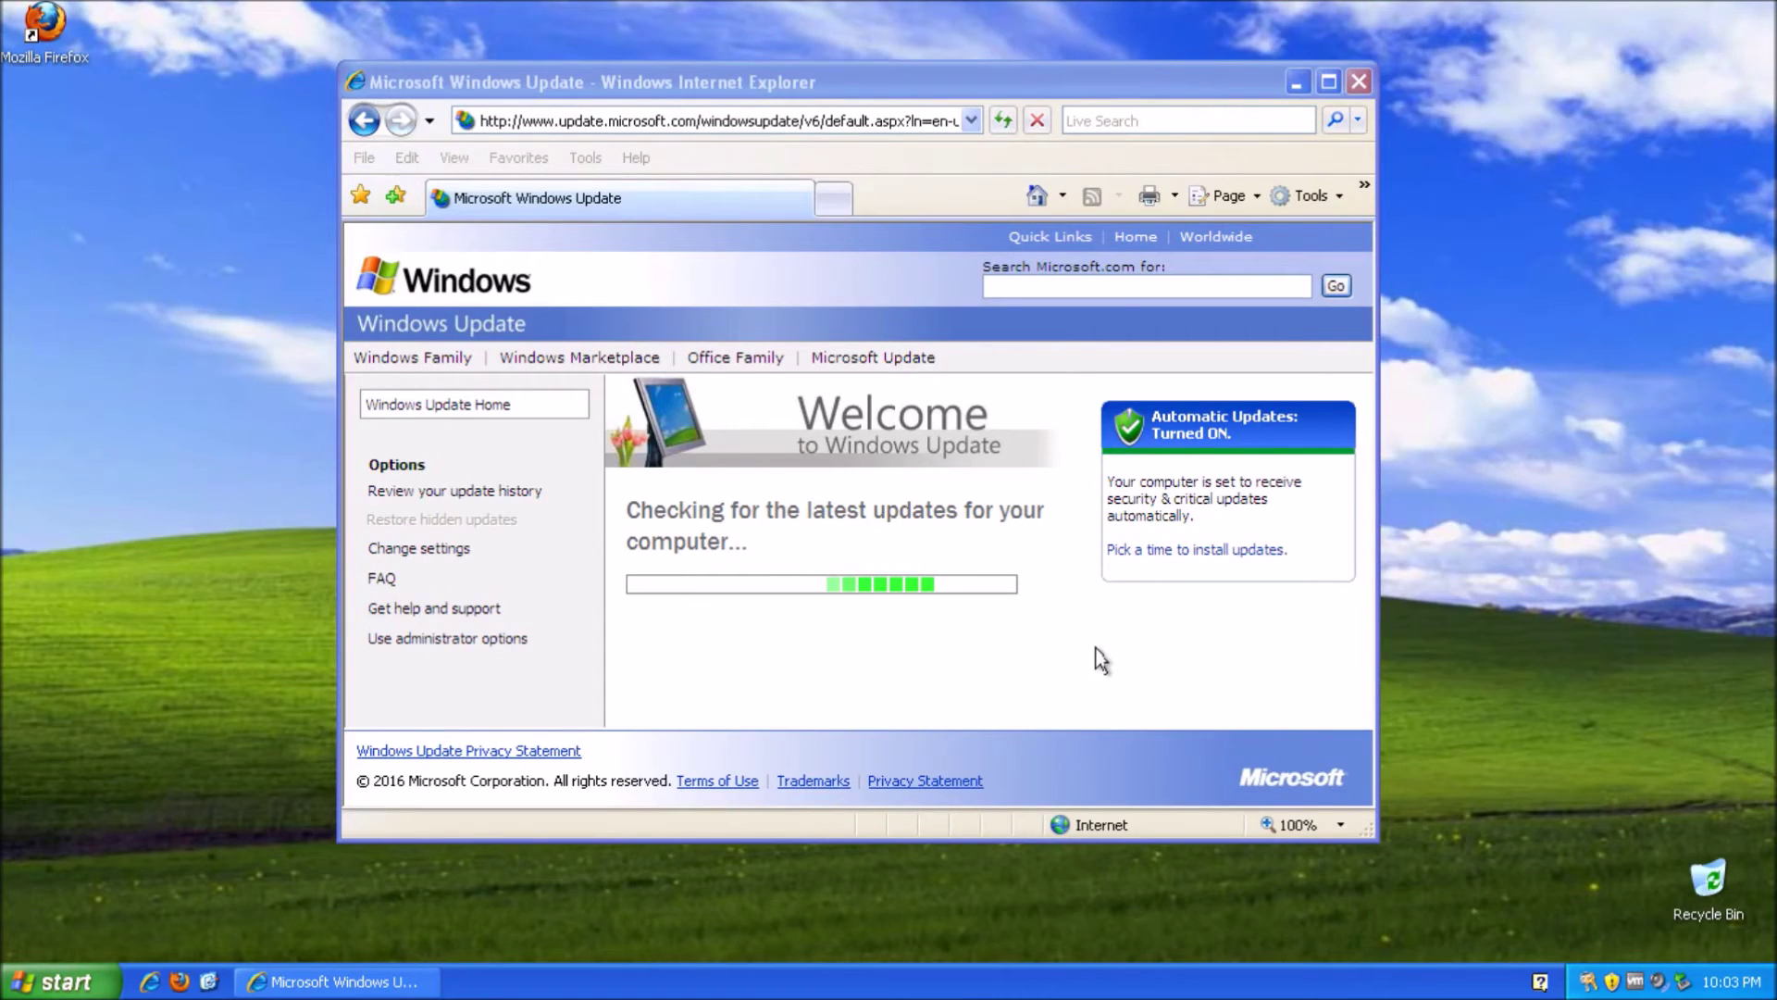
{"action": "left_click", "coordinate": [914, 520]}
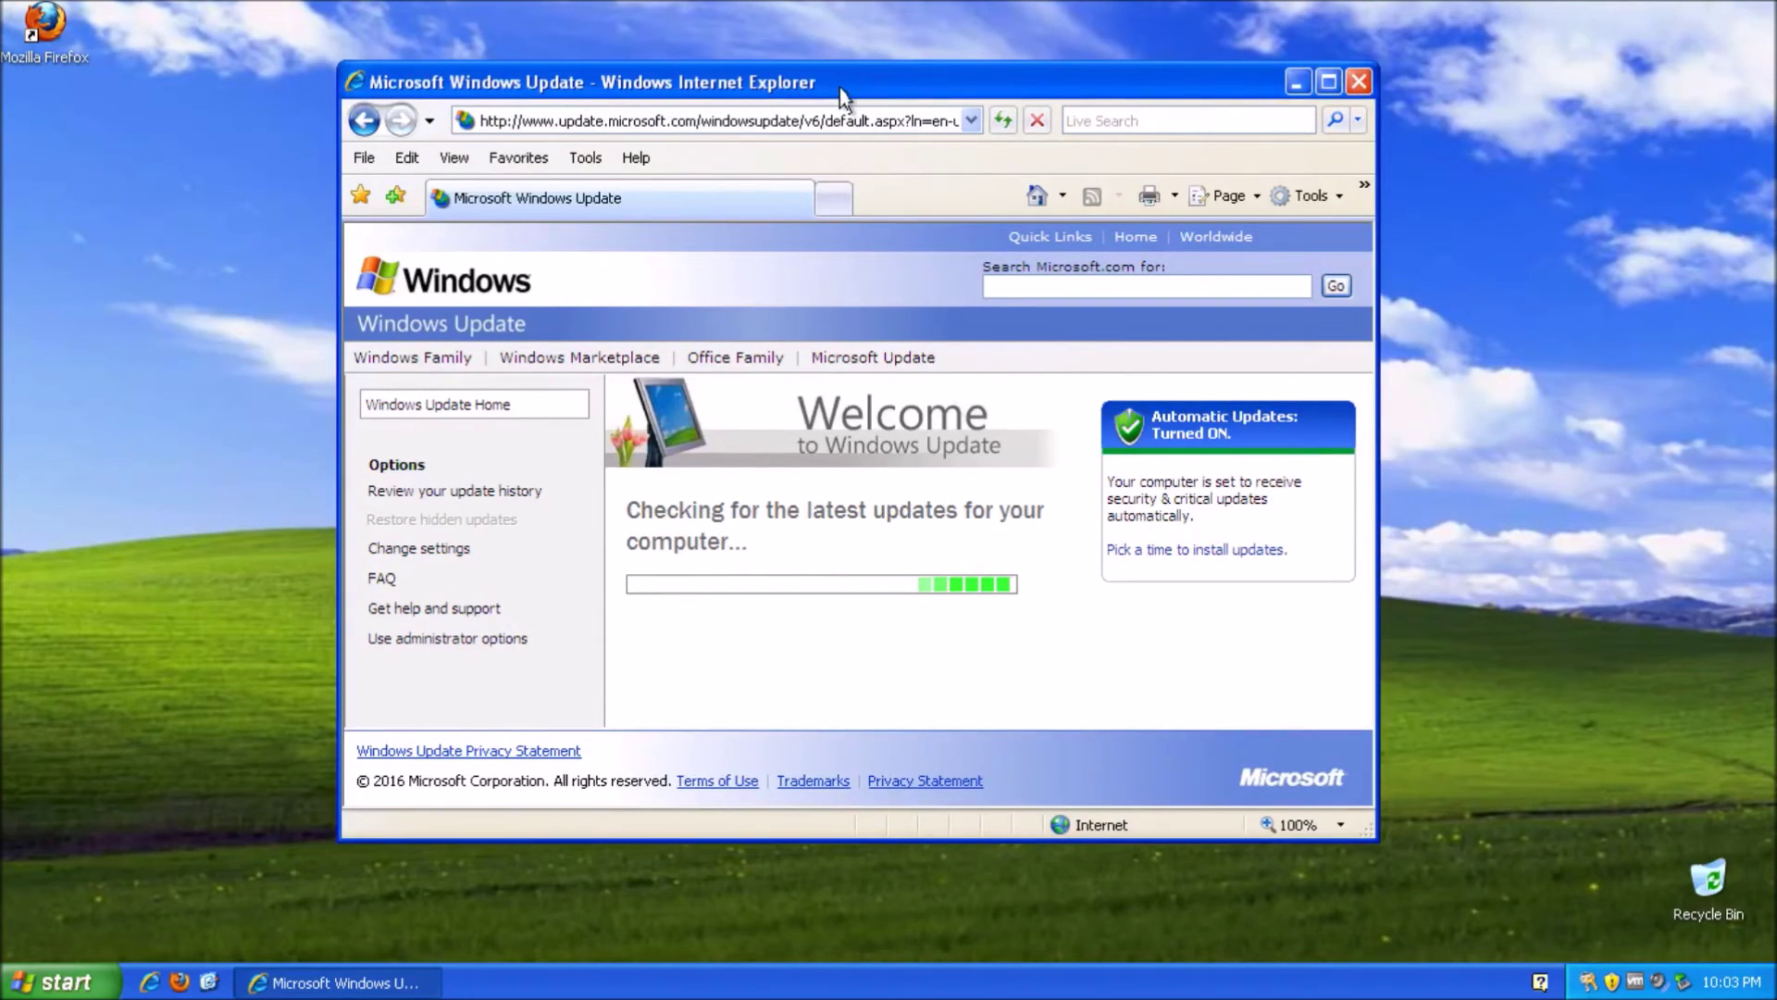
{"action": "left_click_drag", "start_coordinate": [858, 87], "coordinate": [838, 120]}
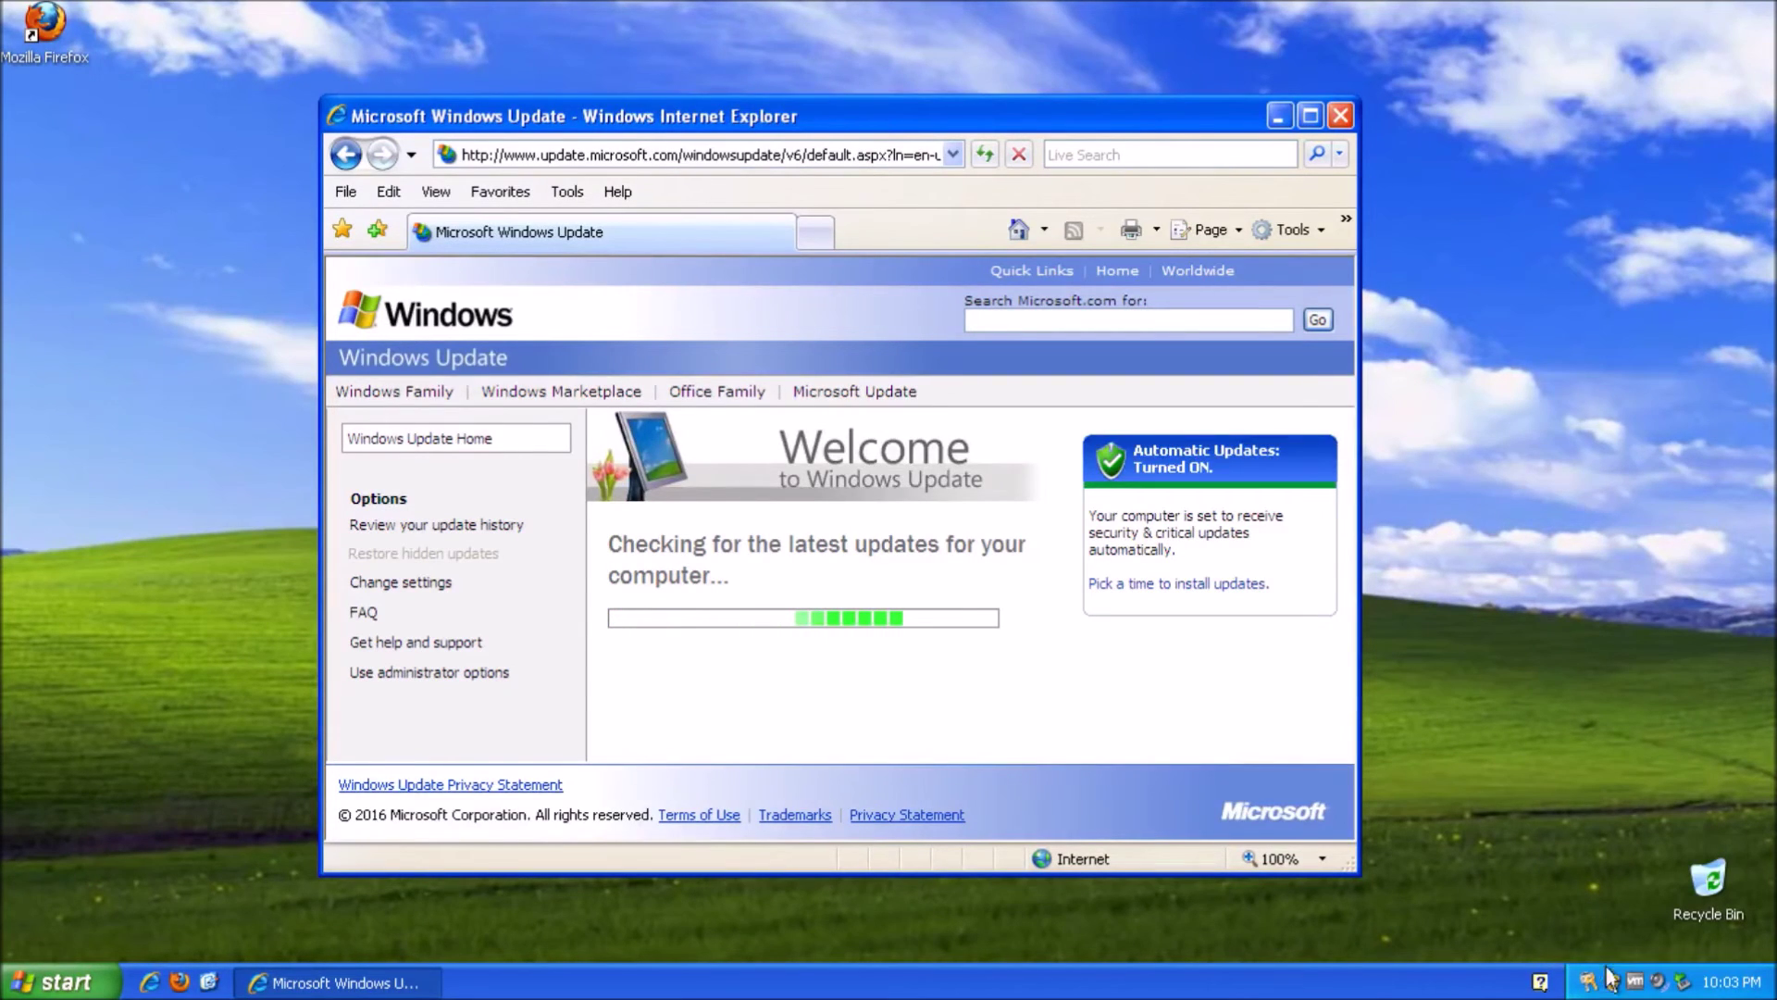
{"action": "mouse_move", "coordinate": [1590, 984]}
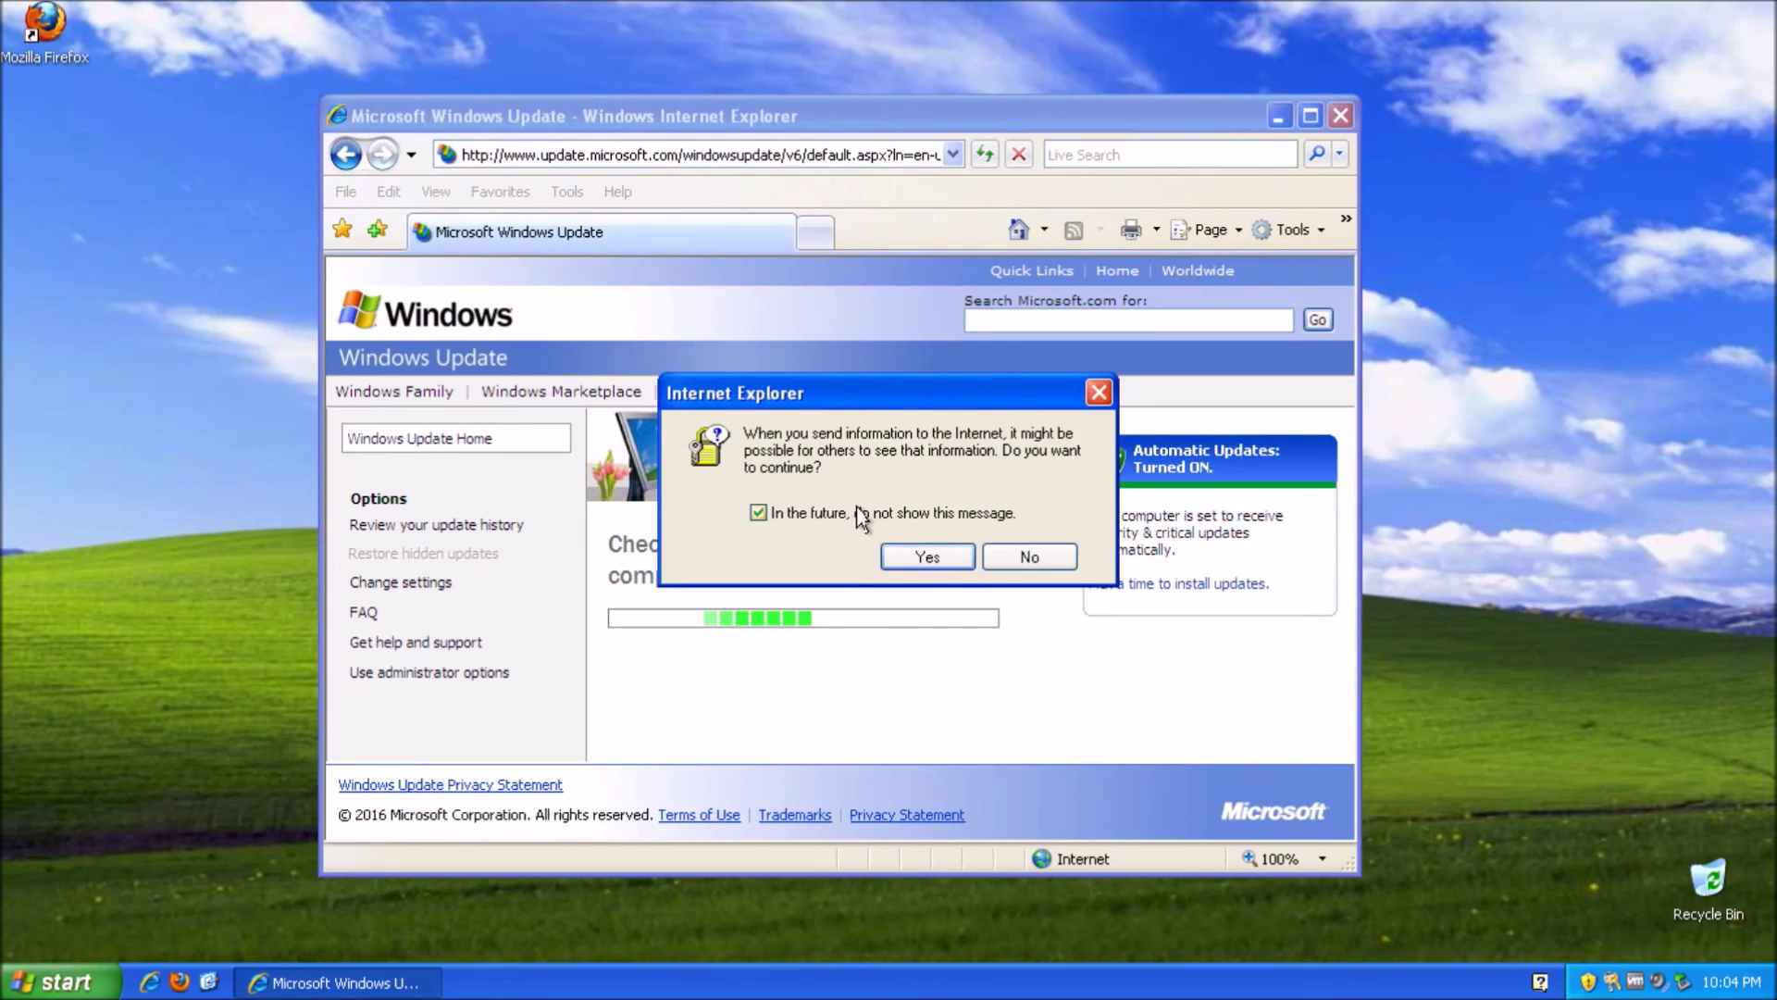
- Agree to send information to the update site and review the component-upgrade page
{"action": "left_click", "coordinate": [953, 558]}
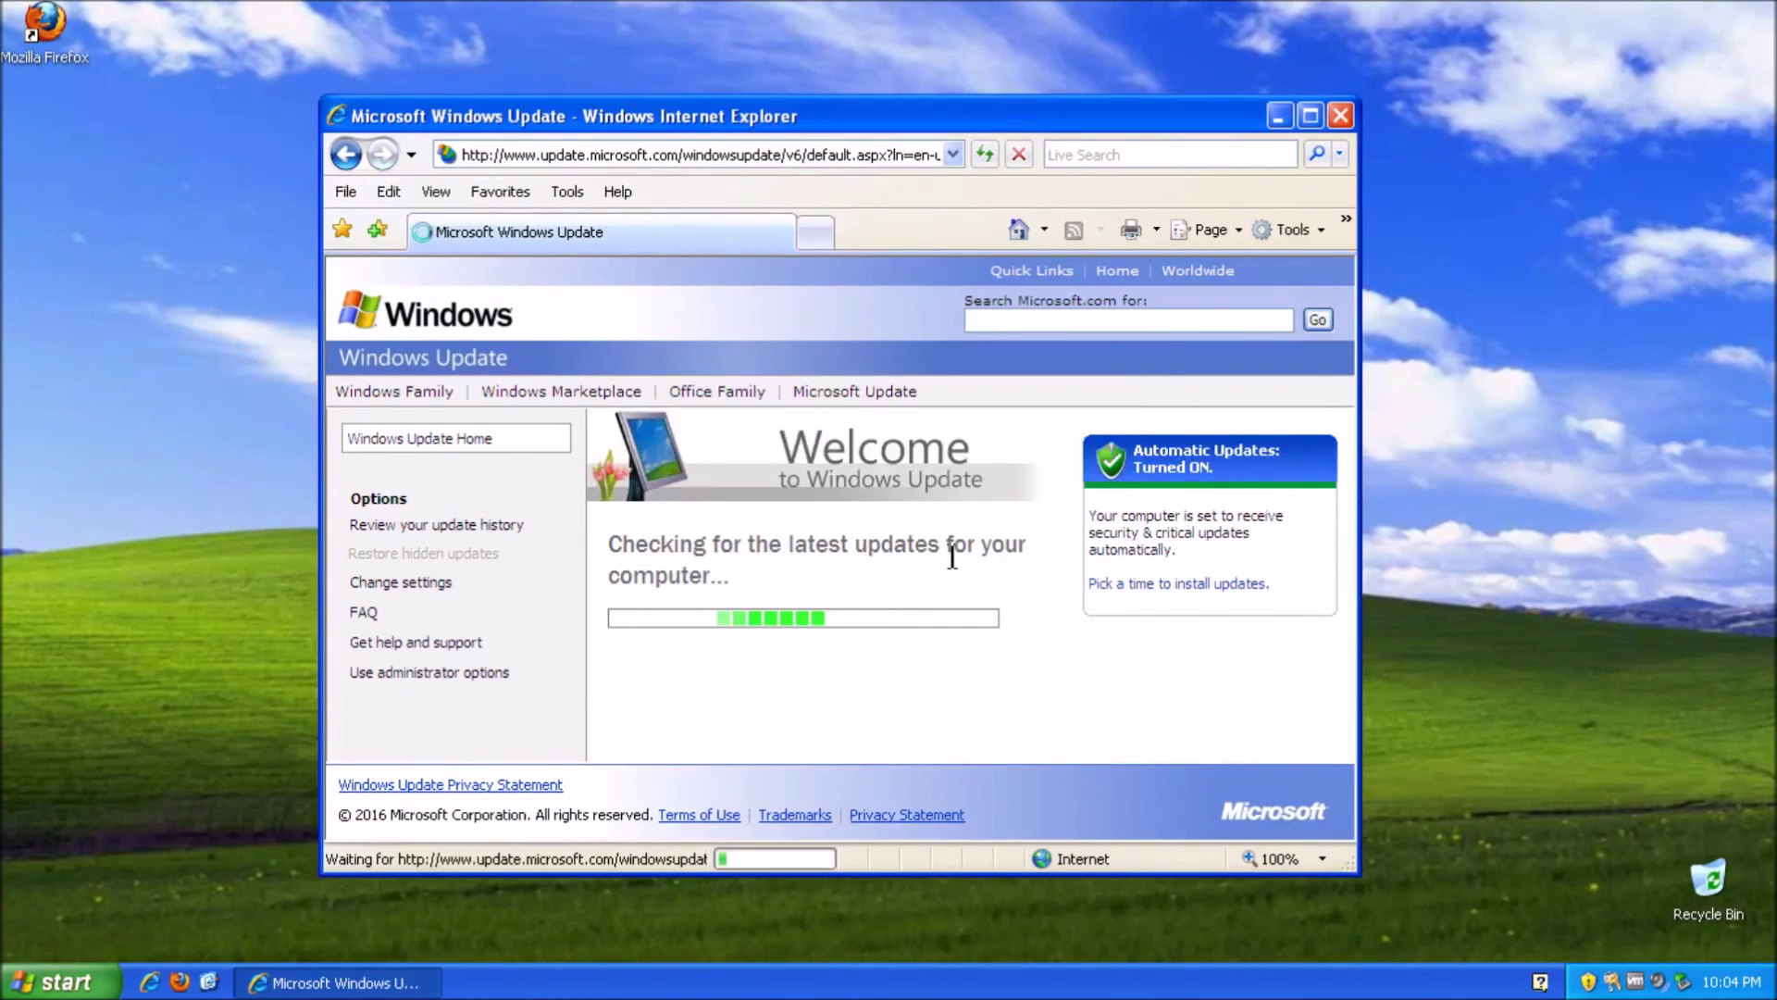
{"action": "scroll", "coordinate": [1326, 525], "scroll_direction": "down", "scroll_amount": 1}
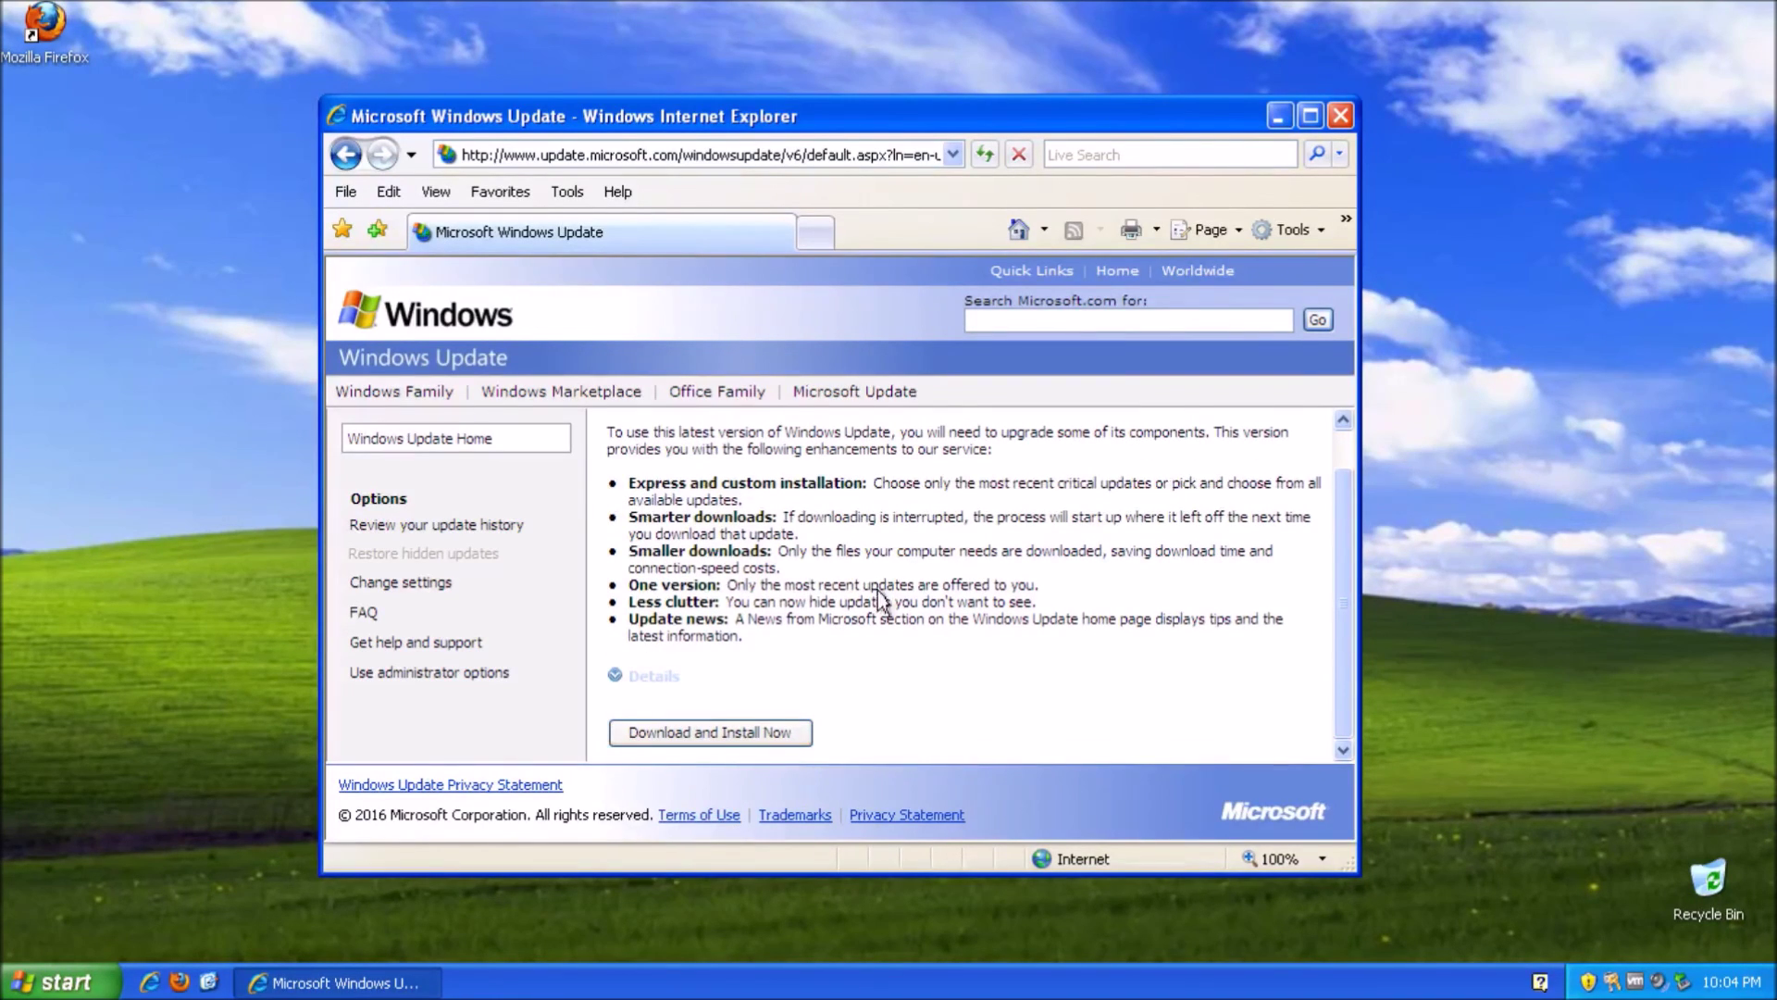
{"action": "scroll", "coordinate": [1347, 556], "scroll_direction": "up", "scroll_amount": 1}
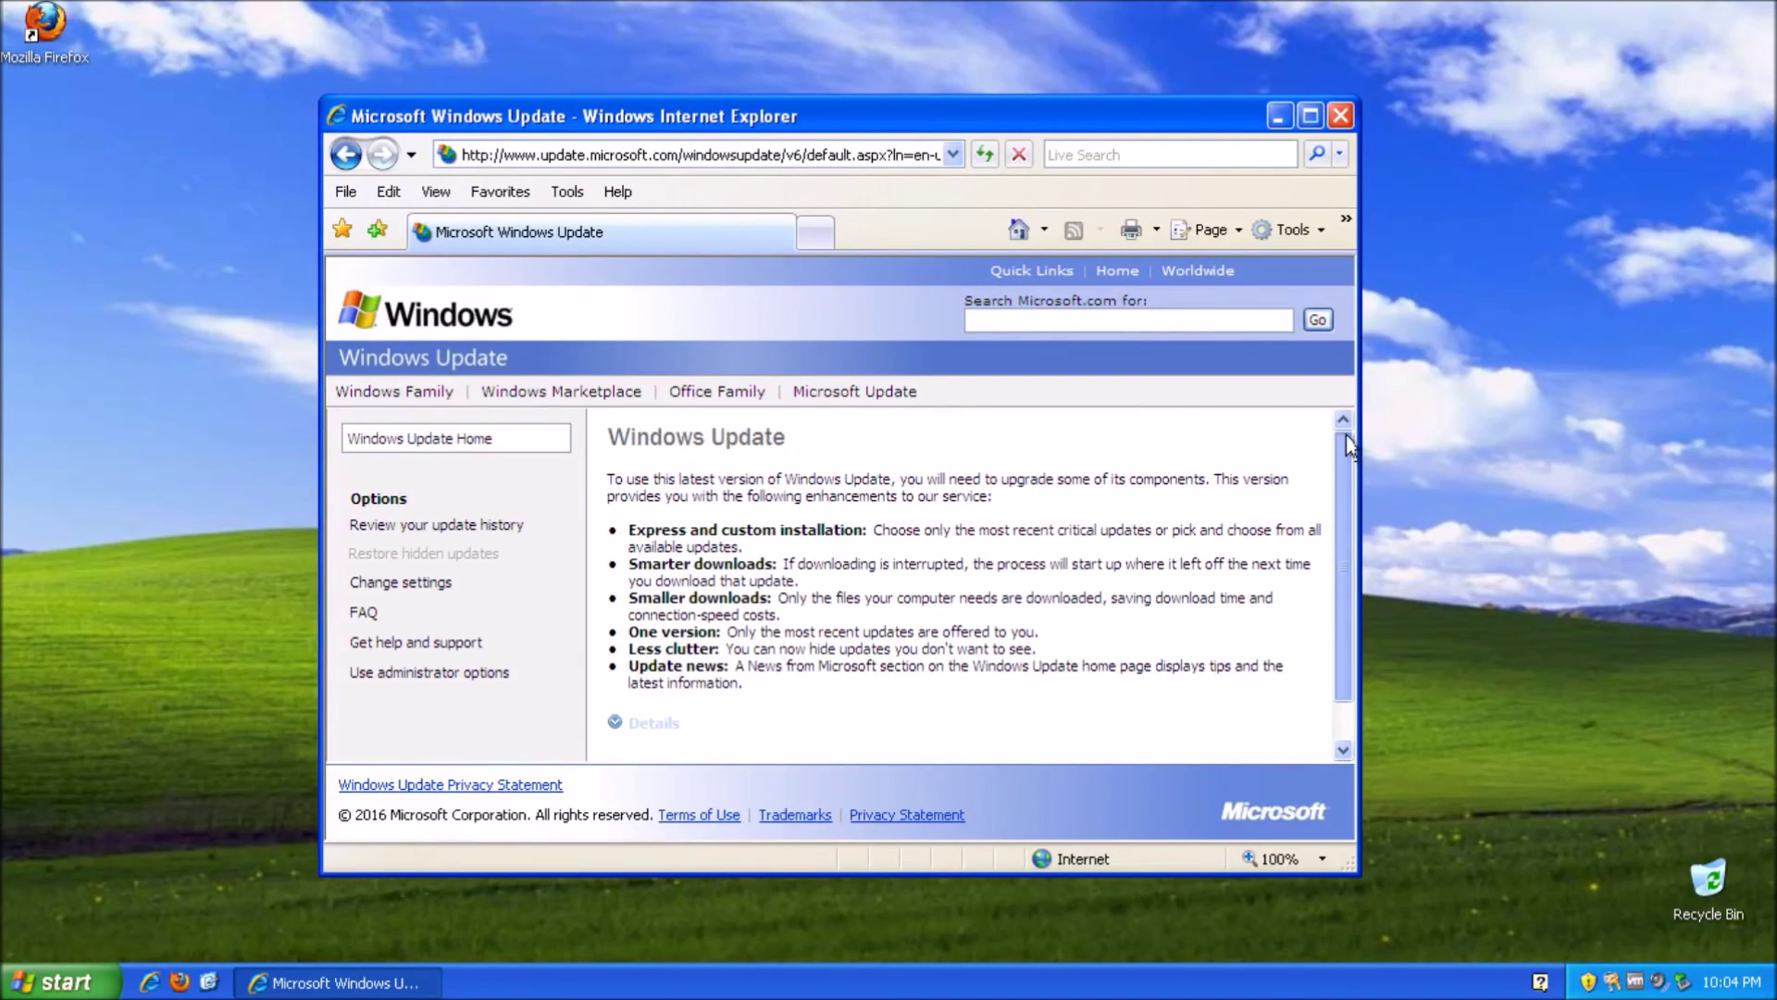
{"action": "scroll", "coordinate": [1346, 537], "scroll_direction": "down", "scroll_amount": 1}
{"action": "scroll", "coordinate": [1347, 537], "scroll_direction": "up", "scroll_amount": 1}
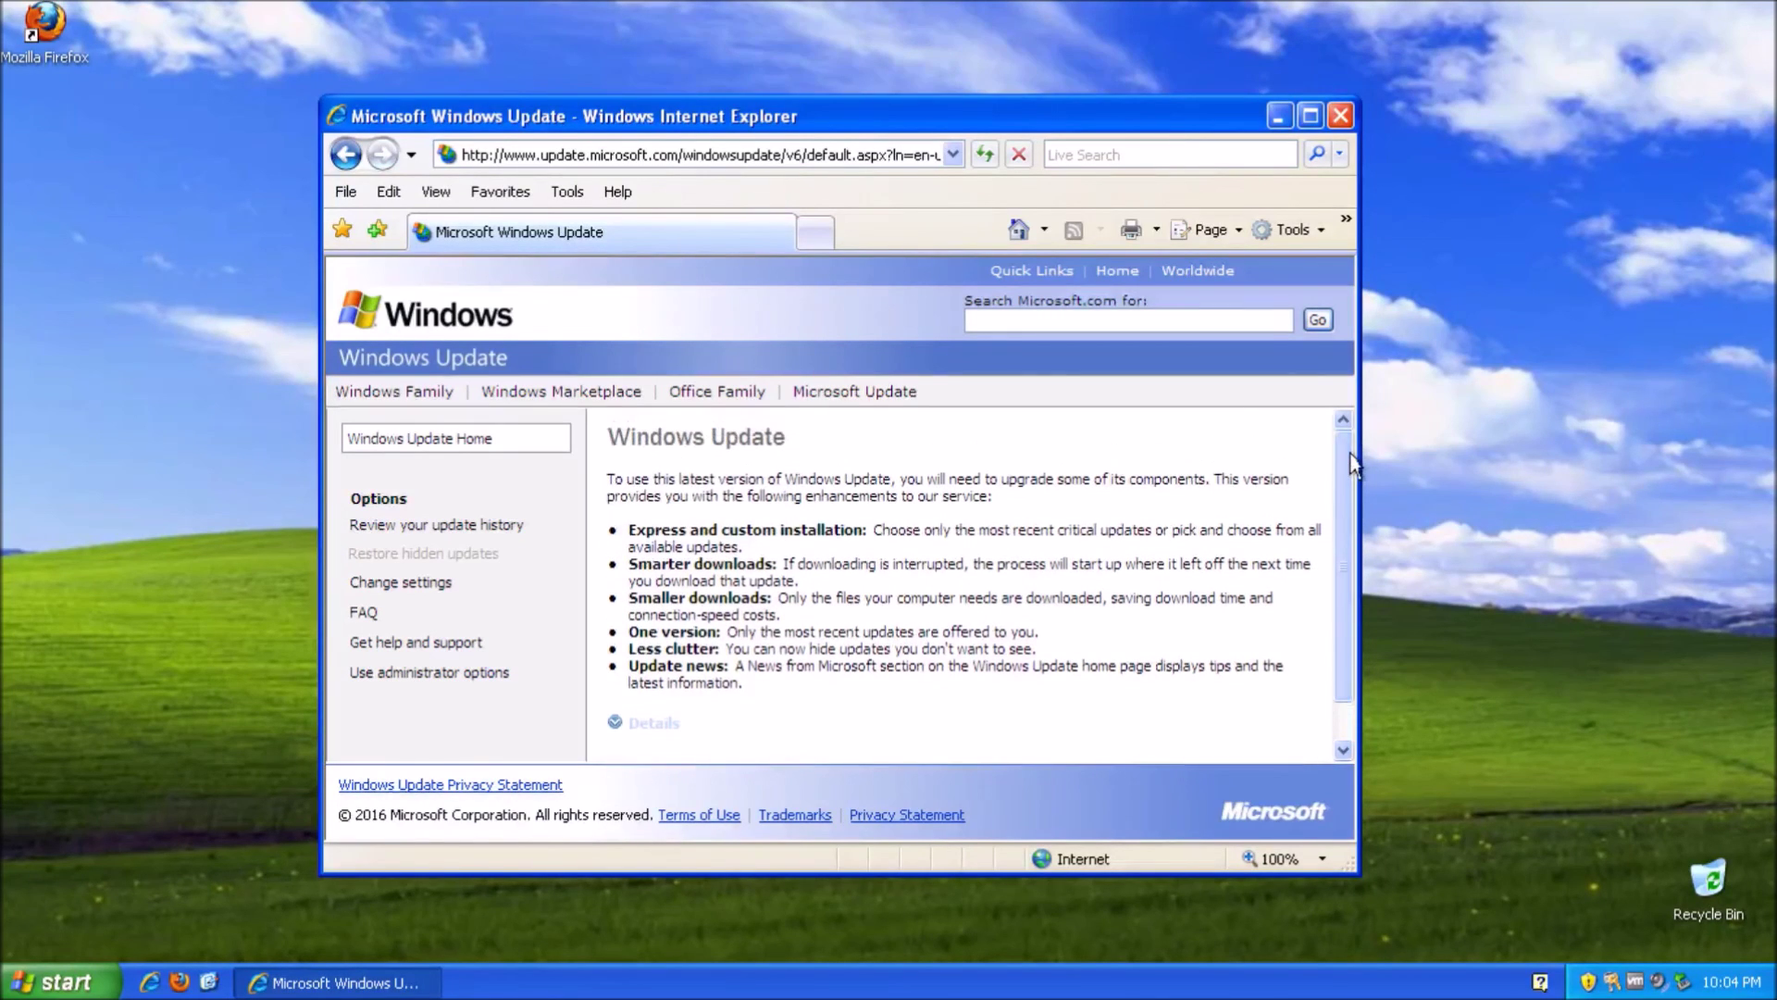
- Close the Internet Explorer window and turn off the computer from the Start menu
{"action": "left_click", "coordinate": [1340, 117]}
{"action": "left_click", "coordinate": [60, 981]}
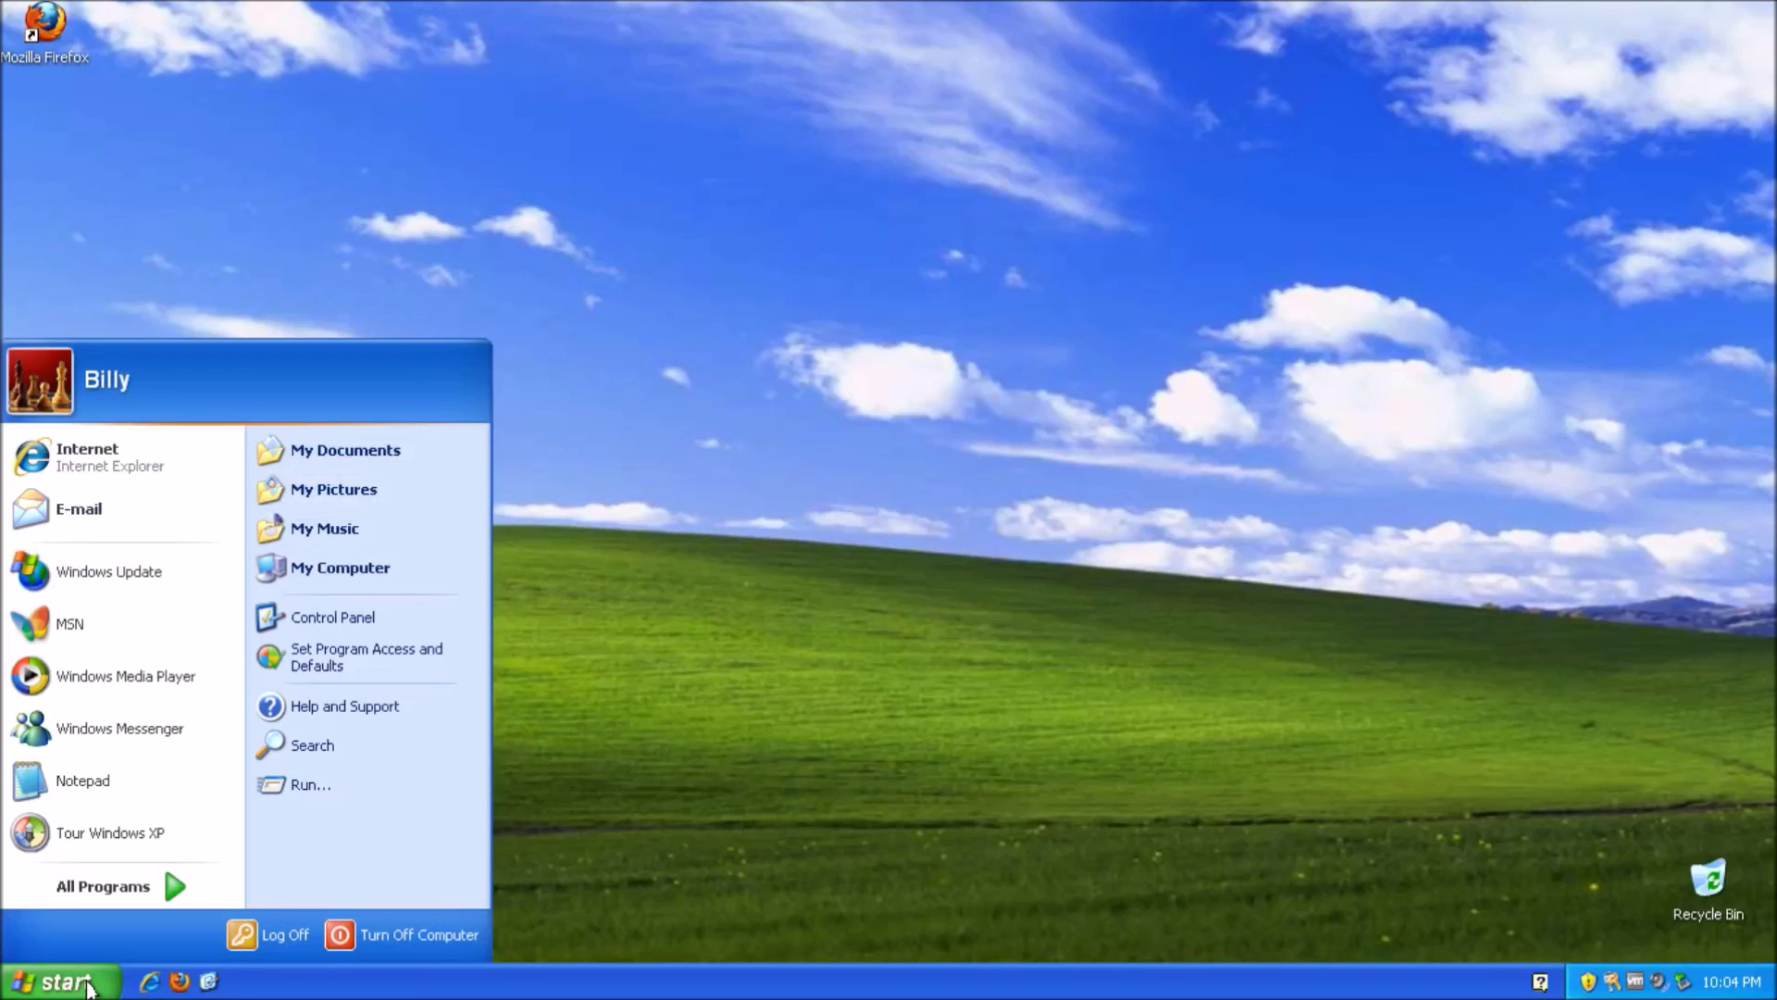
{"action": "left_click", "coordinate": [424, 933]}
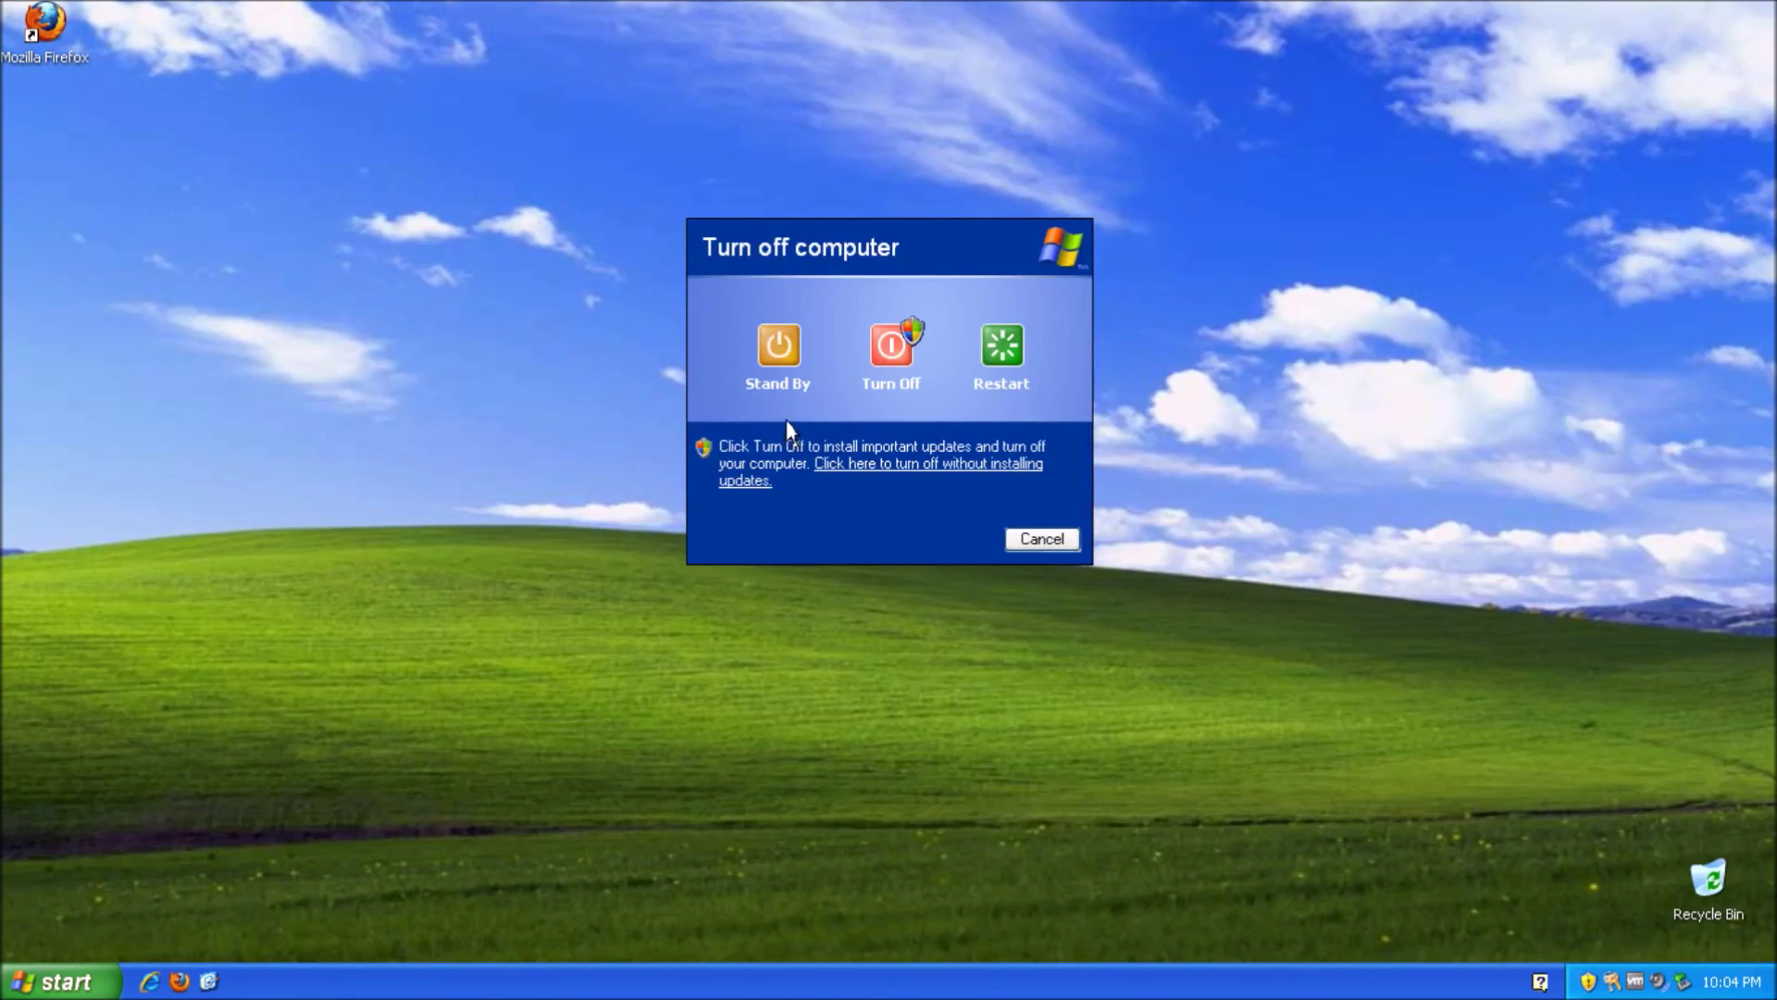
{"action": "left_click", "coordinate": [895, 353]}
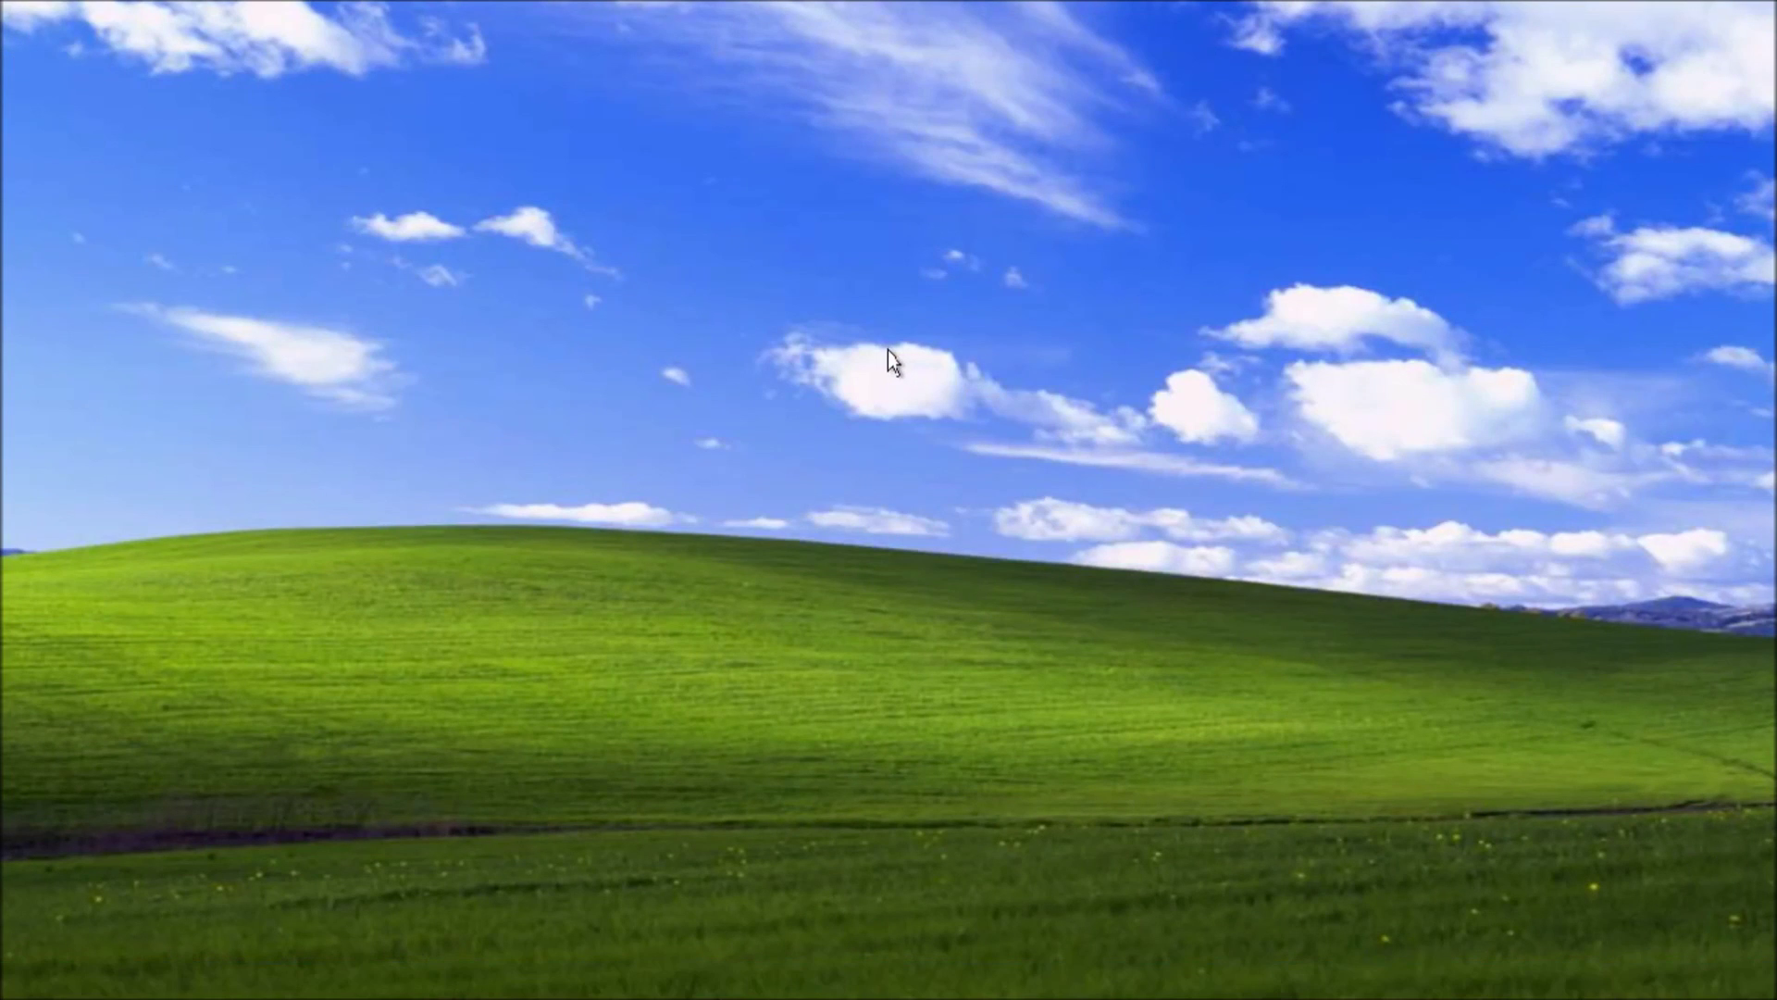